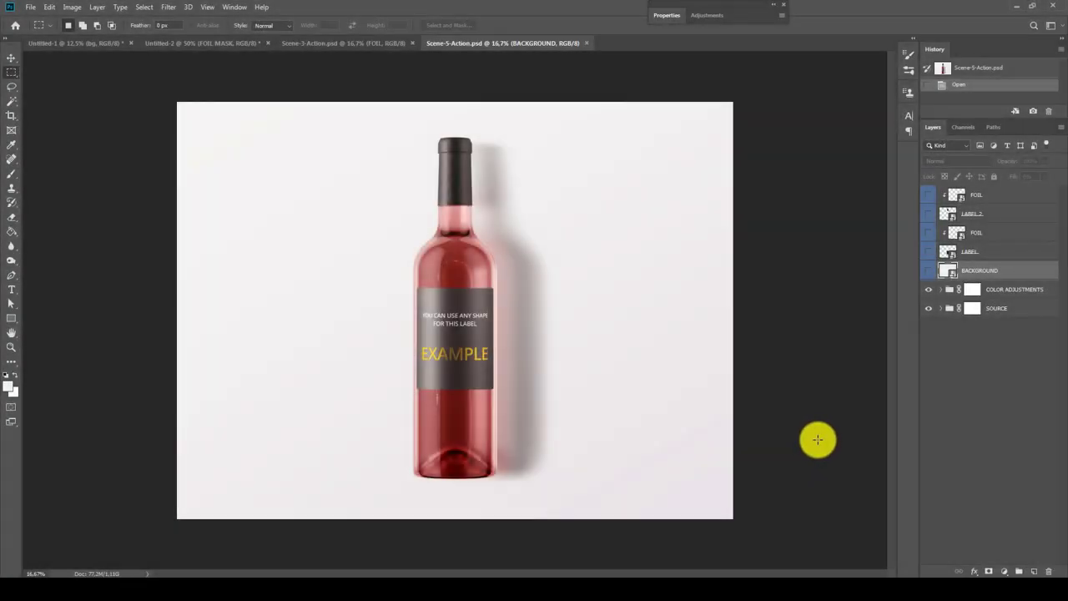
# - Zoom in and pan over the bottle's label, neck and capsule, then zoom back out
pyautogui.click(10, 349)
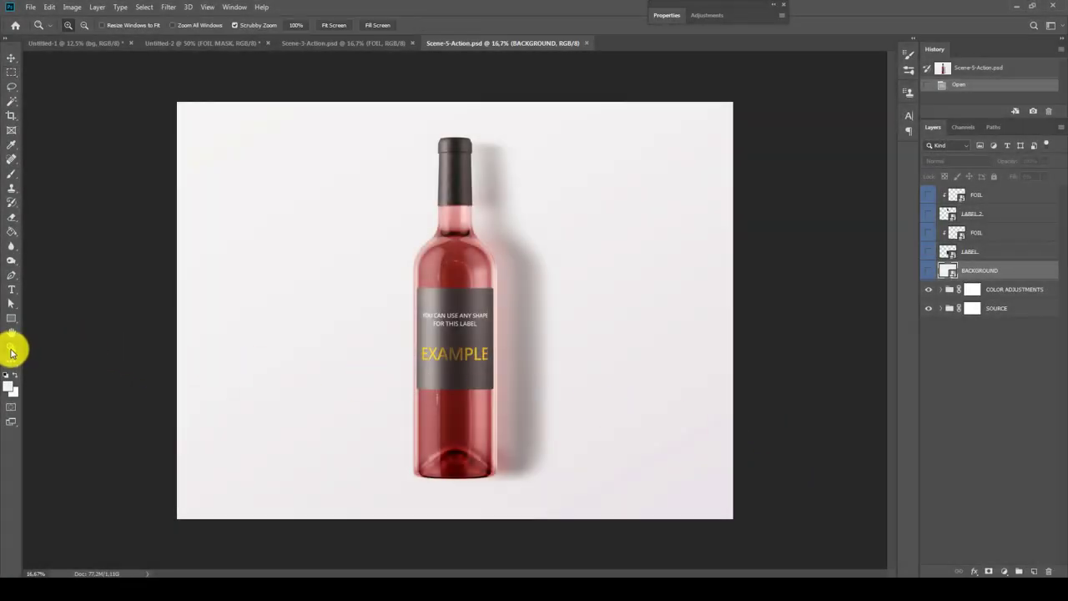
pyautogui.click(467, 273)
pyautogui.click(449, 286)
pyautogui.rightClick(447, 288)
pyautogui.click(464, 320)
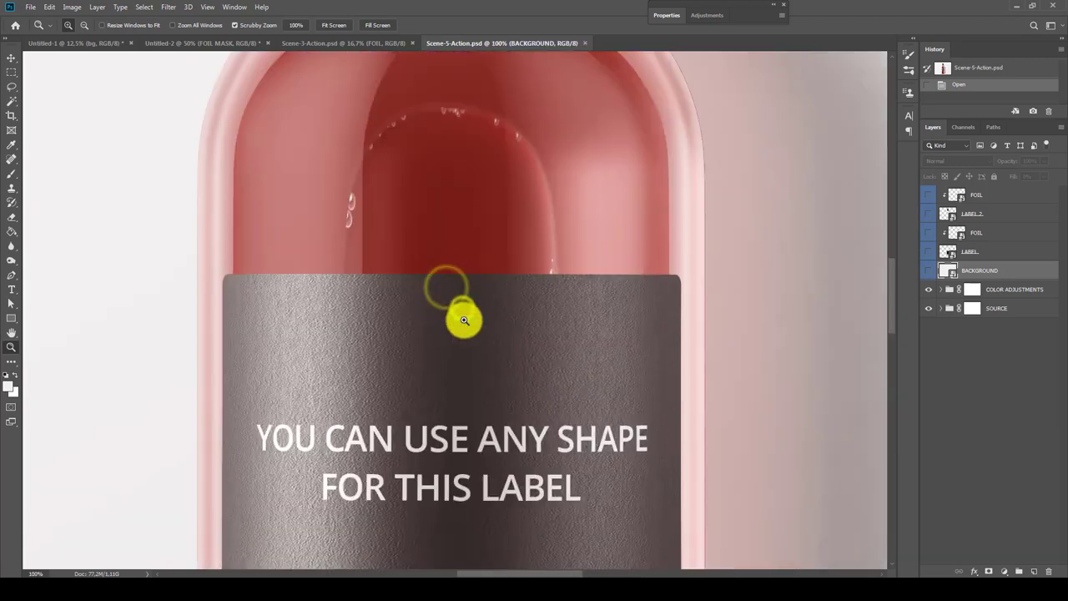
pyautogui.moveTo(444, 359); pyautogui.dragTo(453, 248)
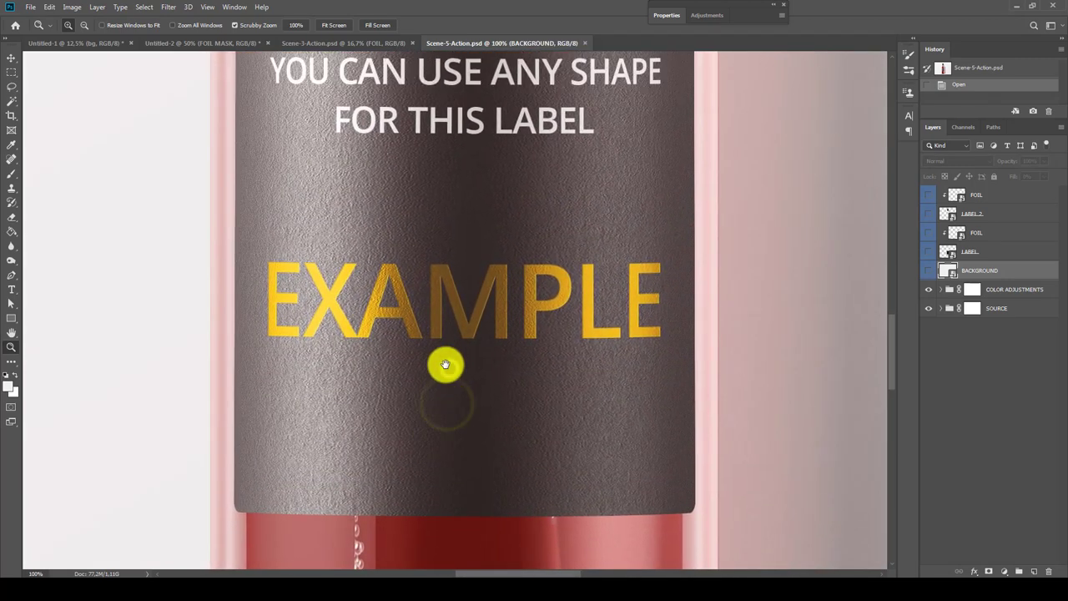
pyautogui.moveTo(443, 365); pyautogui.dragTo(446, 366)
pyautogui.moveTo(452, 250); pyautogui.dragTo(454, 282)
pyautogui.moveTo(443, 100); pyautogui.dragTo(443, 289)
pyautogui.moveTo(448, 201); pyautogui.dragTo(454, 313)
pyautogui.moveTo(450, 75); pyautogui.dragTo(448, 318)
pyautogui.moveTo(451, 179); pyautogui.dragTo(453, 298)
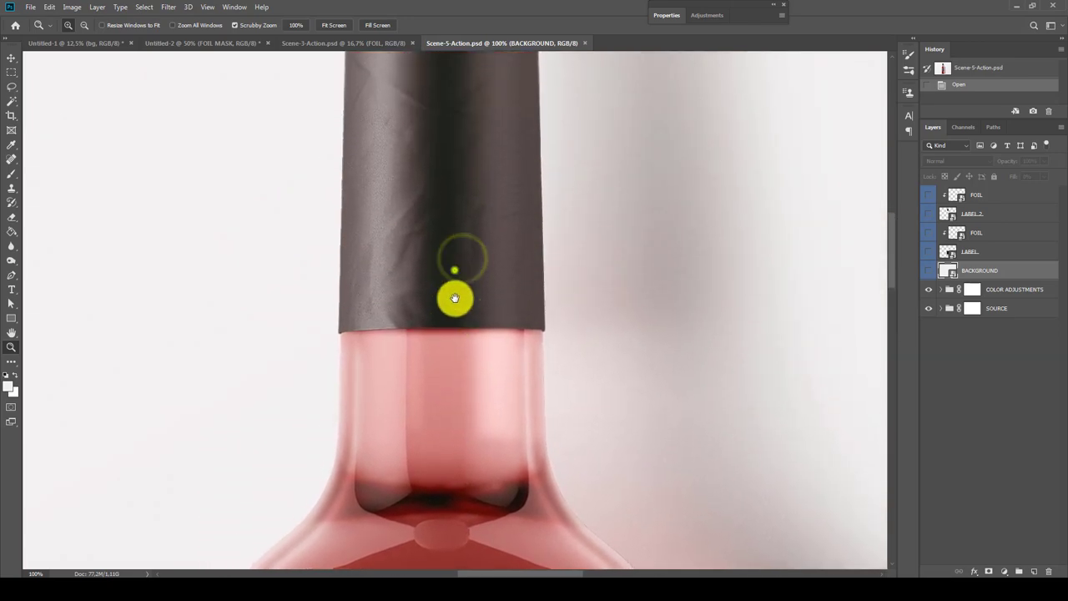
pyautogui.moveTo(453, 109); pyautogui.dragTo(454, 328)
pyautogui.rightClick(443, 314)
pyautogui.click(463, 336)
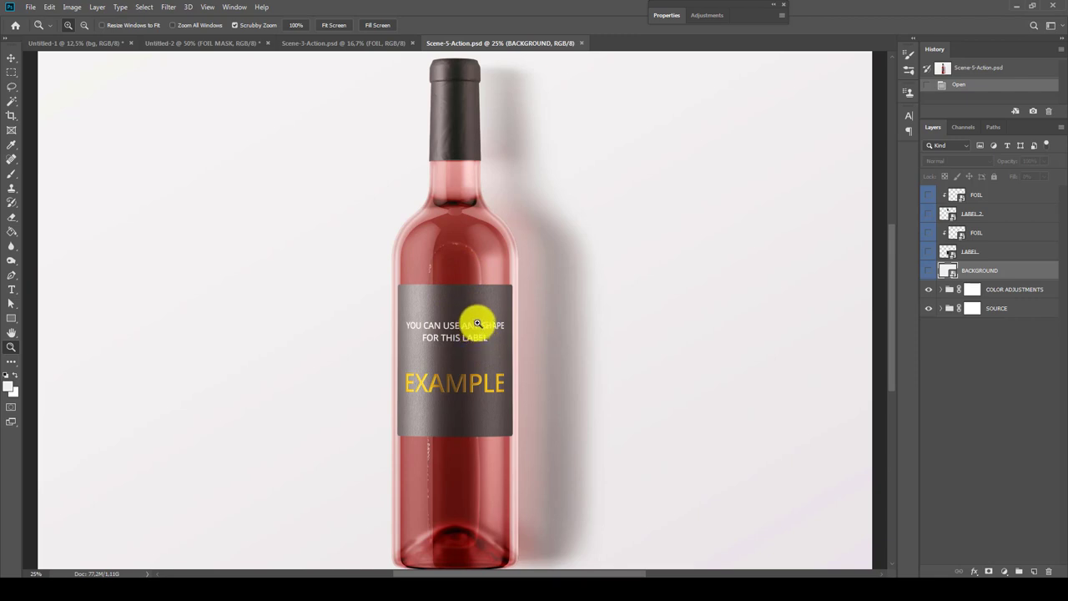
# - Open the BACKGROUND smart object's contents and copy the entire marble canvas from Untitled-1
pyautogui.rightClick(968, 272)
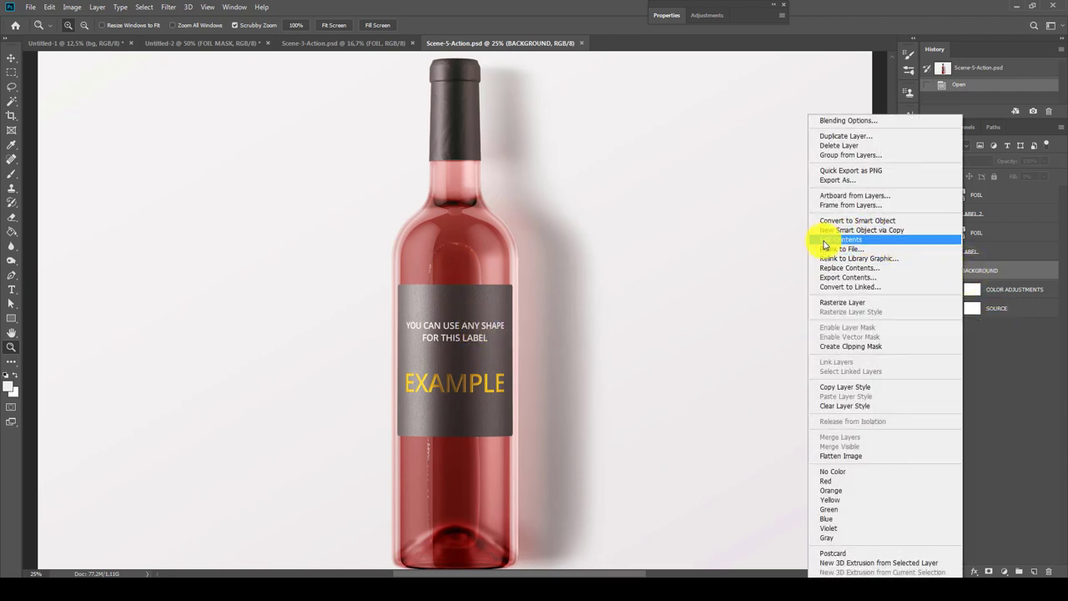
pyautogui.click(872, 245)
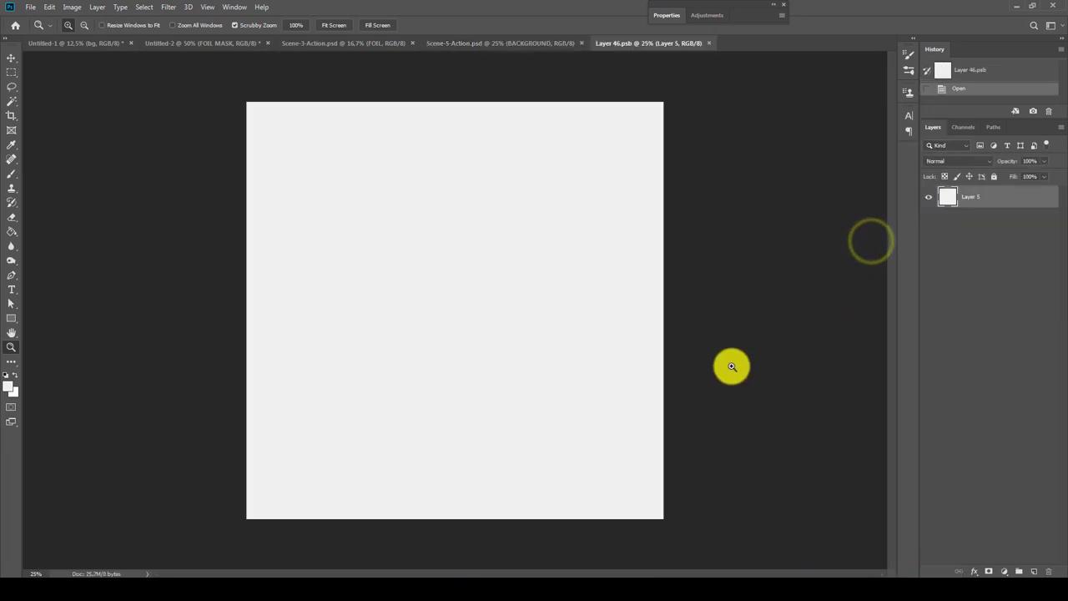
pyautogui.click(65, 44)
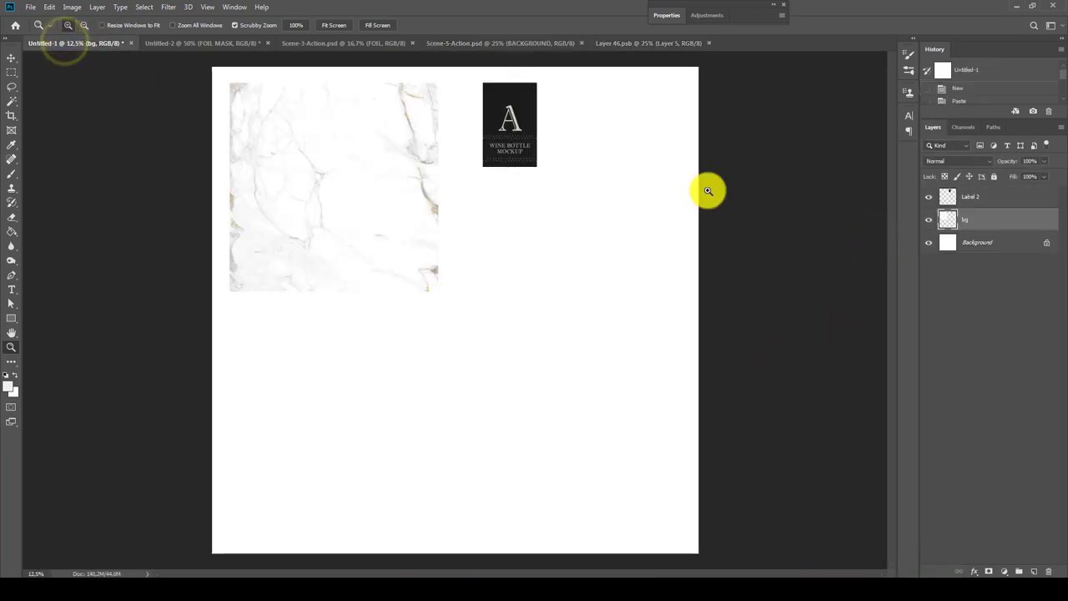
pyautogui.click(929, 219)
pyautogui.click(929, 219)
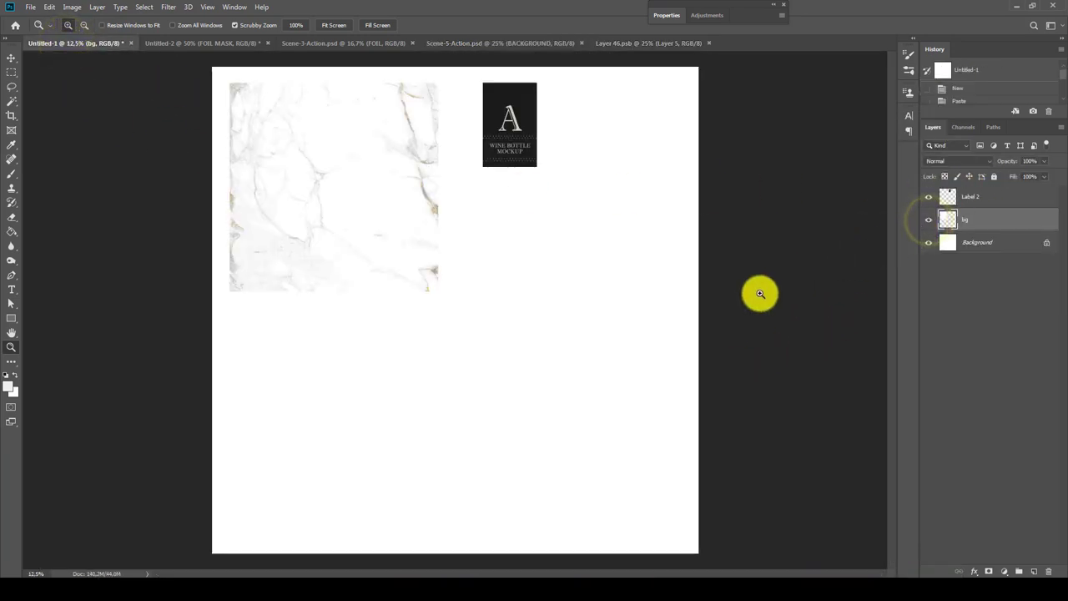
pyautogui.click(138, 10)
pyautogui.click(144, 20)
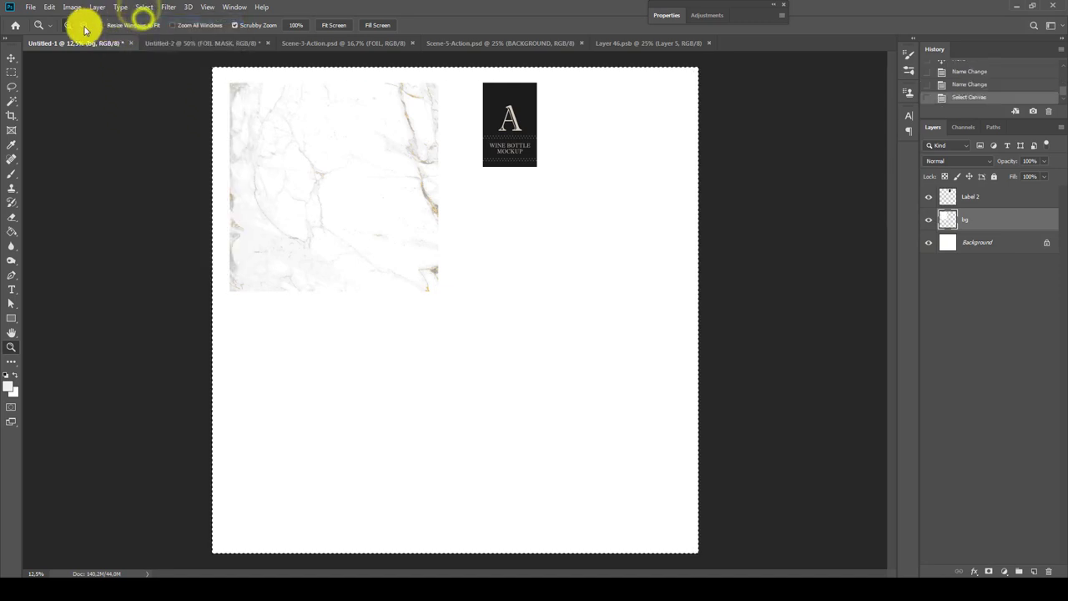
pyautogui.click(49, 8)
pyautogui.click(60, 84)
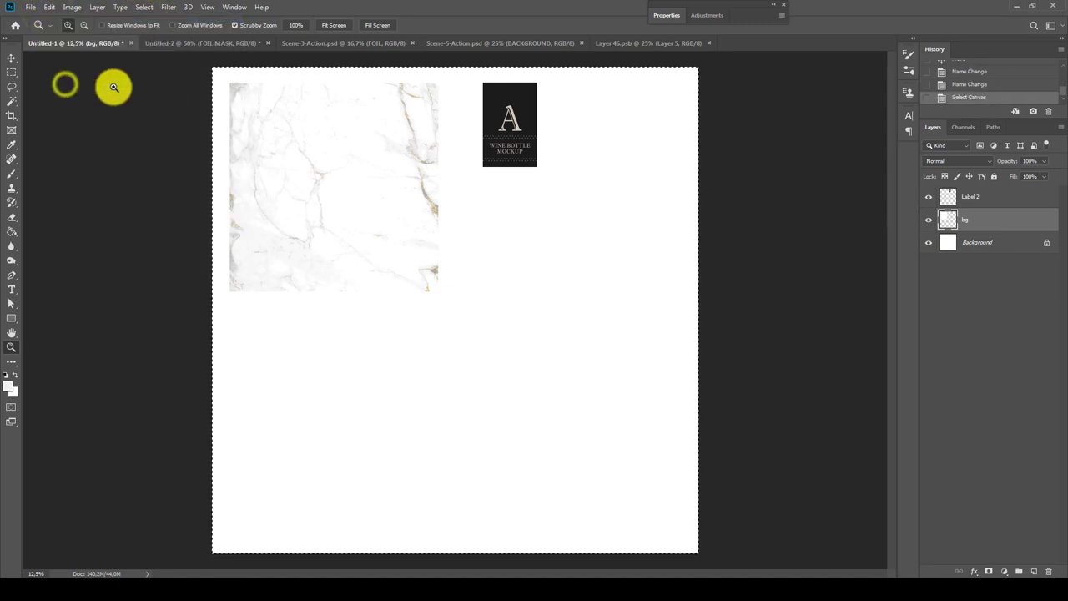
# - Paste the marble texture into Layer 46.psb, then close and save it
pyautogui.click(629, 43)
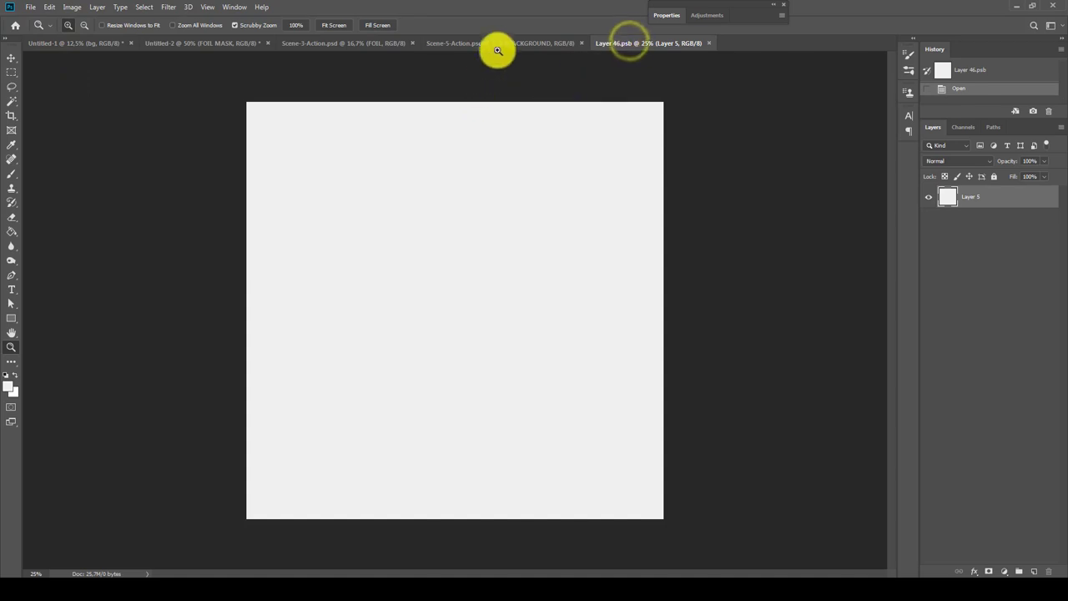
pyautogui.click(499, 43)
pyautogui.click(630, 42)
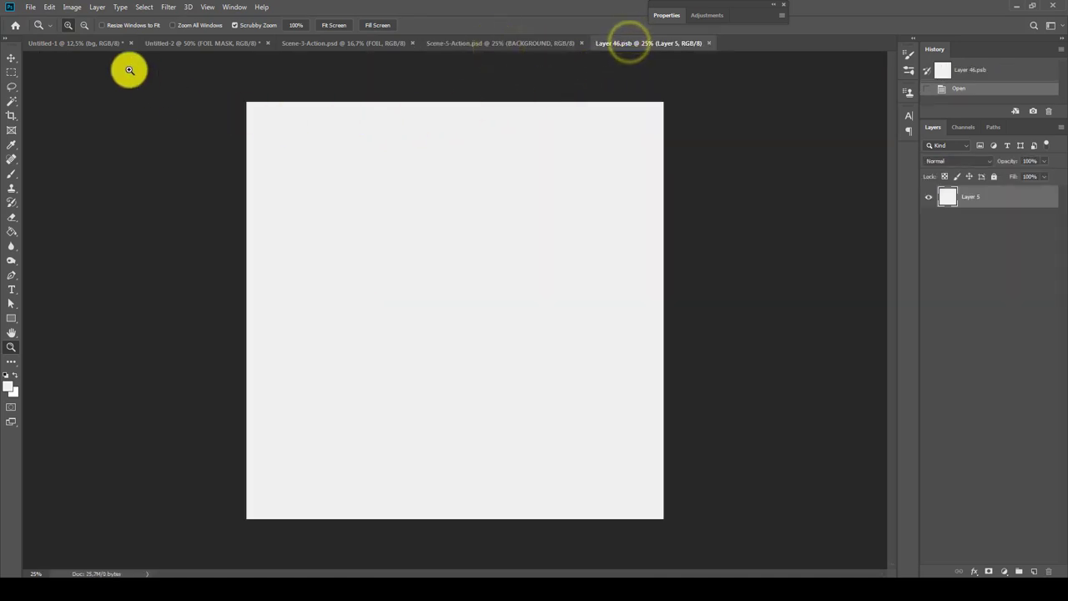
pyautogui.click(49, 7)
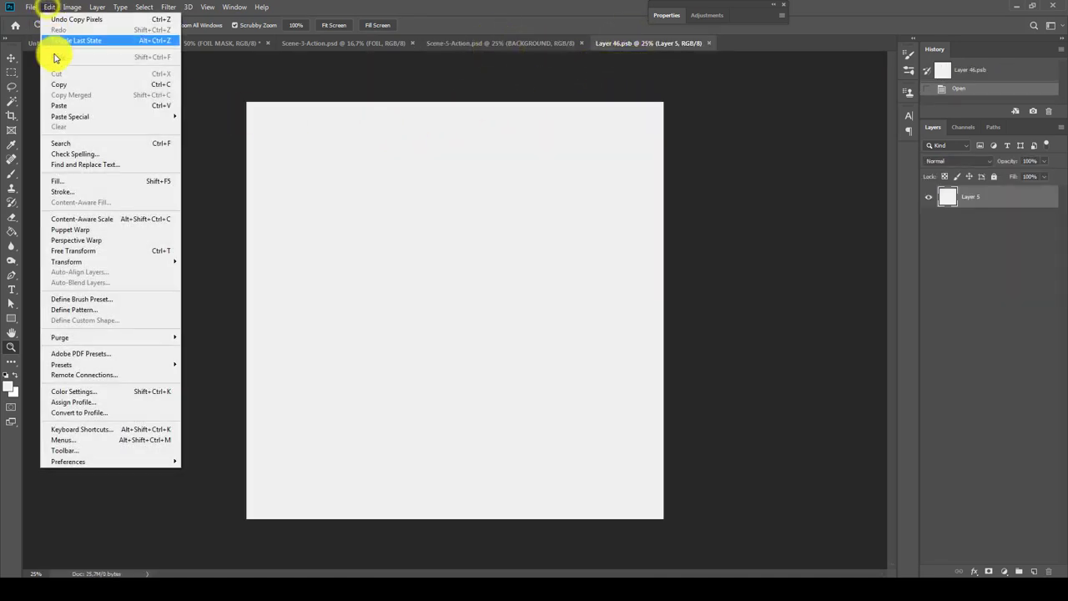
pyautogui.click(72, 105)
pyautogui.click(713, 43)
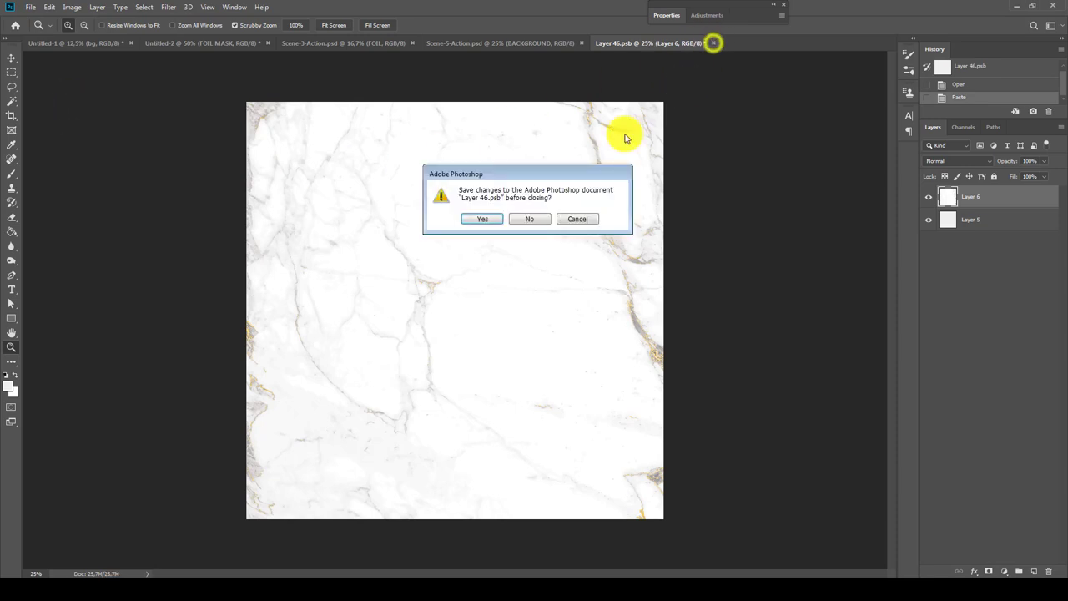
pyautogui.click(490, 218)
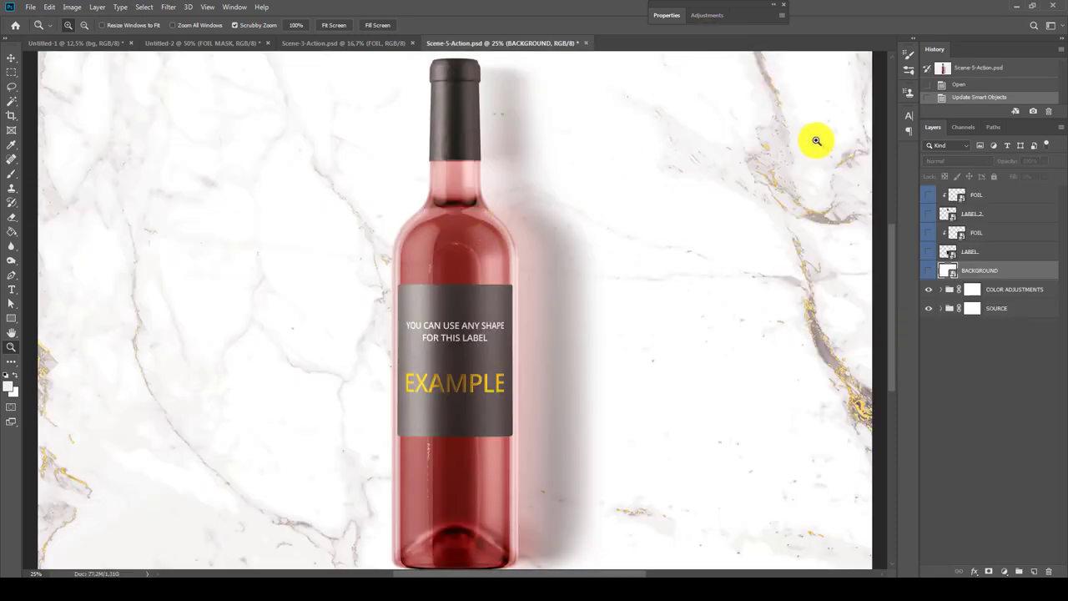
# - Turn on VIGNETTE EFFECT FOR BG in SOURCE > BACKGROUND at 20% opacity
pyautogui.rightClick(619, 168)
pyautogui.click(638, 175)
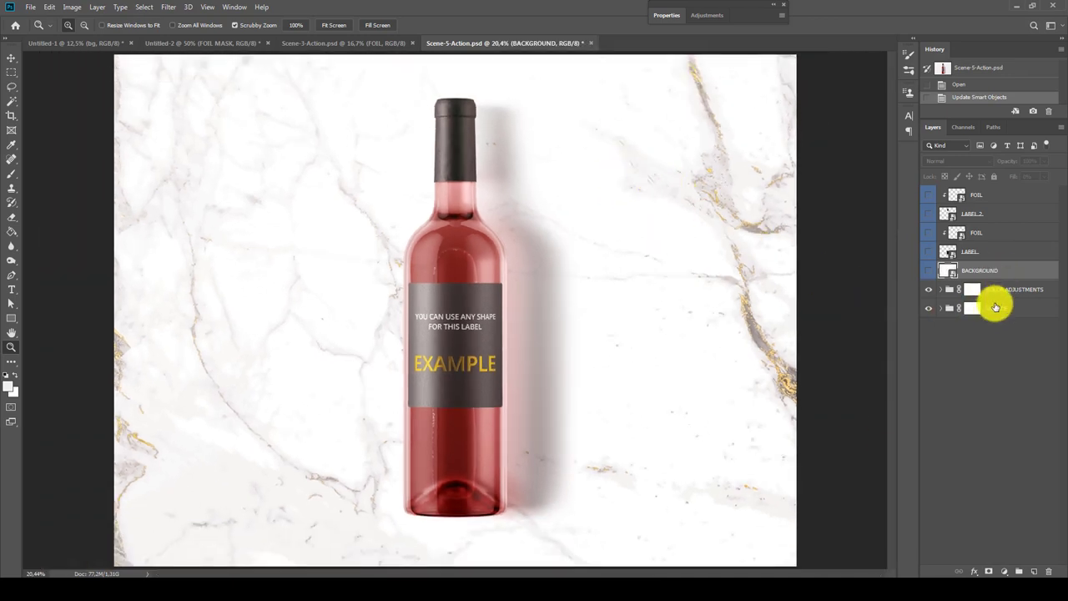
pyautogui.click(995, 308)
pyautogui.click(940, 309)
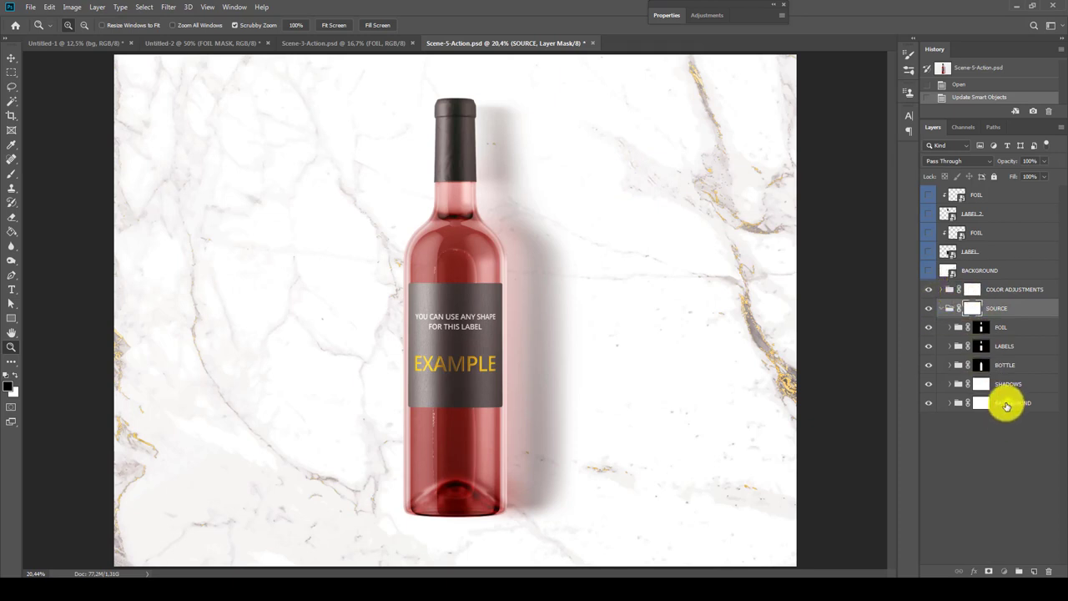
pyautogui.click(1007, 407)
pyautogui.click(950, 403)
pyautogui.click(988, 422)
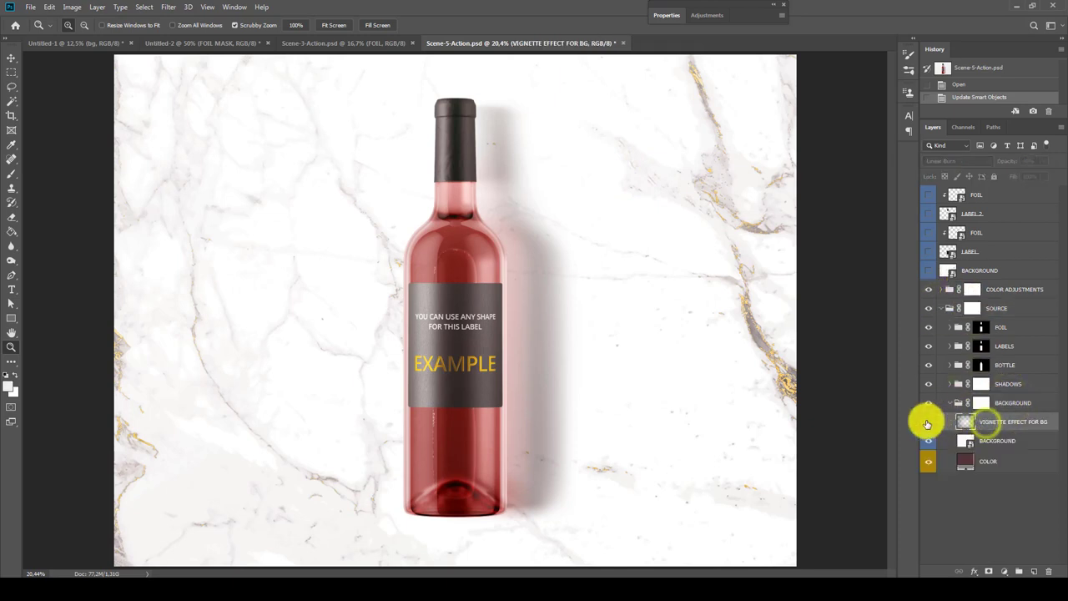
pyautogui.click(929, 423)
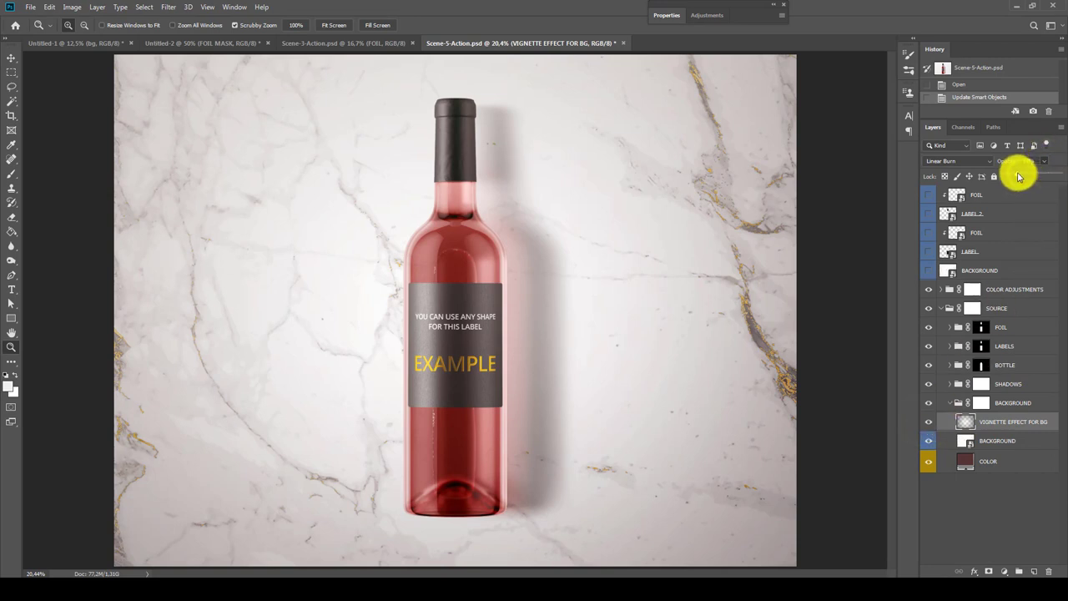
pyautogui.write('20')
pyautogui.press('Return')
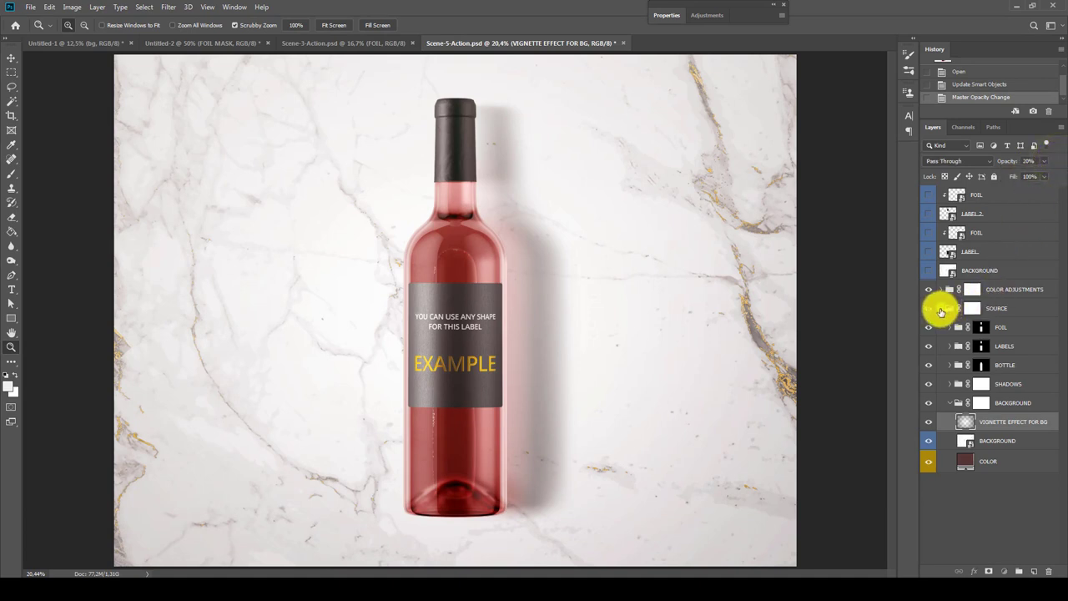
pyautogui.click(941, 308)
pyautogui.click(1014, 252)
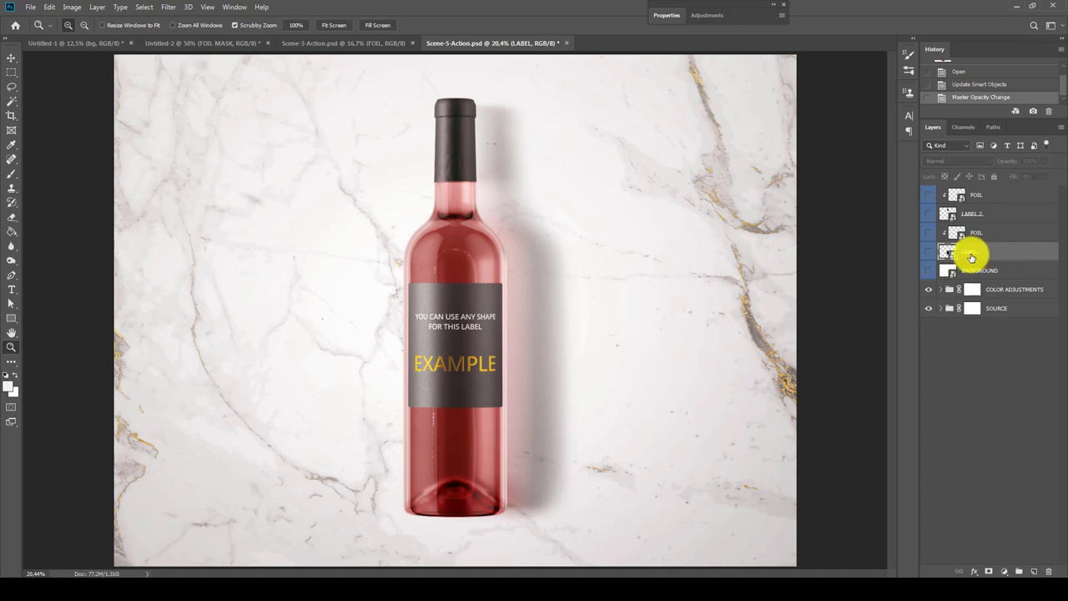
# - In the LABEL smart object, hide Example, drag in Untitled-2's LABEL layer, and save
pyautogui.rightClick(971, 255)
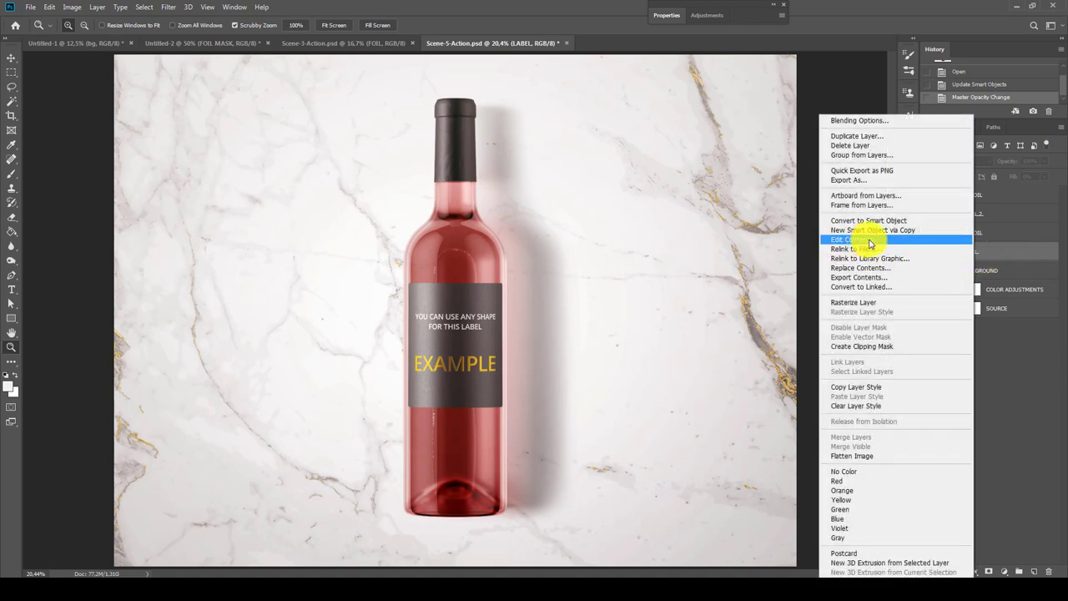
pyautogui.click(871, 241)
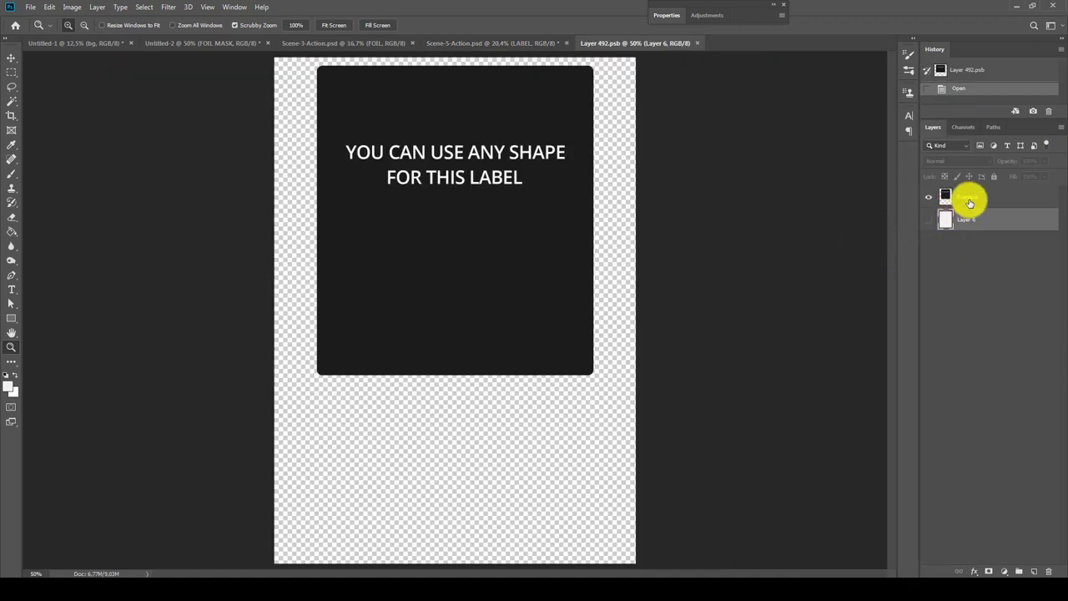
pyautogui.click(969, 200)
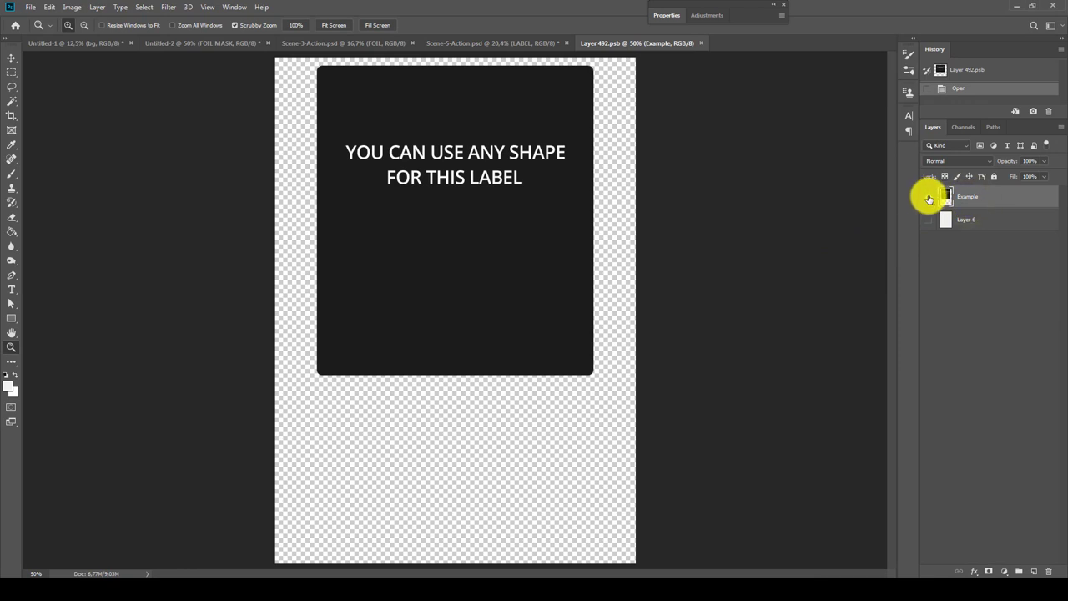
pyautogui.click(929, 198)
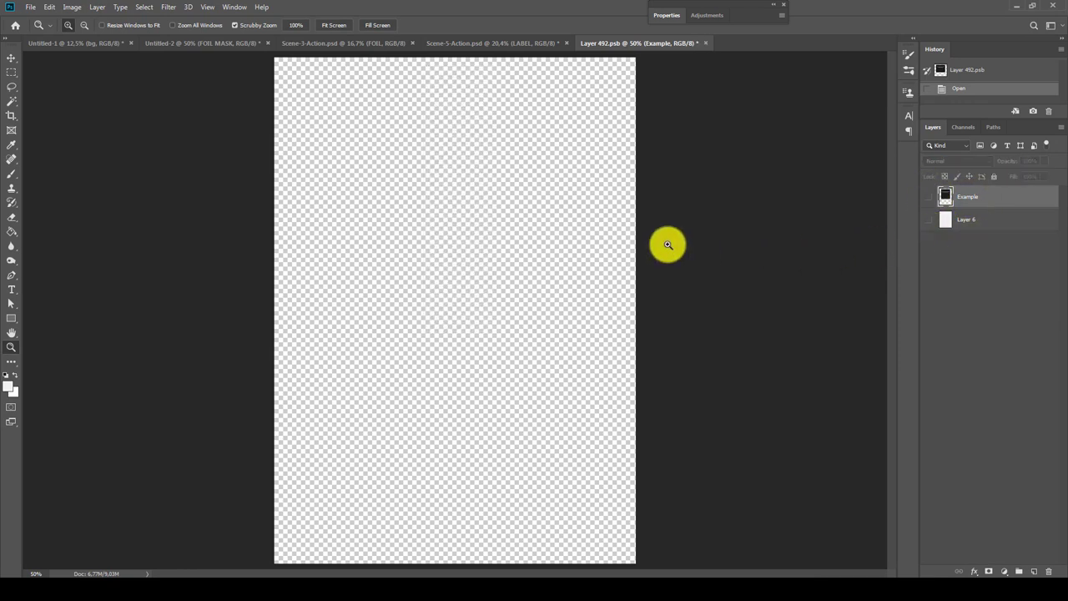
pyautogui.click(155, 48)
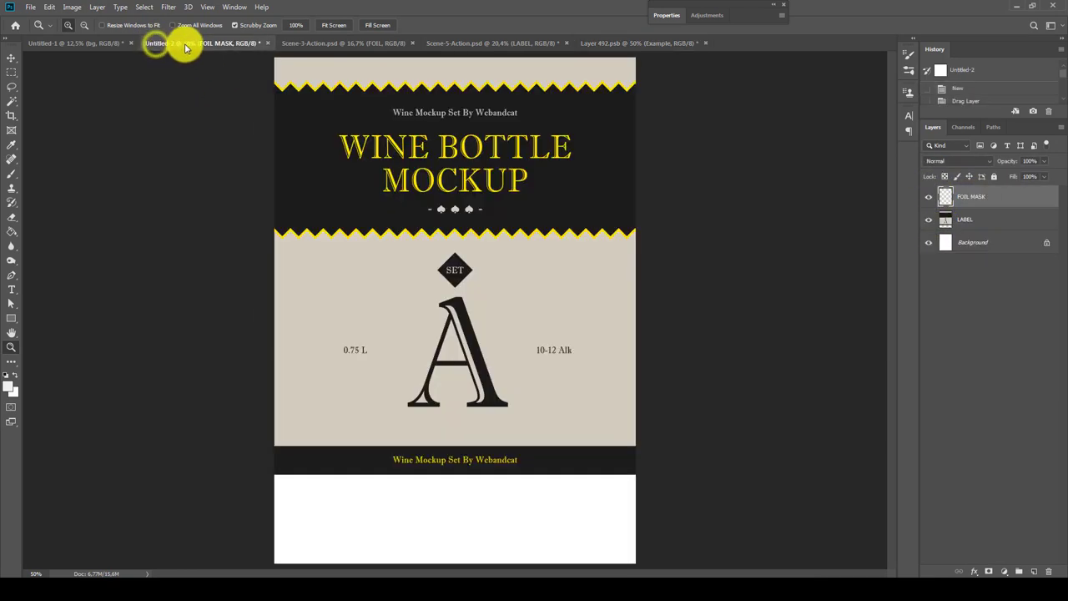
pyautogui.moveTo(176, 42); pyautogui.dragTo(276, 448)
pyautogui.moveTo(965, 218); pyautogui.dragTo(563, 310)
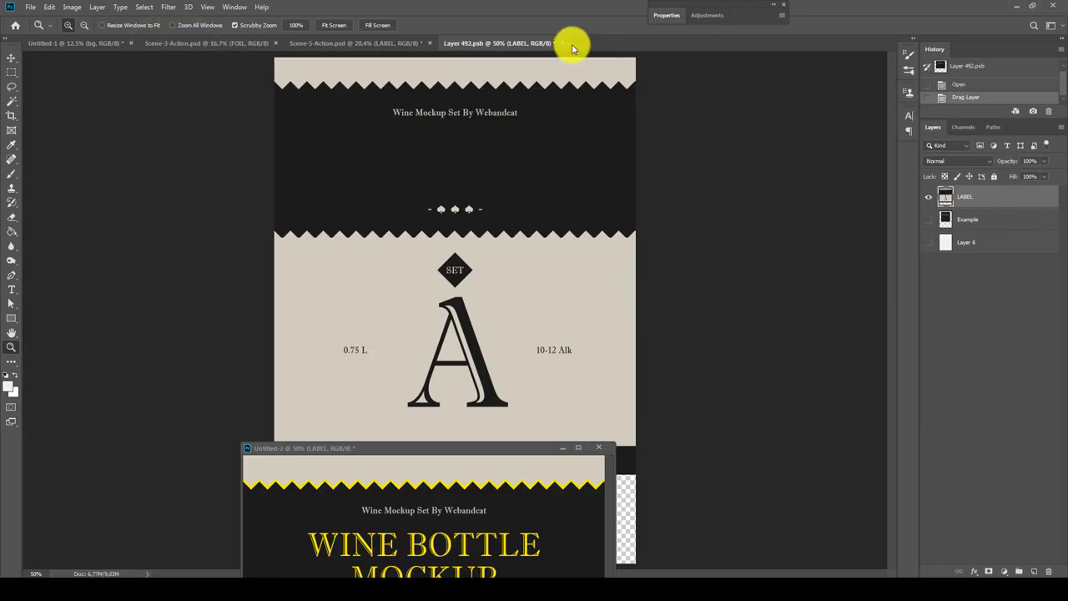
pyautogui.click(562, 43)
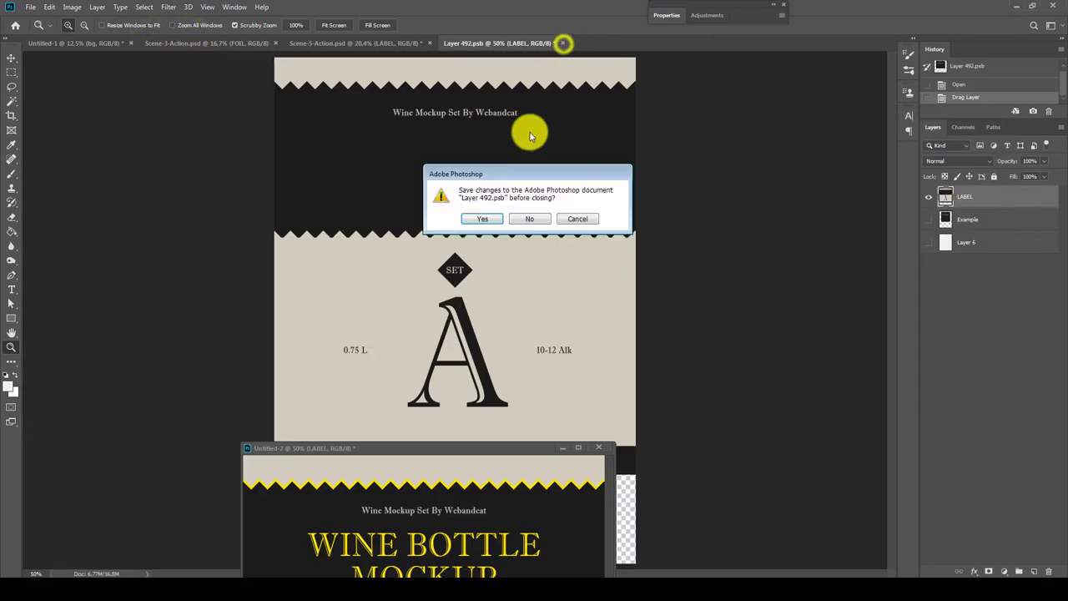
pyautogui.click(480, 221)
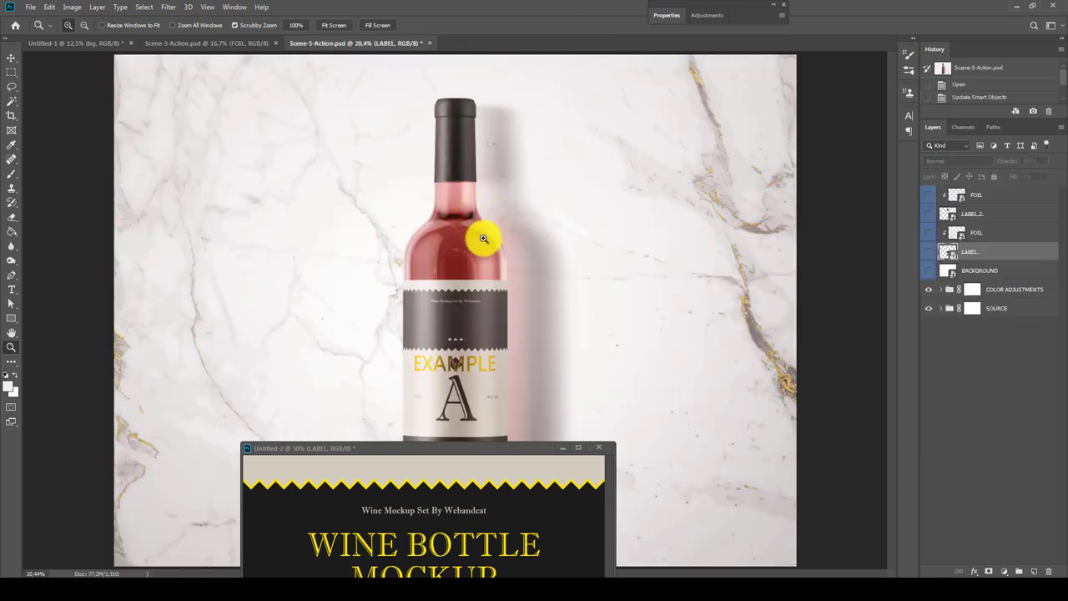
# - Zoom in on the new label and toggle the FOIL layer inside SOURCE to check its effect
pyautogui.click(465, 369)
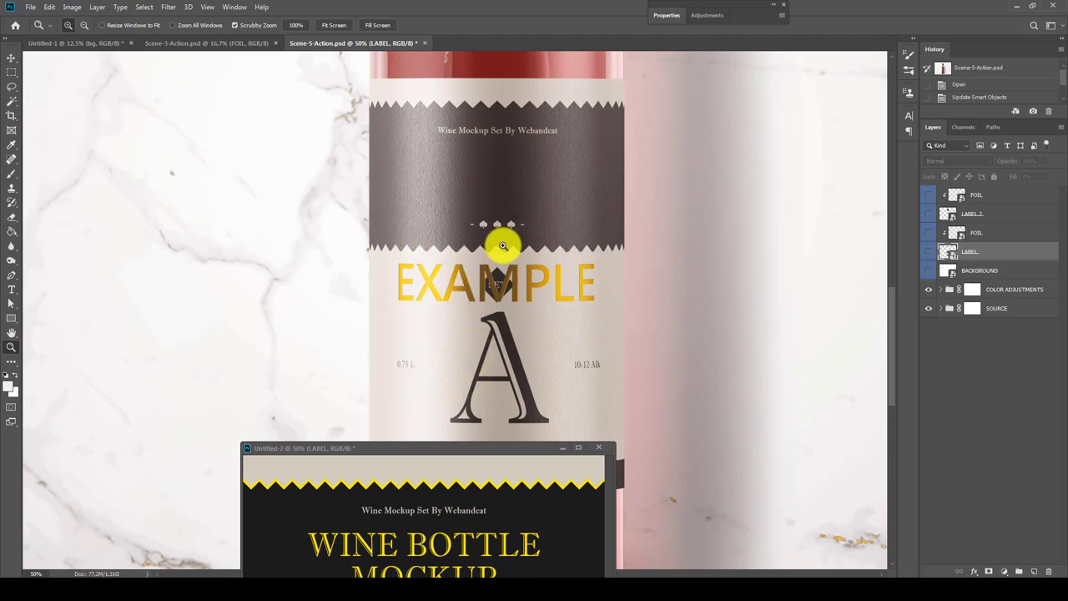
pyautogui.click(957, 235)
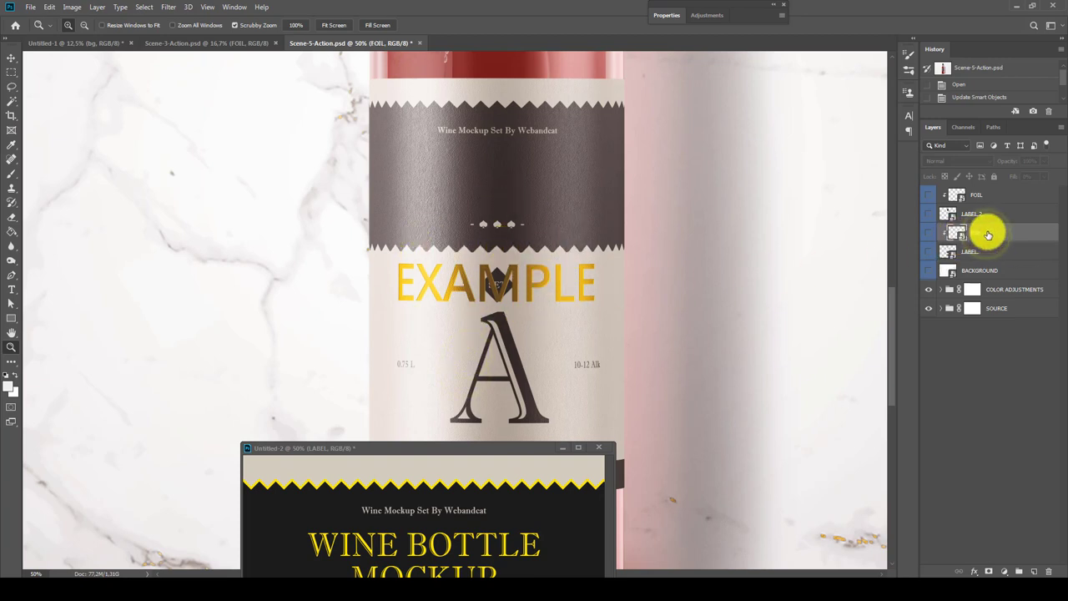
pyautogui.click(988, 308)
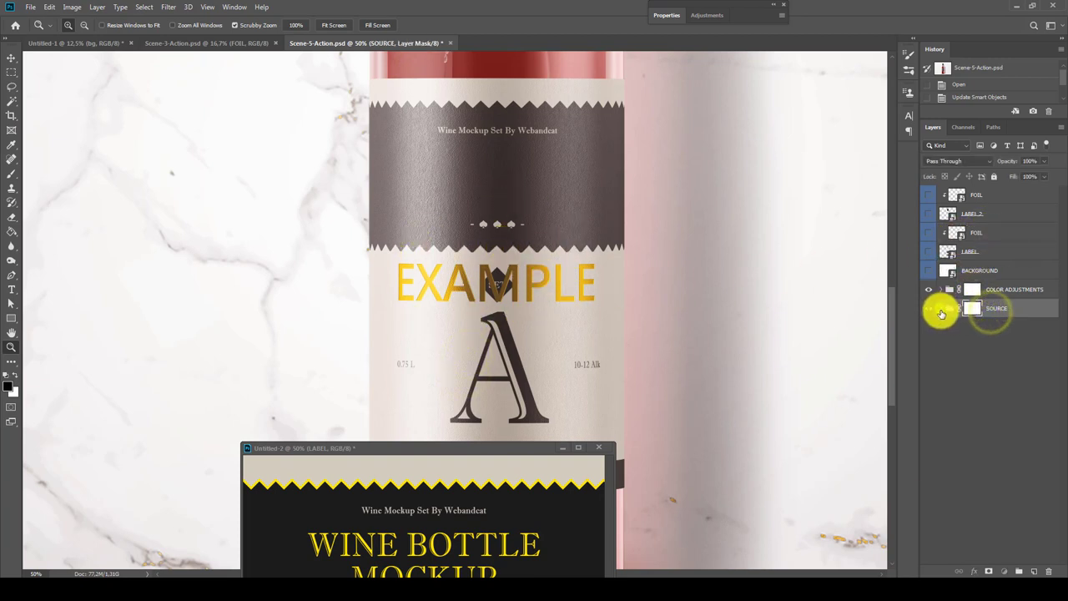
pyautogui.click(942, 311)
pyautogui.click(1006, 332)
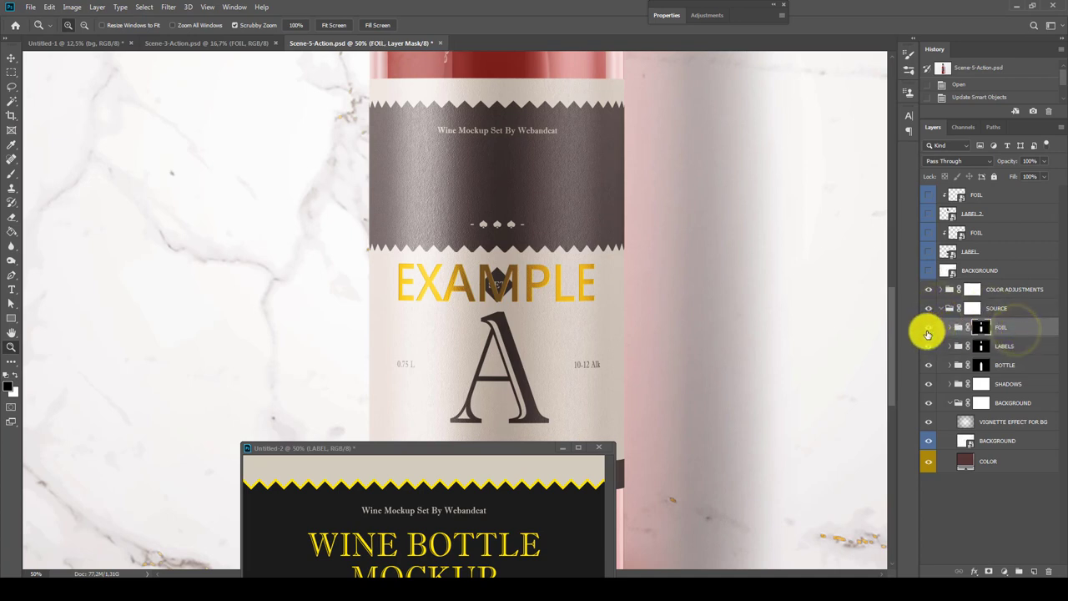
pyautogui.click(929, 329)
pyautogui.click(929, 329)
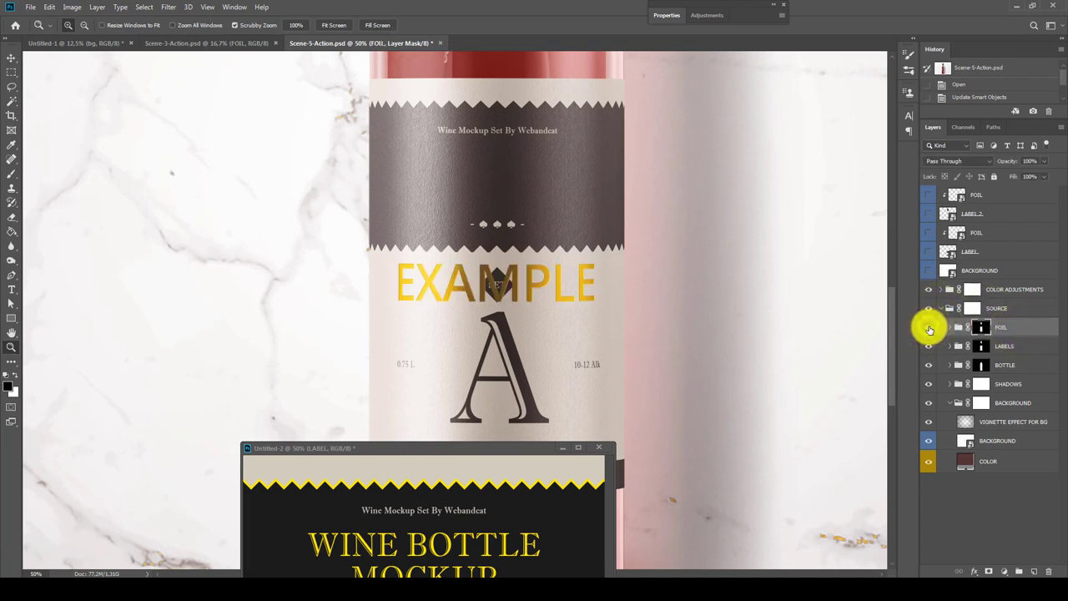
# - Drag the FOIL MASK layer into the foil smart object, invert it with Ctrl+I, and save
pyautogui.click(976, 237)
pyautogui.rightClick(977, 237)
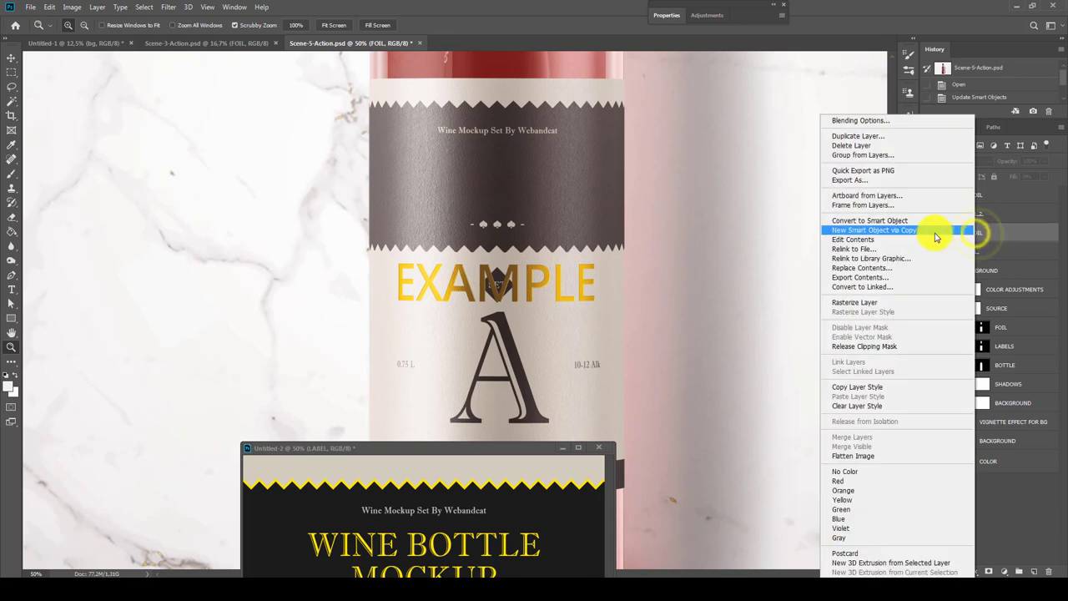
pyautogui.click(884, 241)
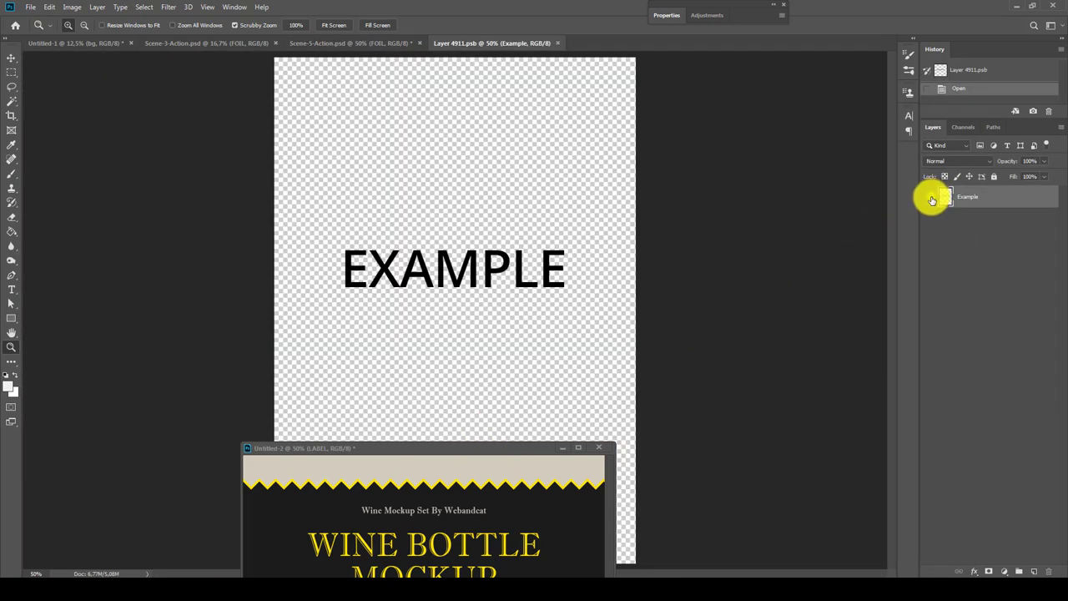
pyautogui.moveTo(933, 201); pyautogui.dragTo(497, 450)
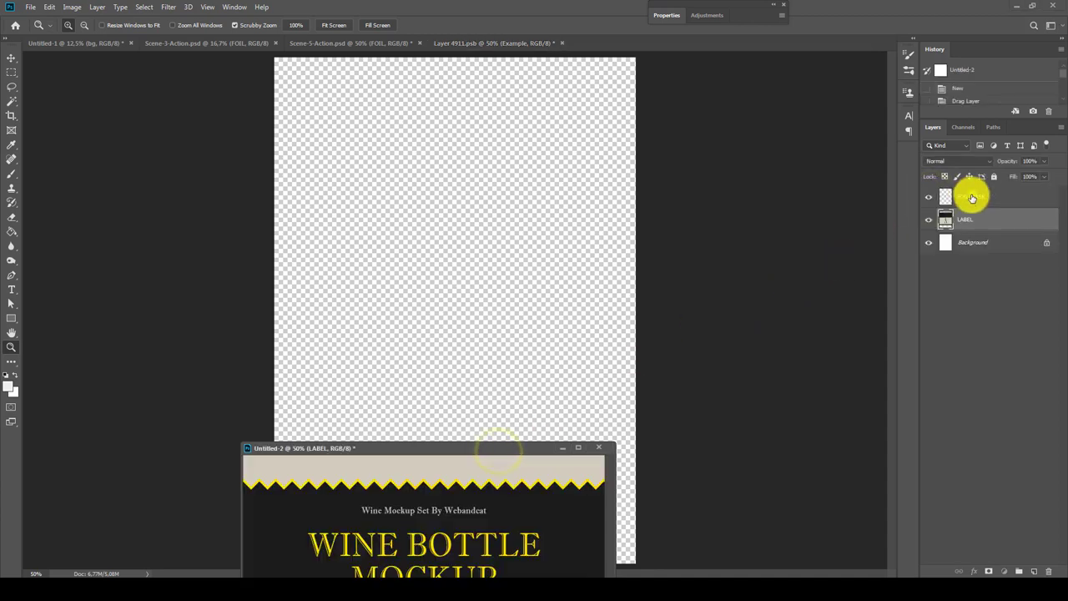
pyautogui.moveTo(973, 198); pyautogui.dragTo(586, 268)
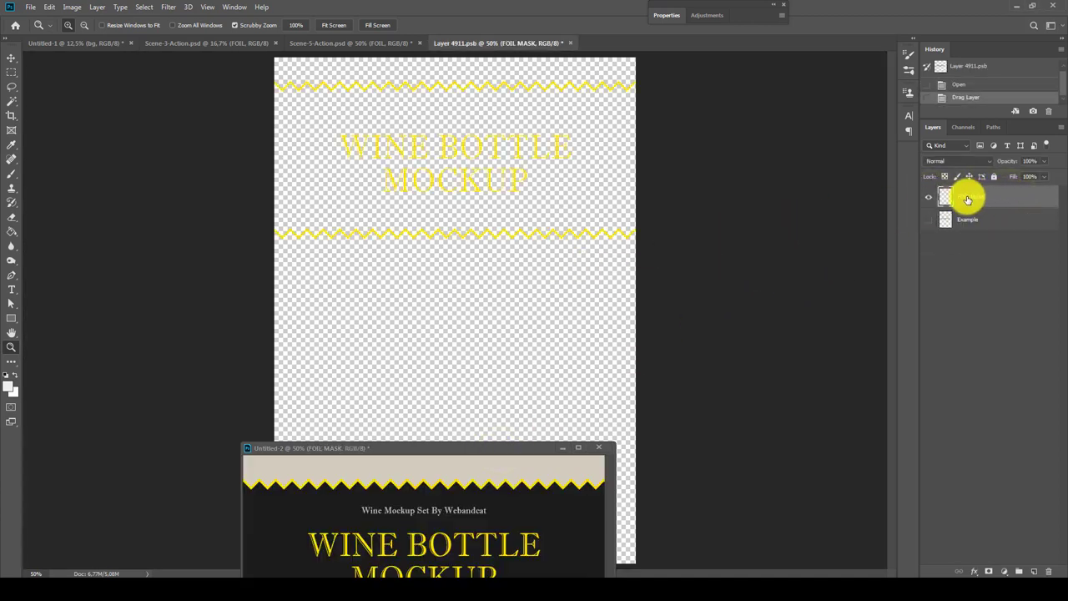
pyautogui.hotkey('ctrl', 'i')
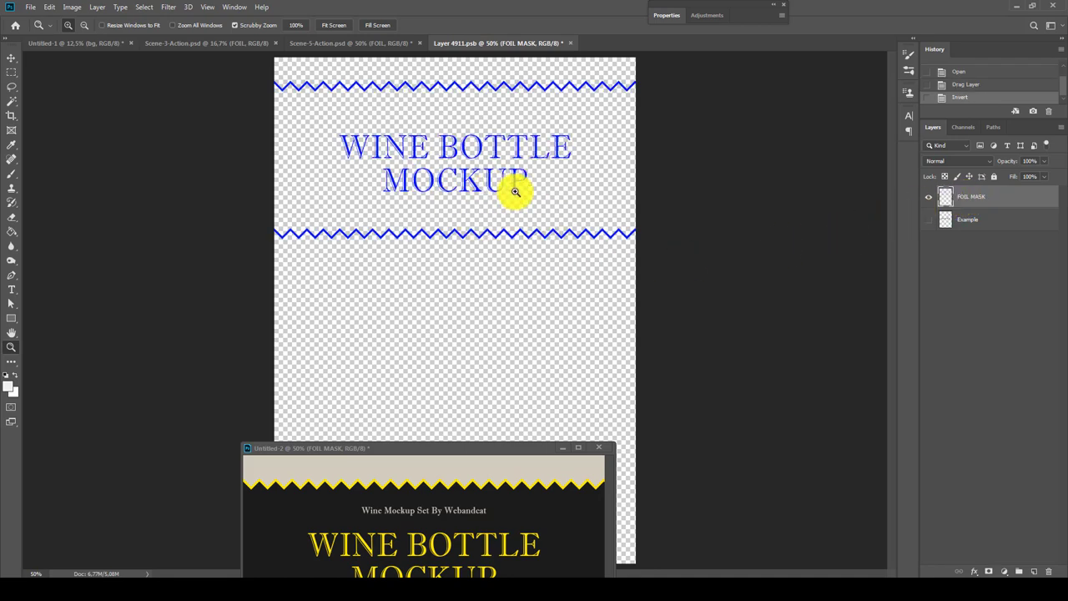
pyautogui.click(571, 43)
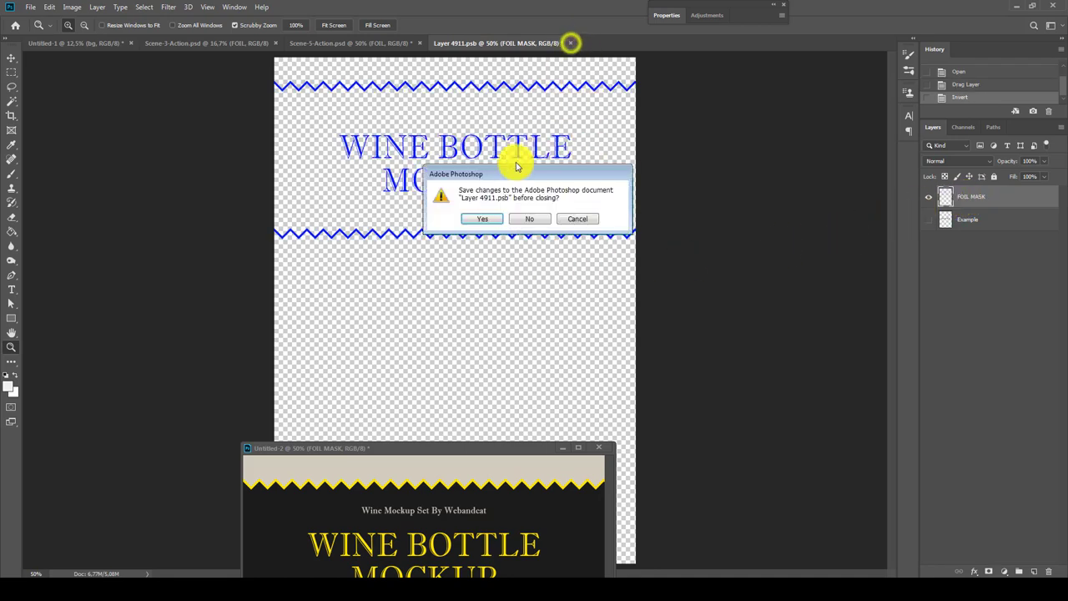
pyautogui.click(491, 219)
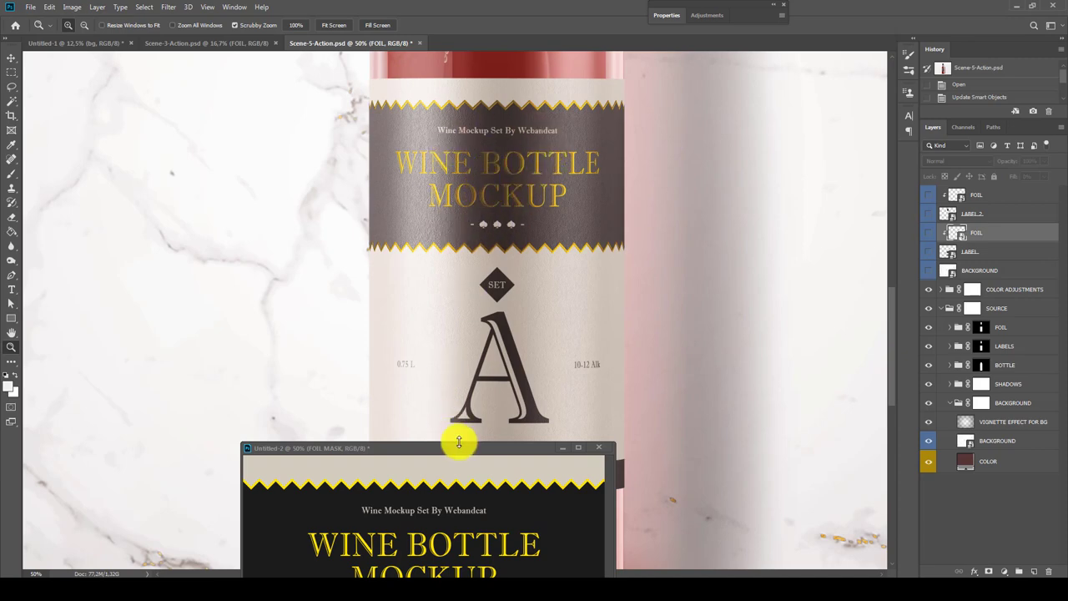
# - Dock the floating Untitled-2 window, fit the mockup on screen, then select Label 2 in Untitled-1
pyautogui.moveTo(458, 453); pyautogui.dragTo(473, 40)
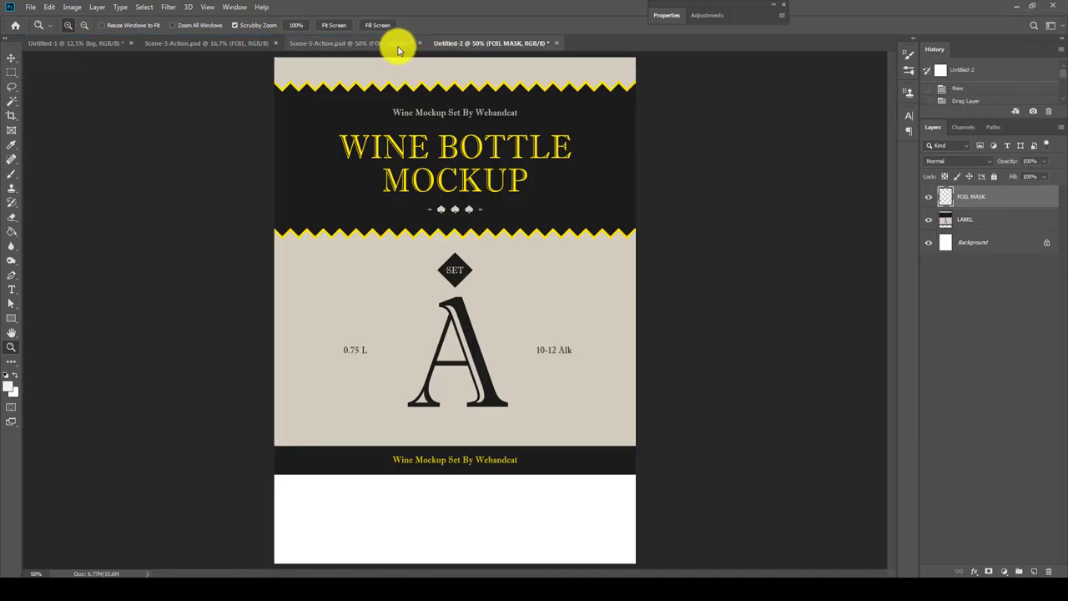
pyautogui.click(386, 45)
pyautogui.rightClick(544, 283)
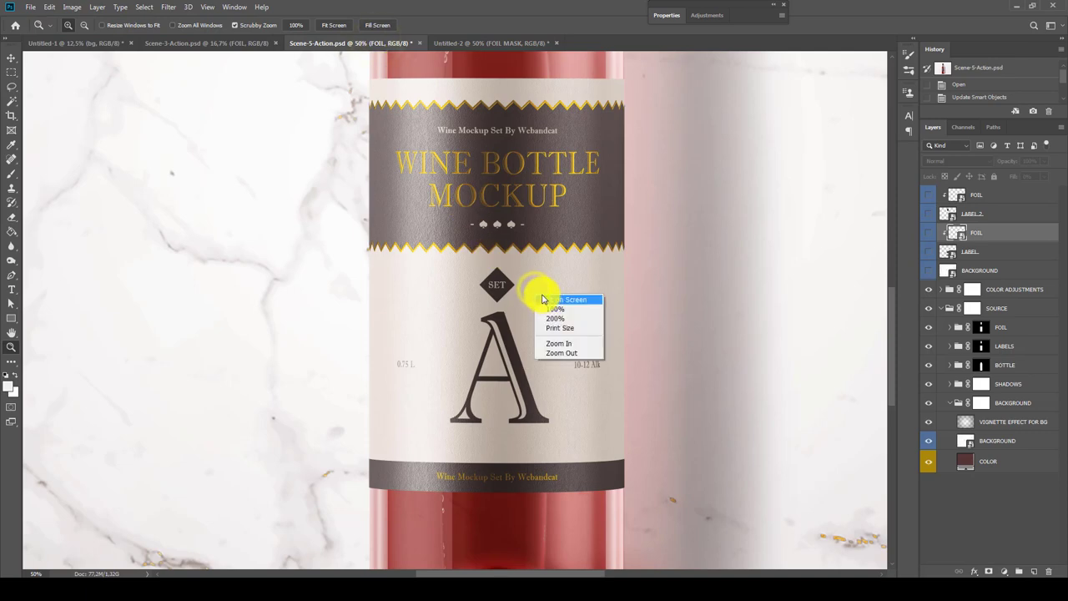
pyautogui.click(552, 298)
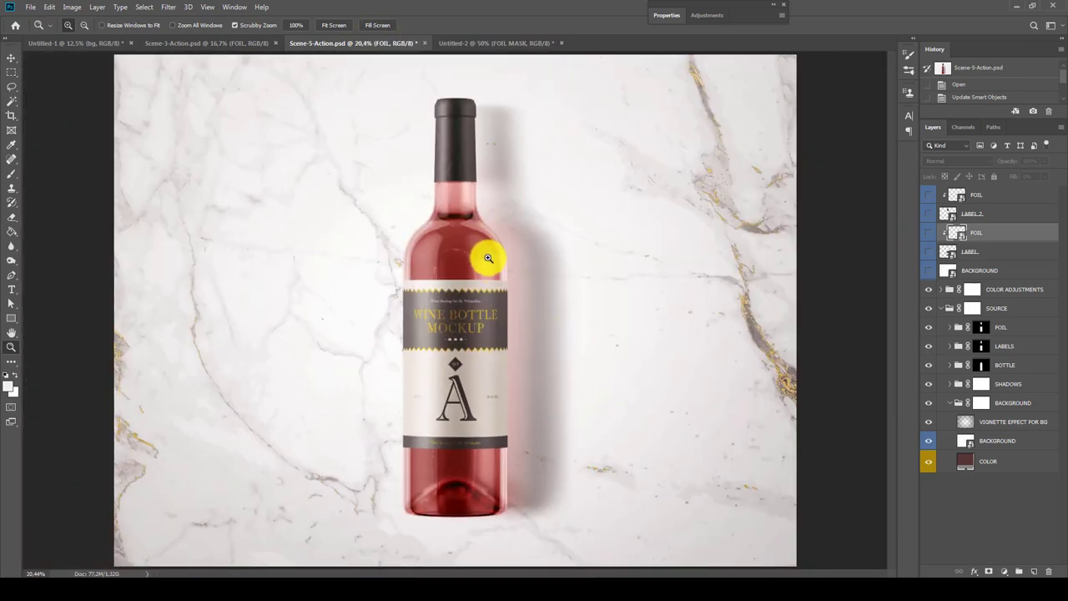
pyautogui.click(488, 258)
pyautogui.moveTo(491, 230); pyautogui.dragTo(500, 294)
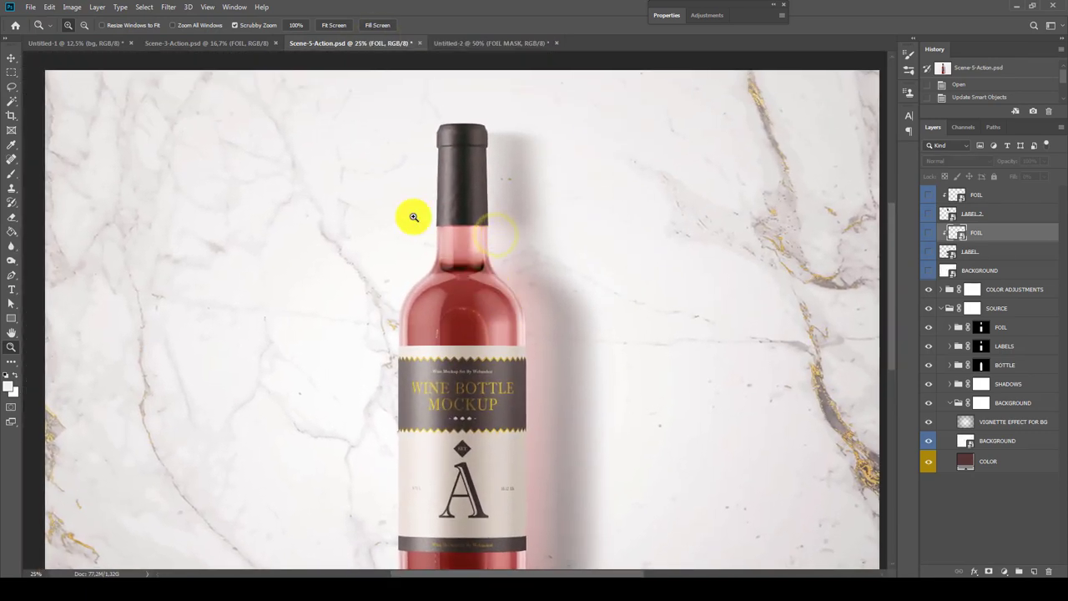
pyautogui.click(92, 43)
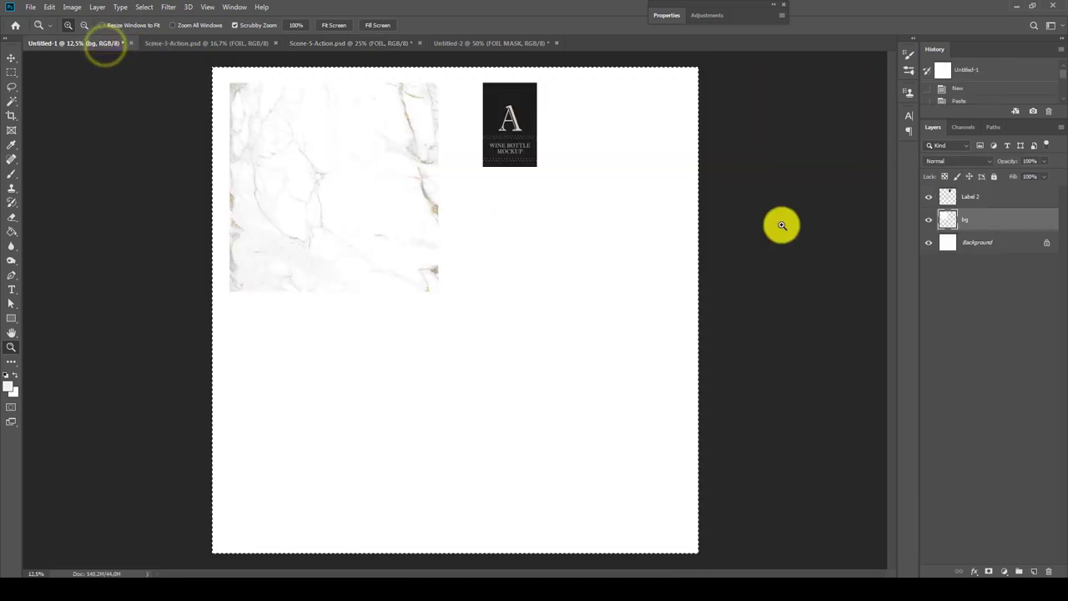
pyautogui.click(960, 199)
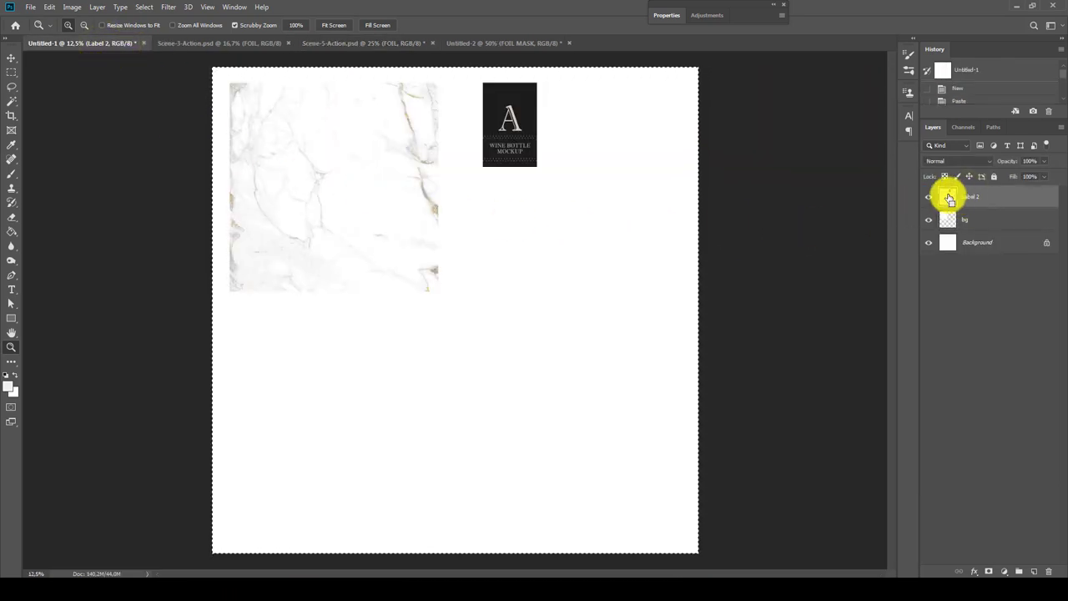
# - Paste the neck label artwork into the LABEL 2 smart object and close it to update the bottle
pyautogui.click(399, 46)
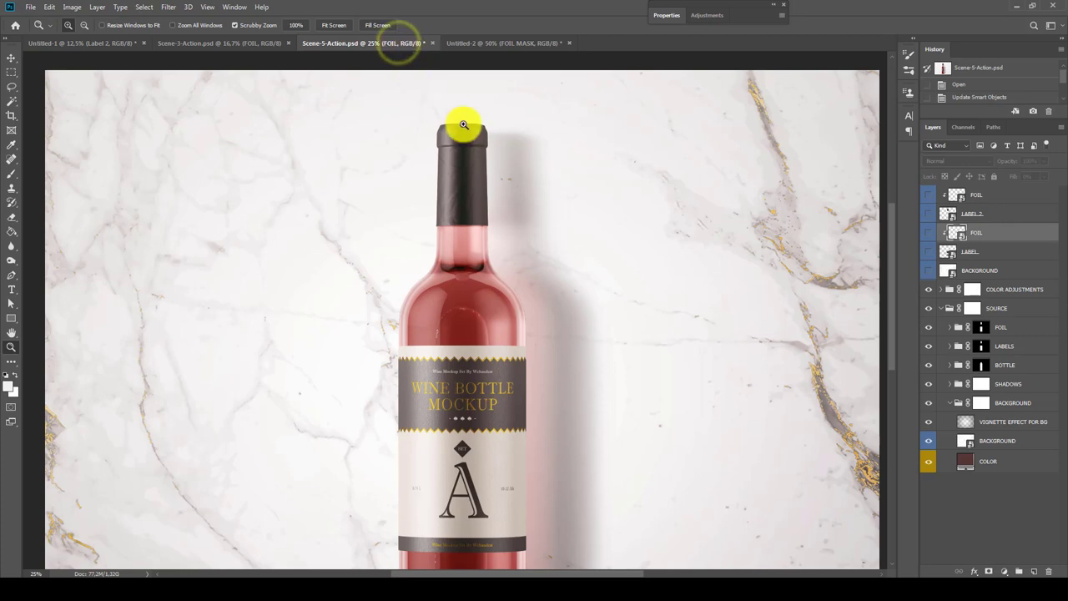
pyautogui.click(993, 218)
pyautogui.rightClick(978, 213)
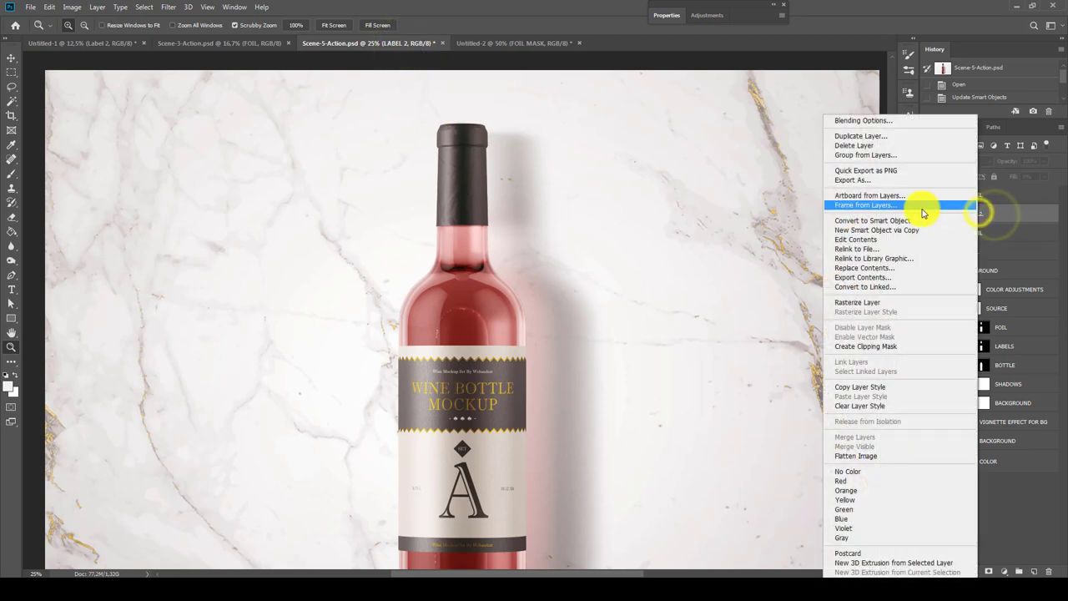
pyautogui.click(846, 242)
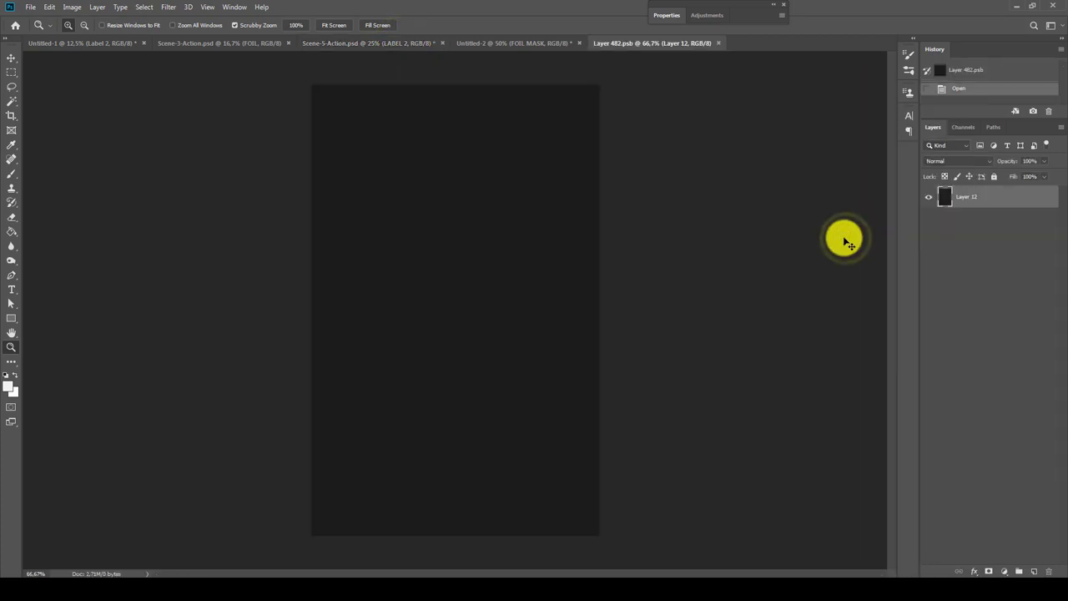
pyautogui.hotkey('ctrl', 'v')
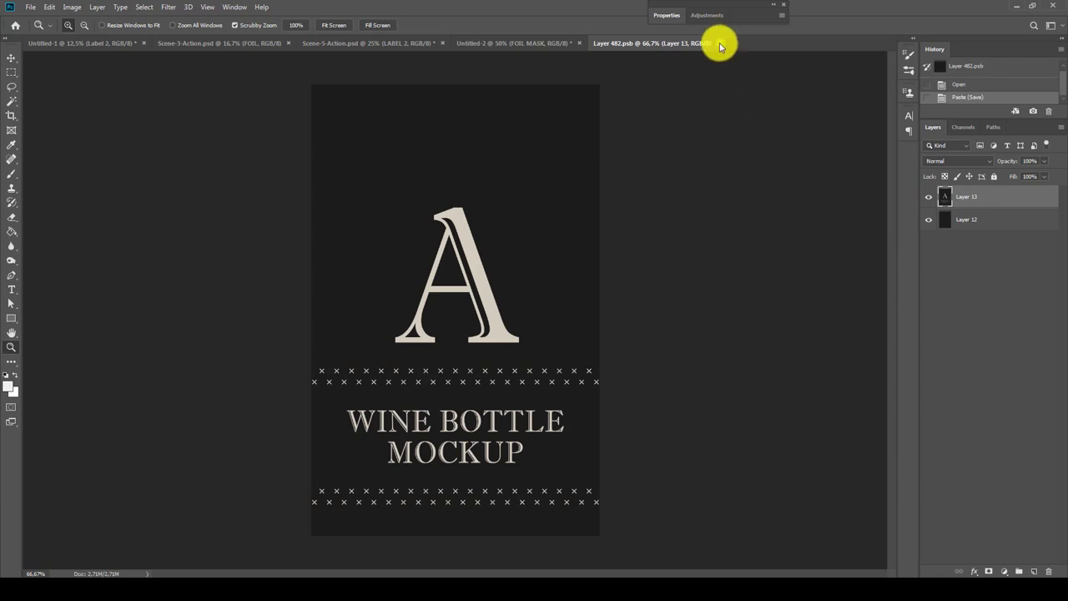
pyautogui.click(719, 42)
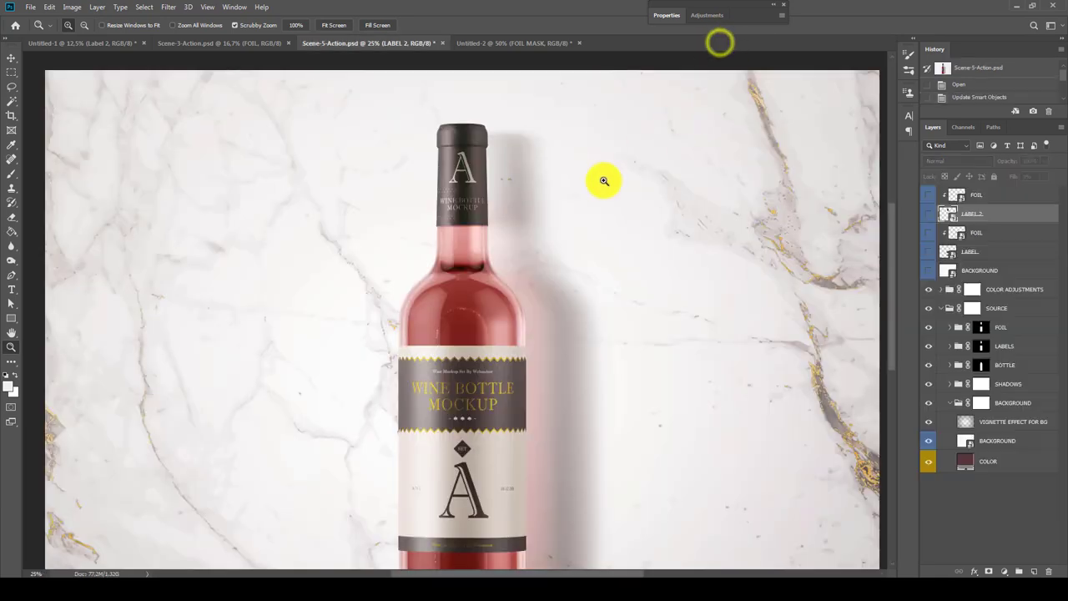
pyautogui.rightClick(461, 182)
pyautogui.click(488, 200)
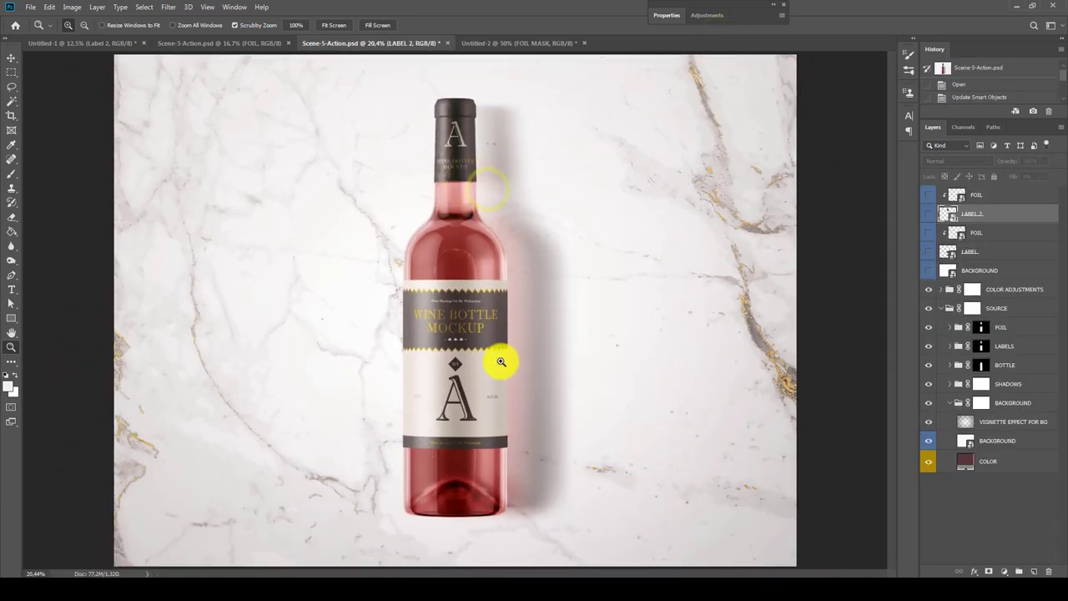
pyautogui.click(501, 389)
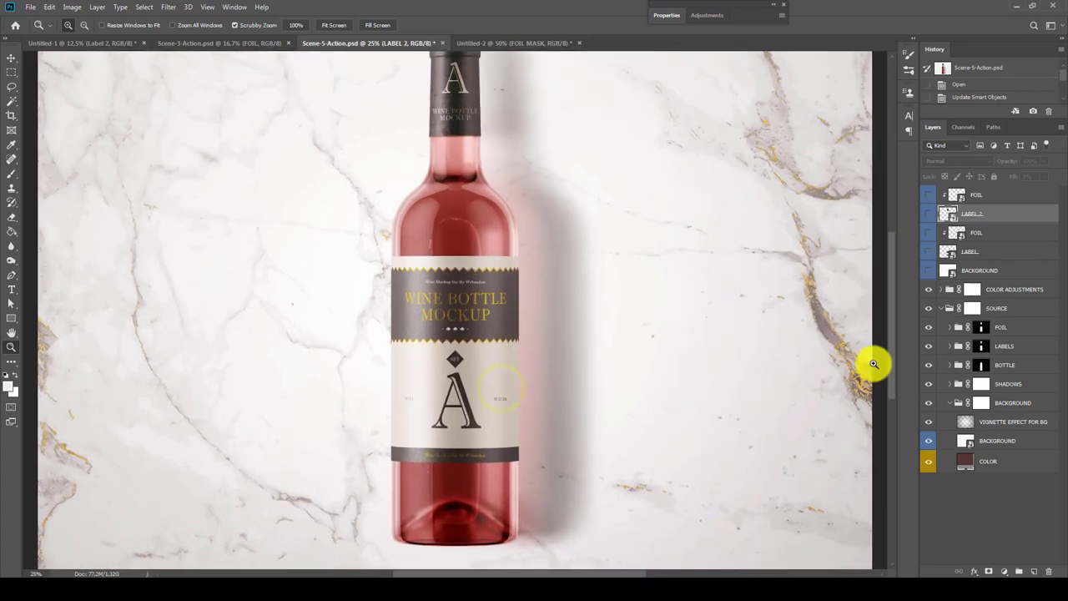
# - Collapse SOURCE and toggle COLOR ADJUSTMENTS off and on to compare the look
pyautogui.click(1015, 308)
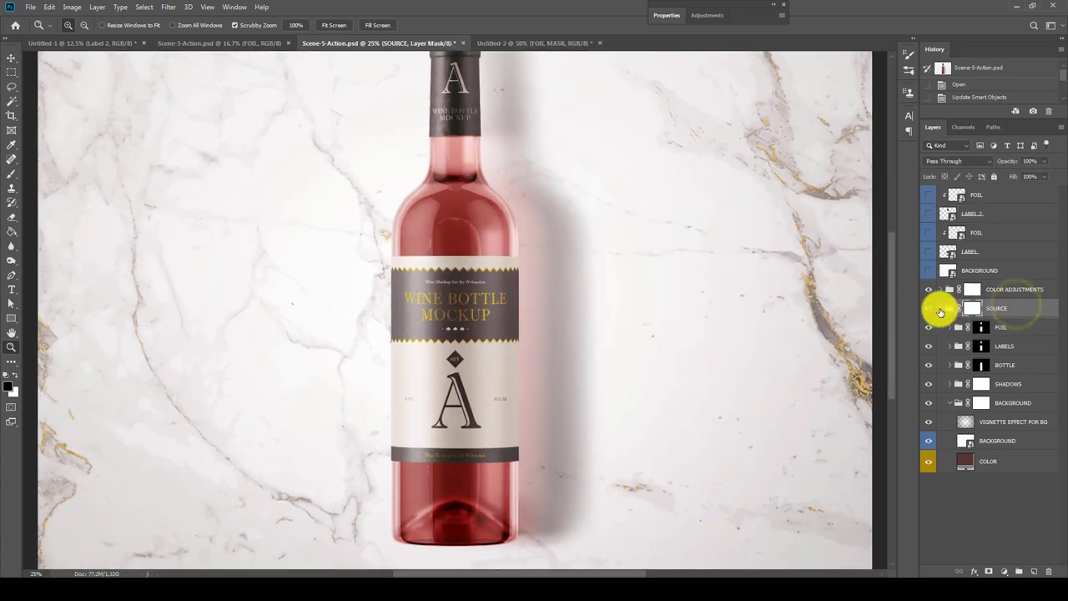
pyautogui.click(941, 308)
pyautogui.click(1008, 289)
pyautogui.click(928, 290)
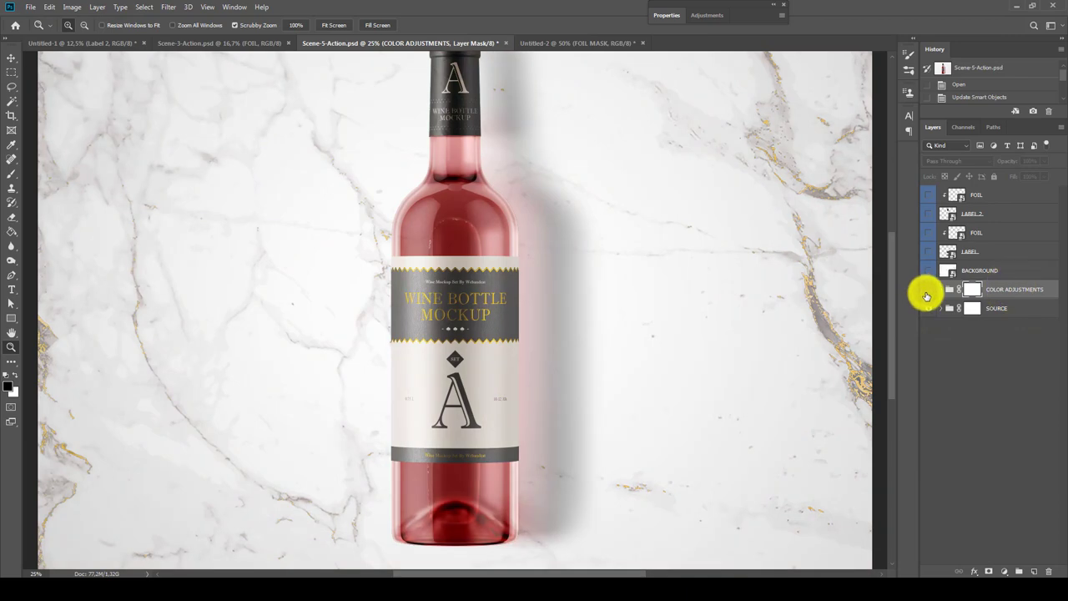
pyautogui.rightClick(582, 325)
pyautogui.click(597, 329)
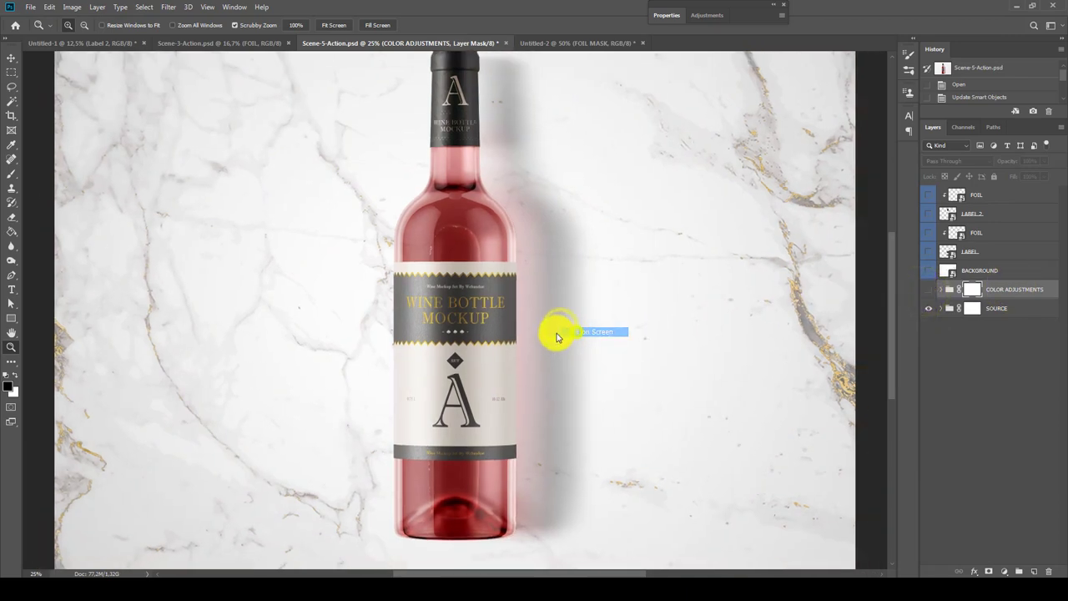
pyautogui.click(568, 311)
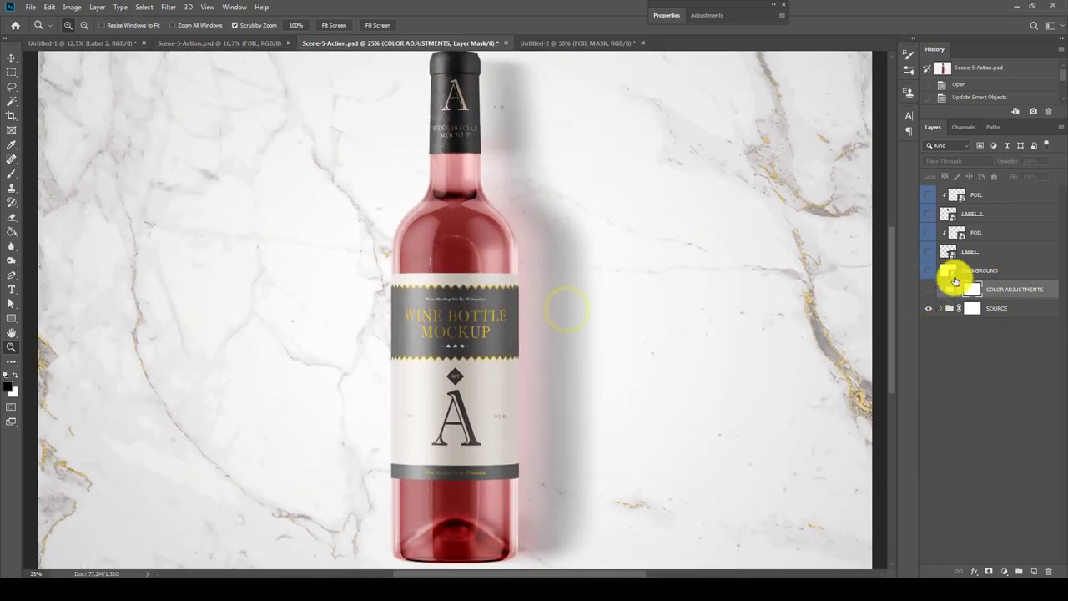
pyautogui.click(930, 290)
pyautogui.click(932, 289)
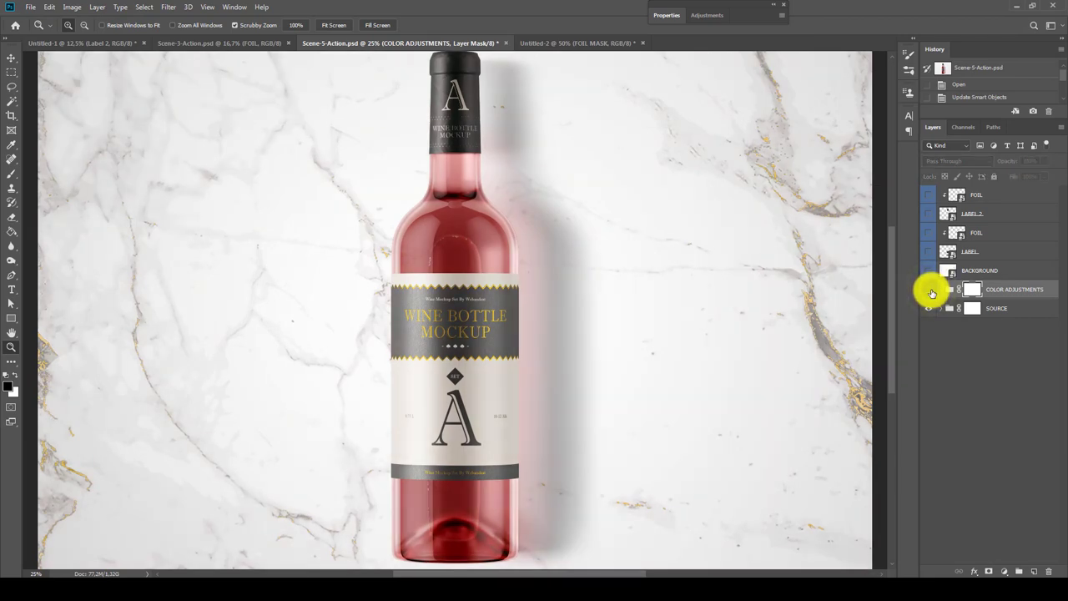
pyautogui.click(931, 290)
# - Inside COLOR ADJUSTMENTS, hide GRADIENT LIGHTS and VIGNETTE EFFECT and swap the warm and cold photo filters
pyautogui.click(943, 290)
pyautogui.click(972, 305)
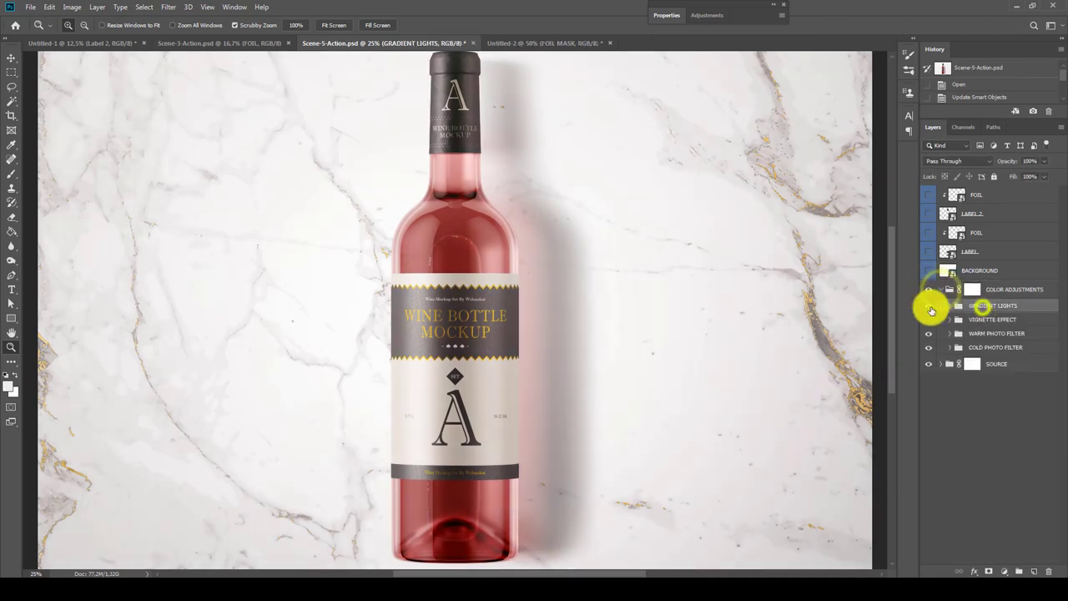
pyautogui.click(929, 306)
pyautogui.click(973, 320)
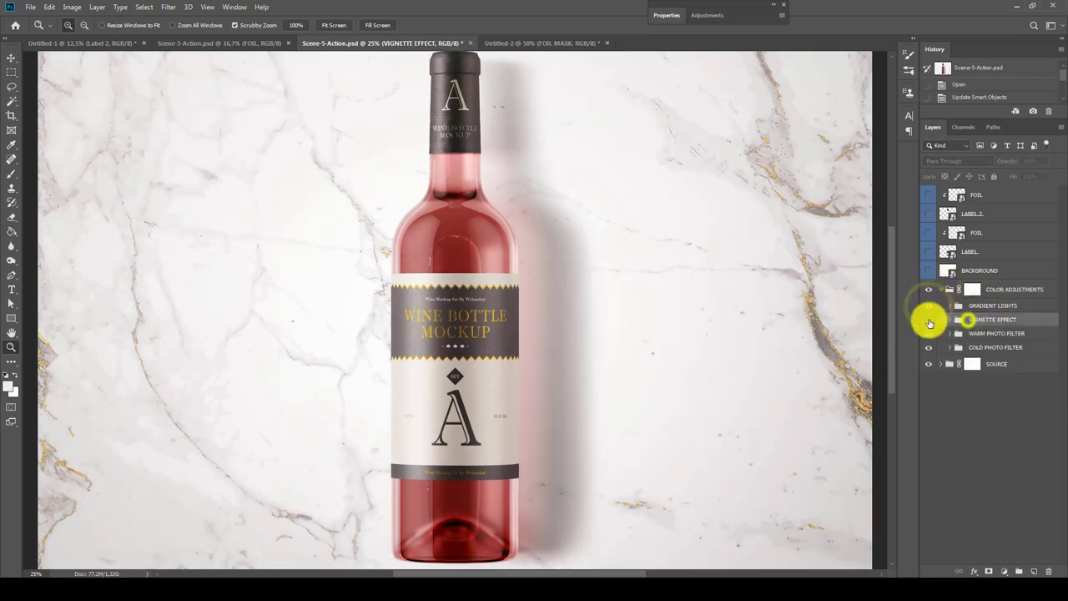
pyautogui.click(928, 320)
pyautogui.click(928, 319)
pyautogui.click(968, 333)
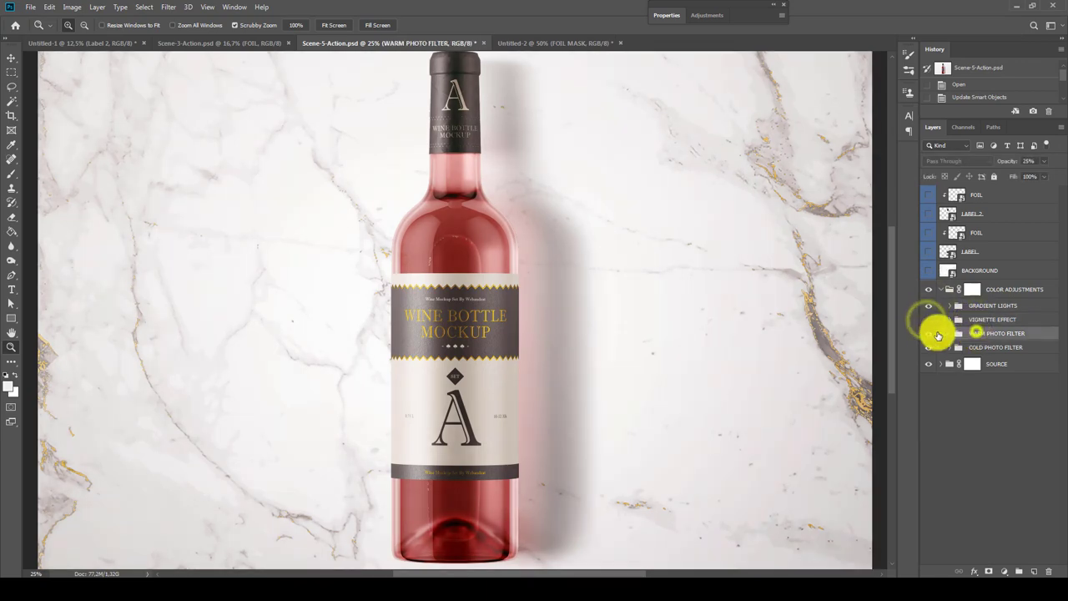
pyautogui.click(926, 337)
pyautogui.click(974, 347)
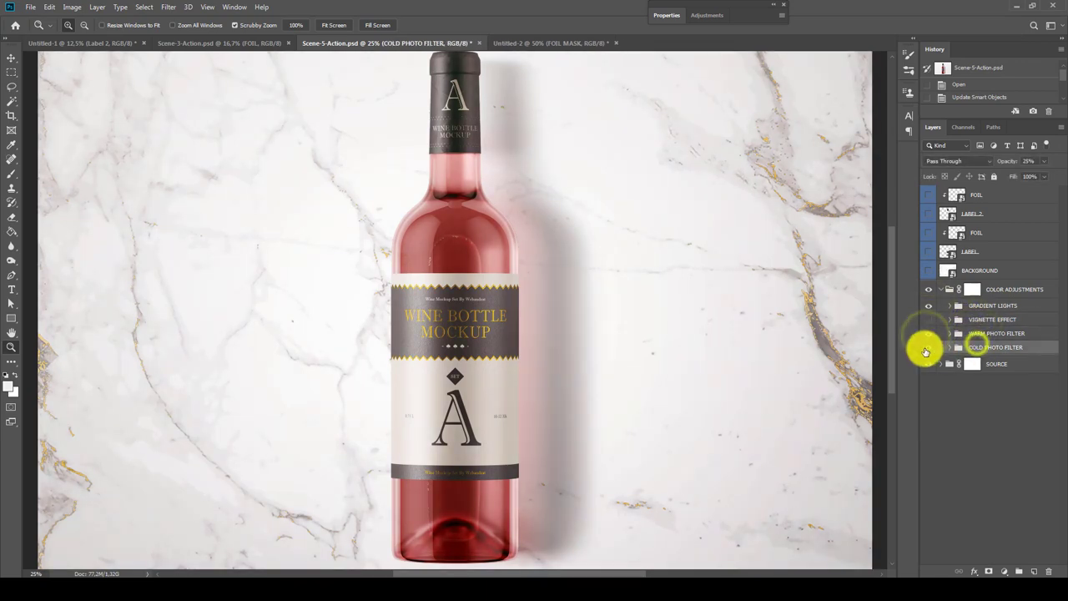
pyautogui.click(929, 347)
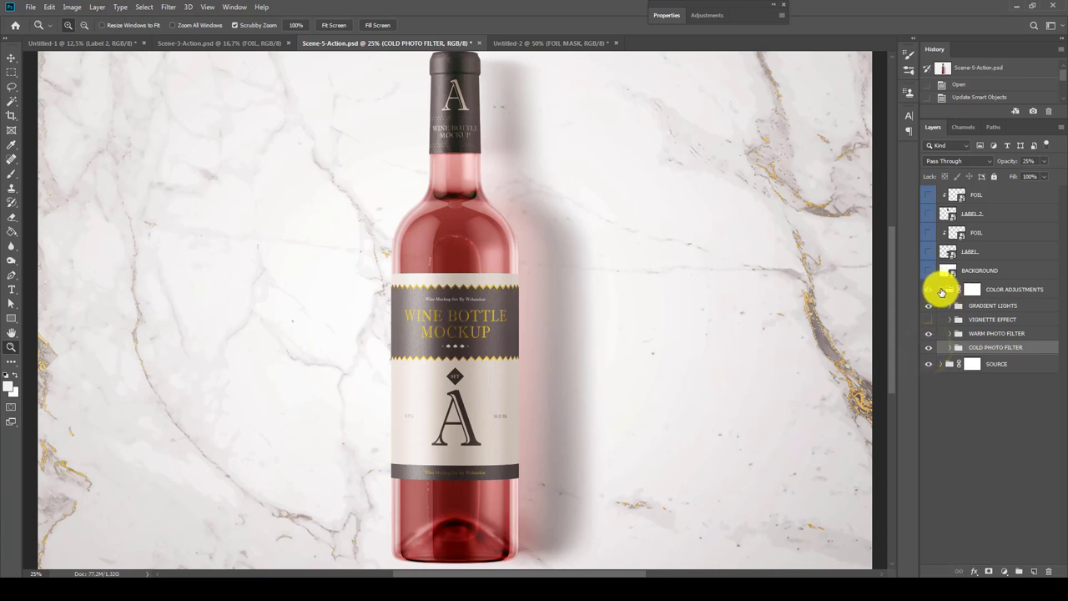
pyautogui.click(940, 289)
# - Expand SOURCE, preview the FOIL and LABELS layers, and expand LABELS > MAIN LABEL
pyautogui.click(1003, 312)
pyautogui.click(941, 308)
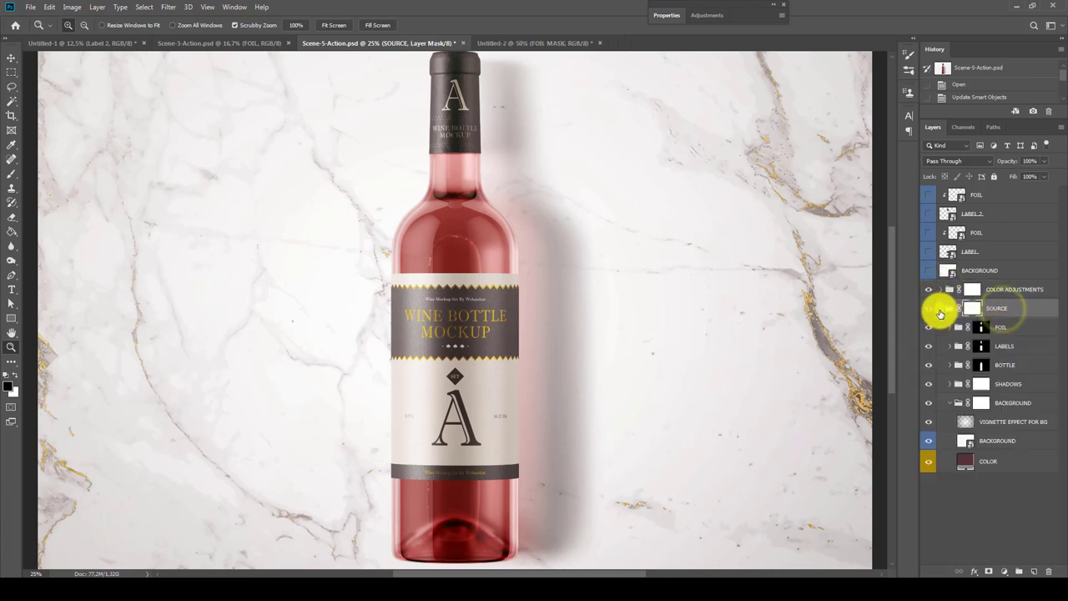
pyautogui.click(1003, 327)
pyautogui.click(928, 327)
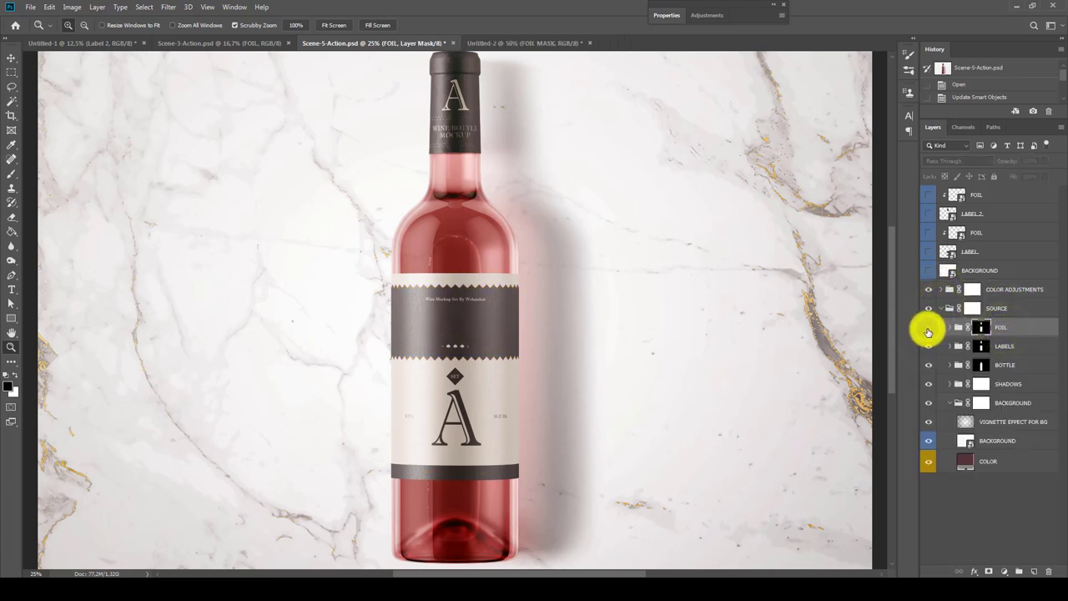
pyautogui.click(928, 328)
pyautogui.click(1004, 346)
pyautogui.click(928, 346)
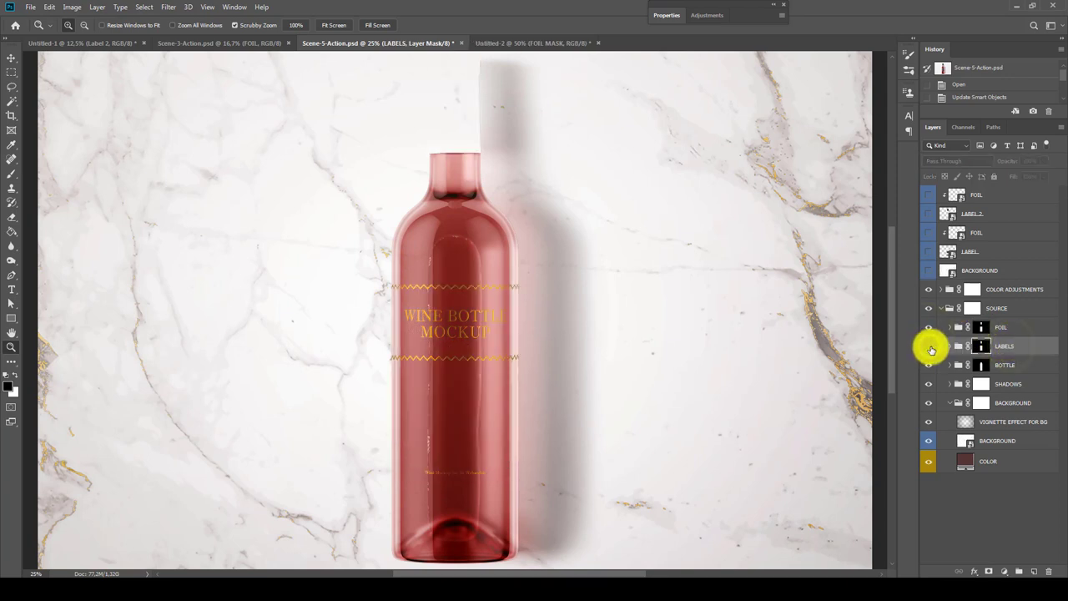
pyautogui.click(929, 347)
pyautogui.click(950, 346)
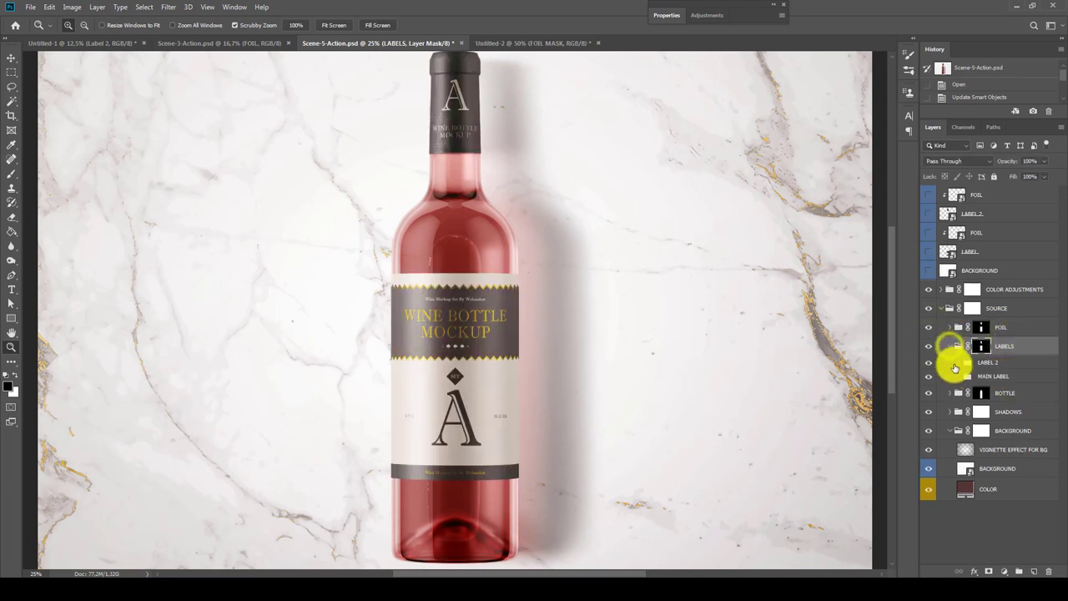
pyautogui.click(957, 376)
pyautogui.click(959, 376)
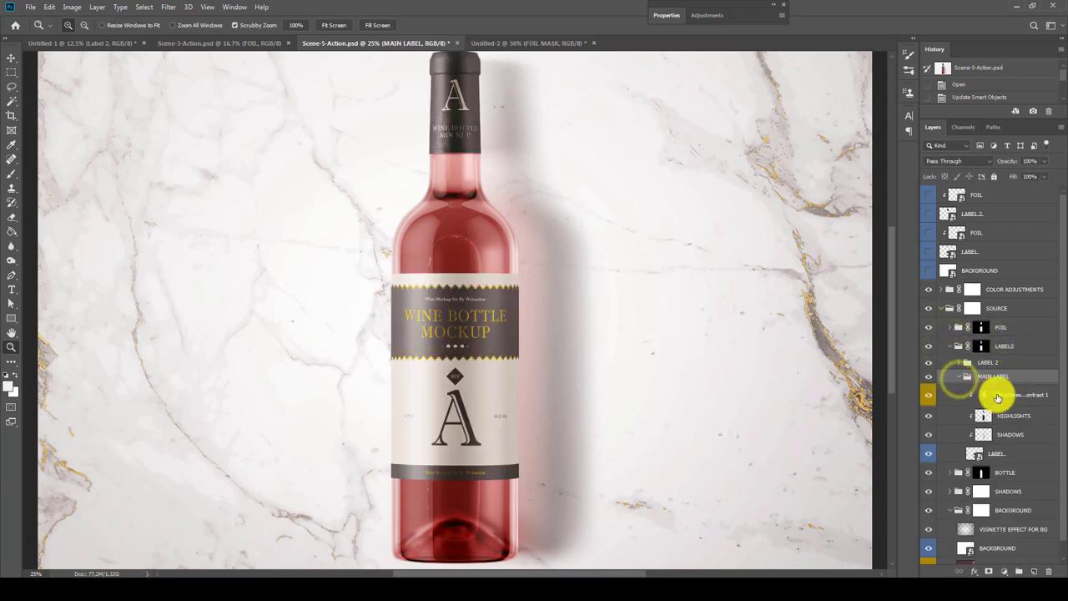
# - Set the main label's Brightness/Contrast adjustment to Brightness 30 and Contrast -11
pyautogui.click(973, 394)
pyautogui.doubleClick(985, 396)
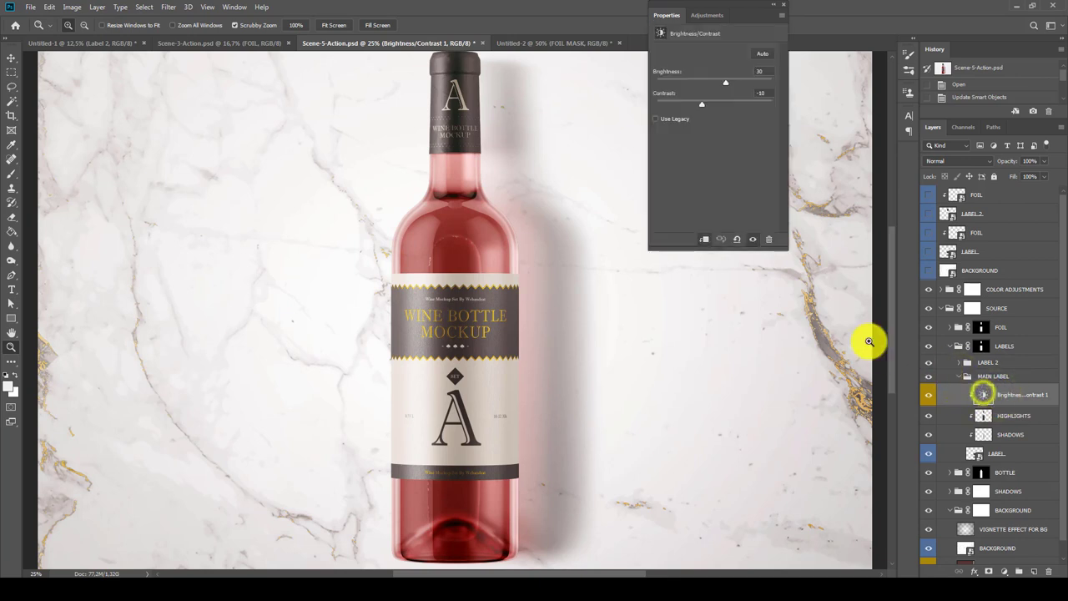
pyautogui.moveTo(703, 103)
pyautogui.mouseDown()
pyautogui.moveTo(729, 103)
pyautogui.moveTo(738, 82)
pyautogui.moveTo(718, 83)
pyautogui.mouseUp()
pyautogui.click(766, 71)
pyautogui.write('0')
pyautogui.click(766, 92)
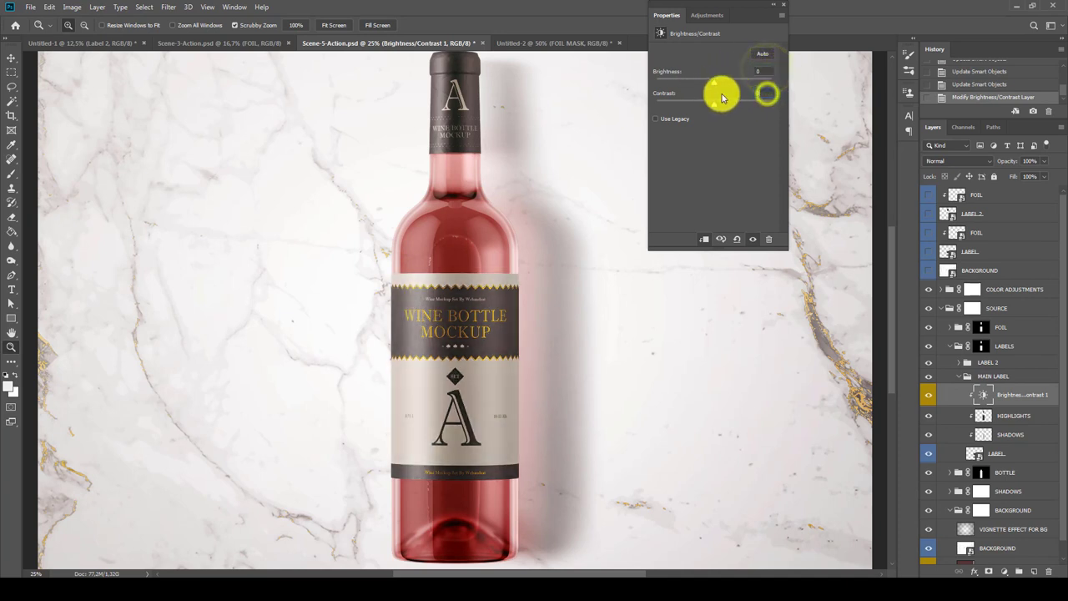
pyautogui.write('0')
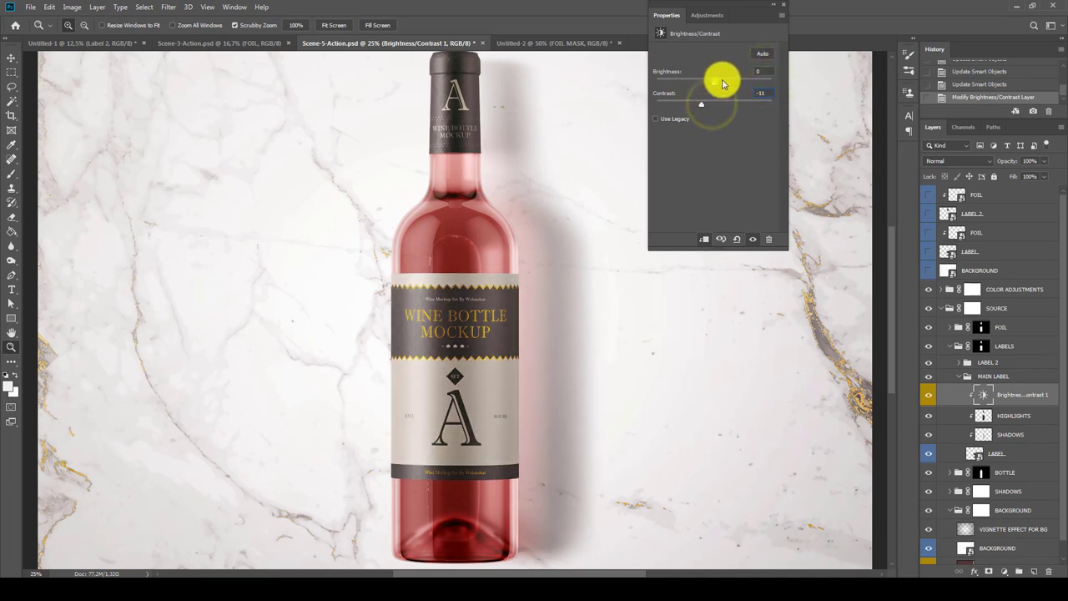
pyautogui.click(723, 80)
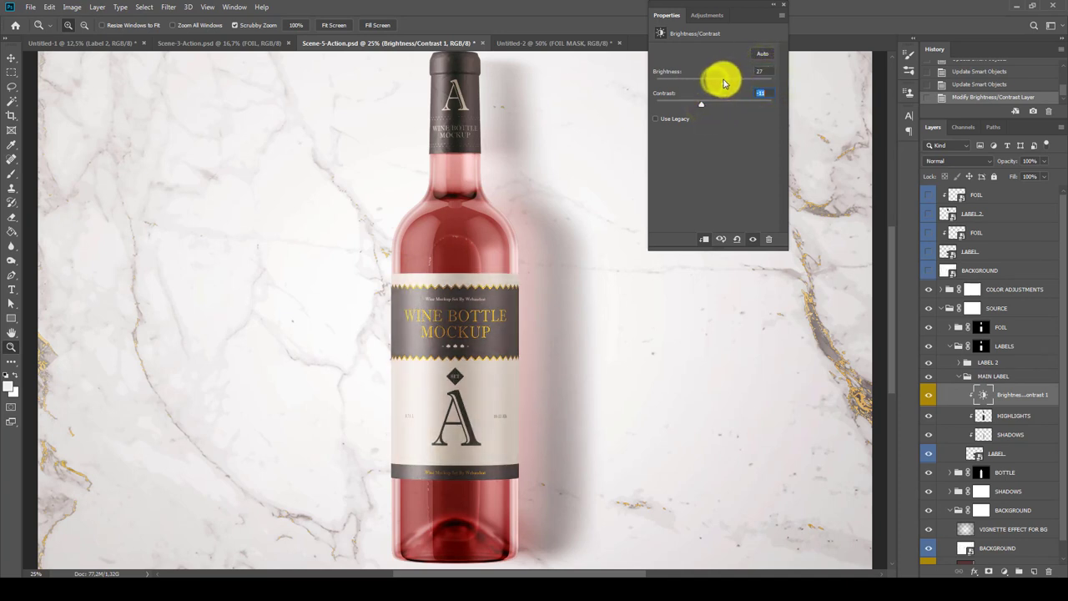
pyautogui.doubleClick(756, 12)
# - Set the main label's HIGHLIGHTS layer to Screen at full opacity and collapse MAIN LABEL and LABELS
pyautogui.click(1039, 418)
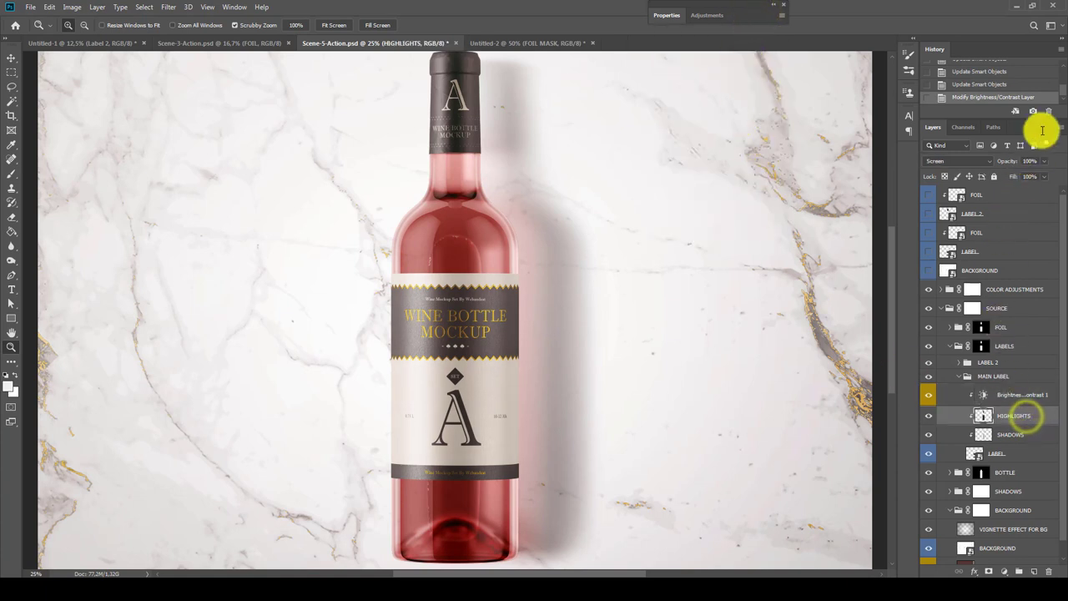
pyautogui.hotkey('alt', 'shift', 's')
pyautogui.moveTo(1038, 176); pyautogui.dragTo(1054, 171)
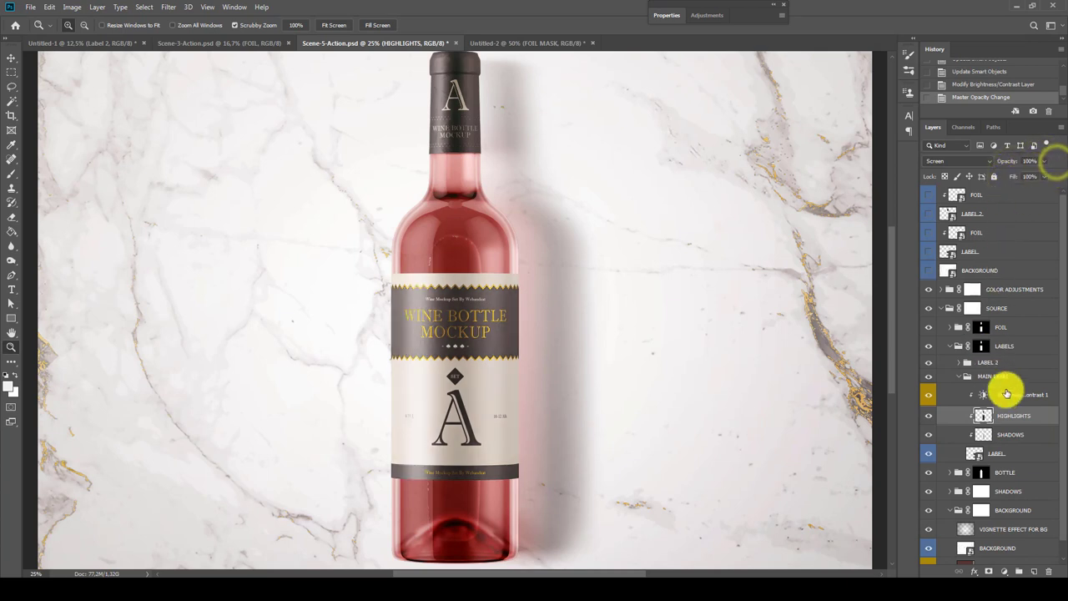
pyautogui.click(1001, 376)
pyautogui.click(968, 376)
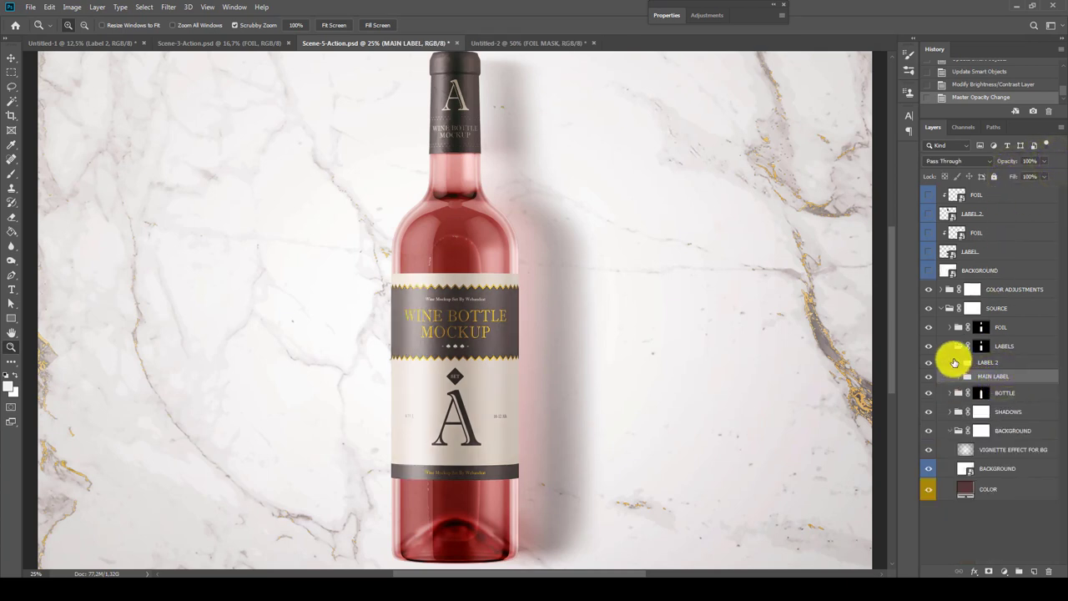
pyautogui.click(950, 346)
pyautogui.click(1005, 365)
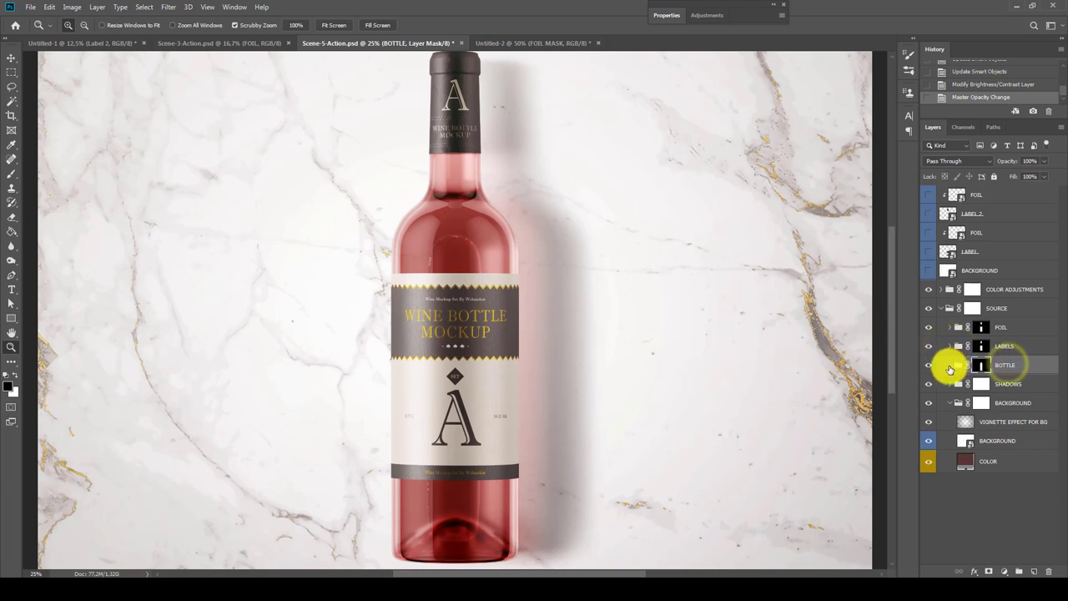
# - Expand the BOTTLE group and toggle the MORE SHADOWS|HIGHLIGHTS layer off and on to compare
pyautogui.click(951, 367)
pyautogui.click(982, 381)
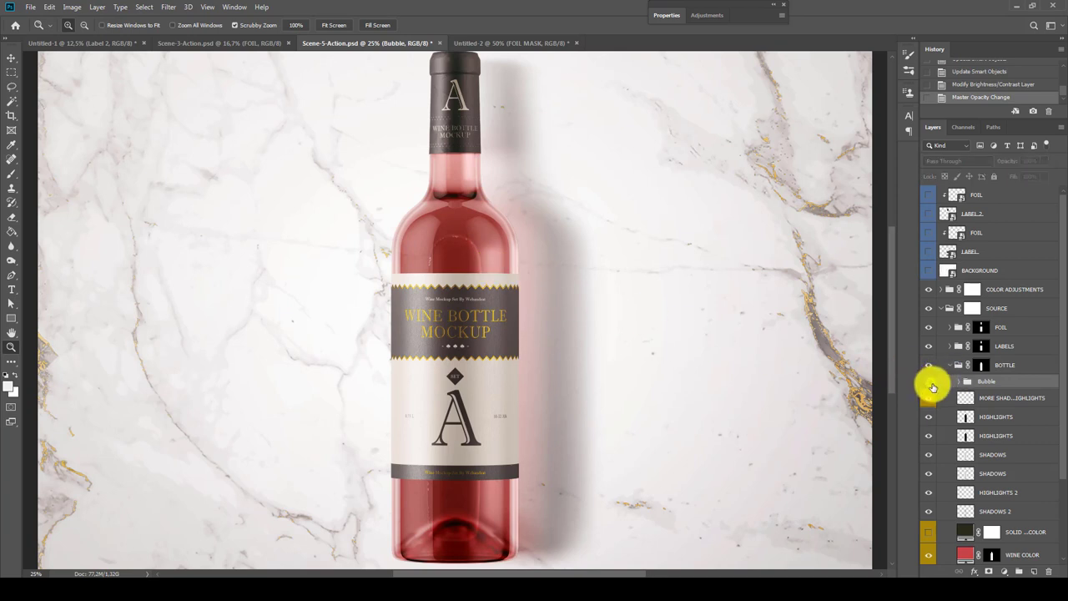
pyautogui.click(1010, 398)
pyautogui.click(928, 398)
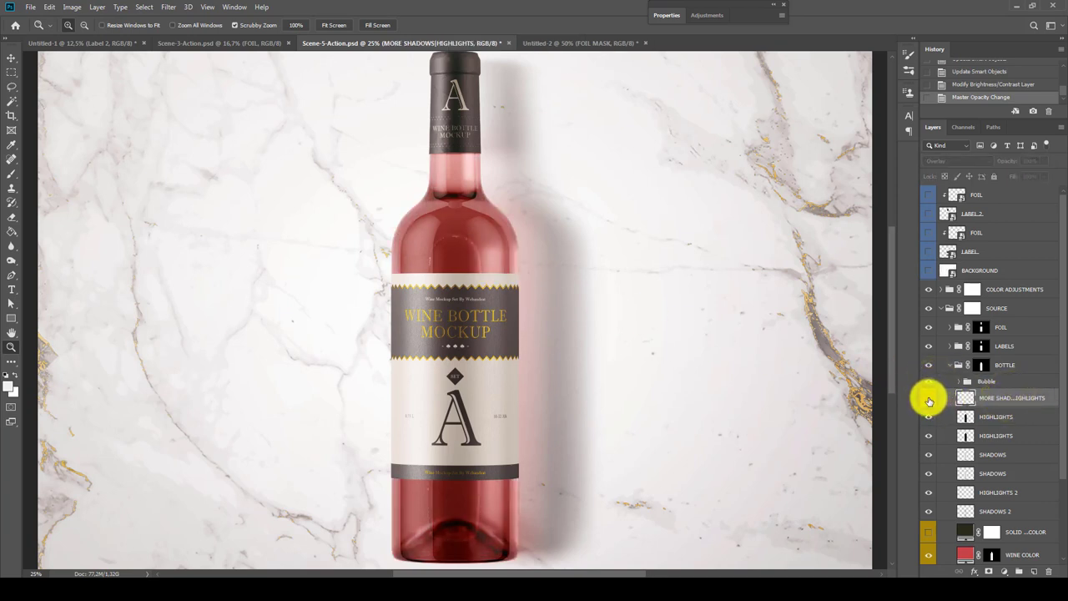
pyautogui.click(929, 398)
pyautogui.click(929, 398)
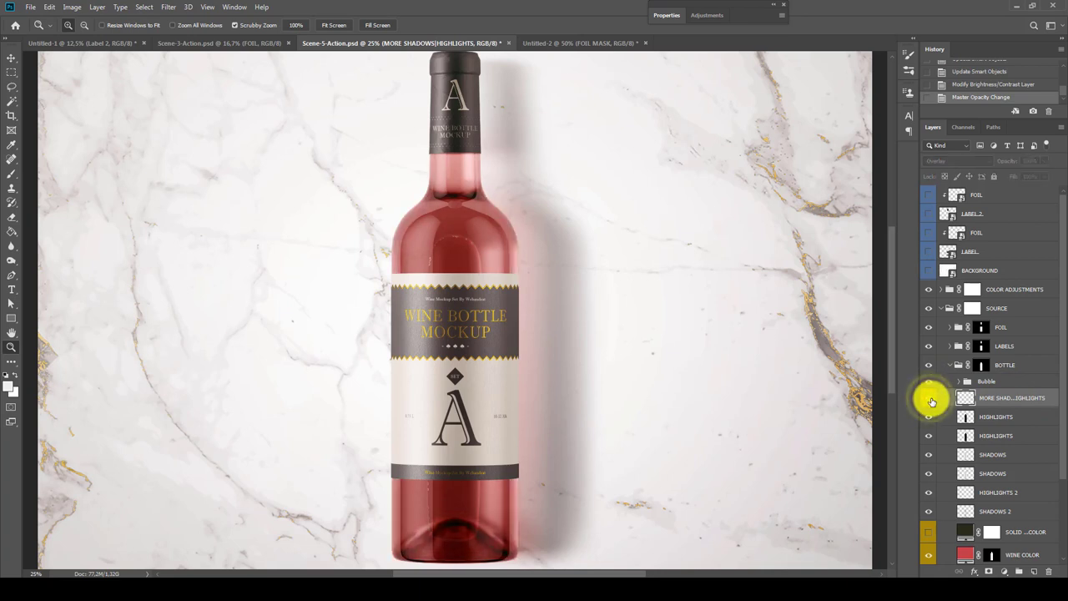
pyautogui.click(930, 400)
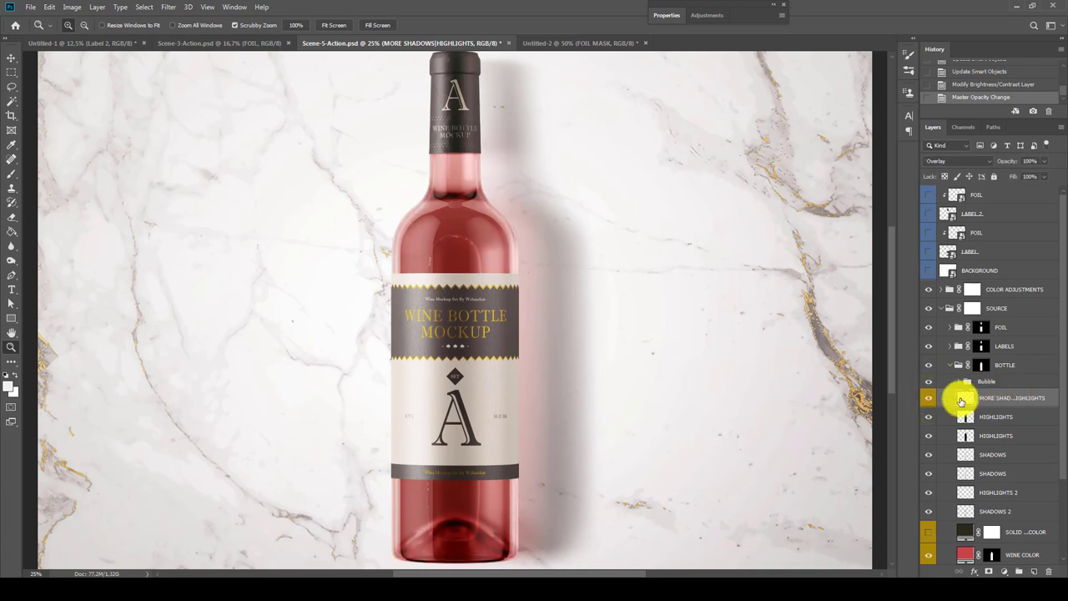
# - Invert the MORE SHADOWS|HIGHLIGHTS layer and toggle its visibility to compare the result
pyautogui.click(51, 7)
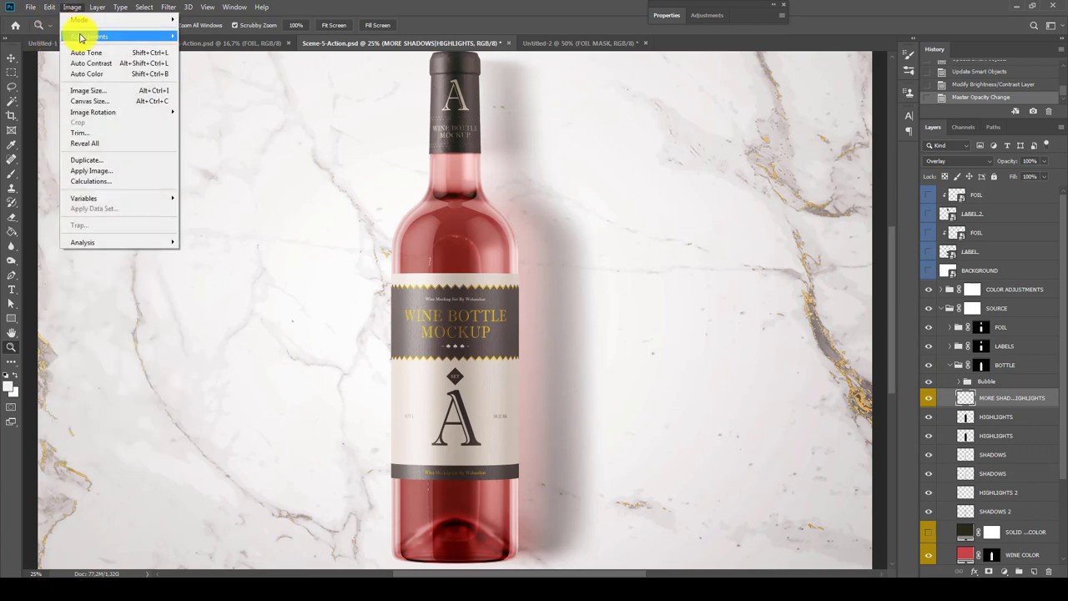
pyautogui.moveTo(90, 37)
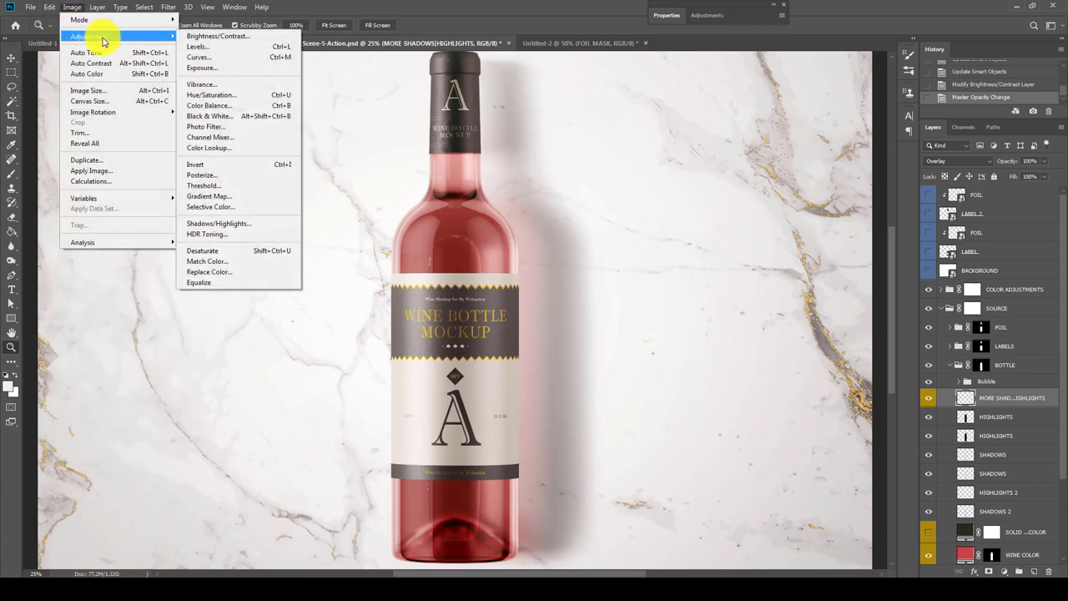
pyautogui.click(240, 167)
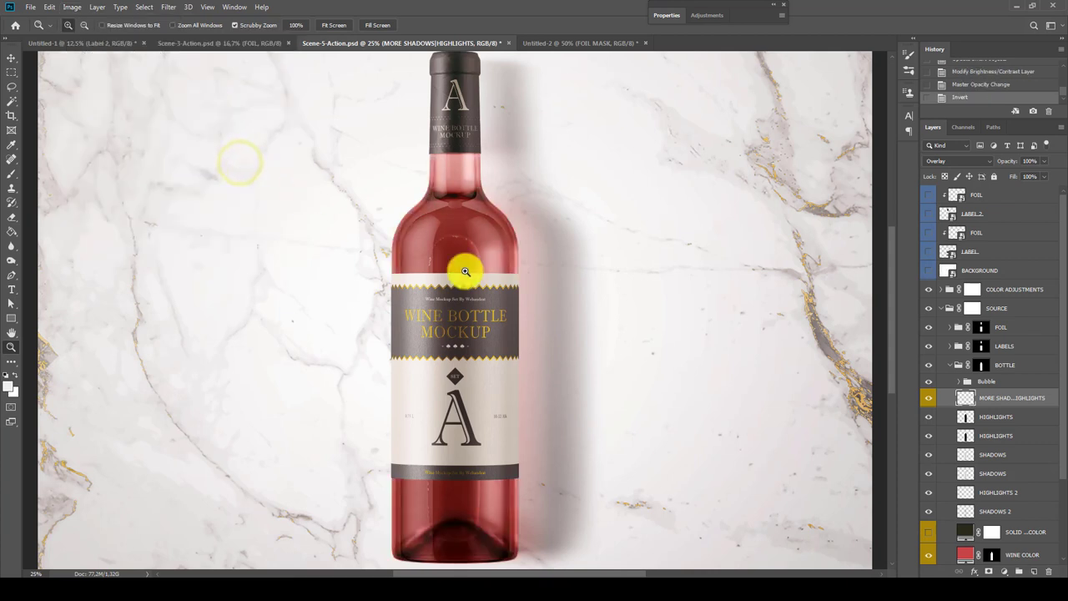
pyautogui.click(929, 400)
pyautogui.click(929, 400)
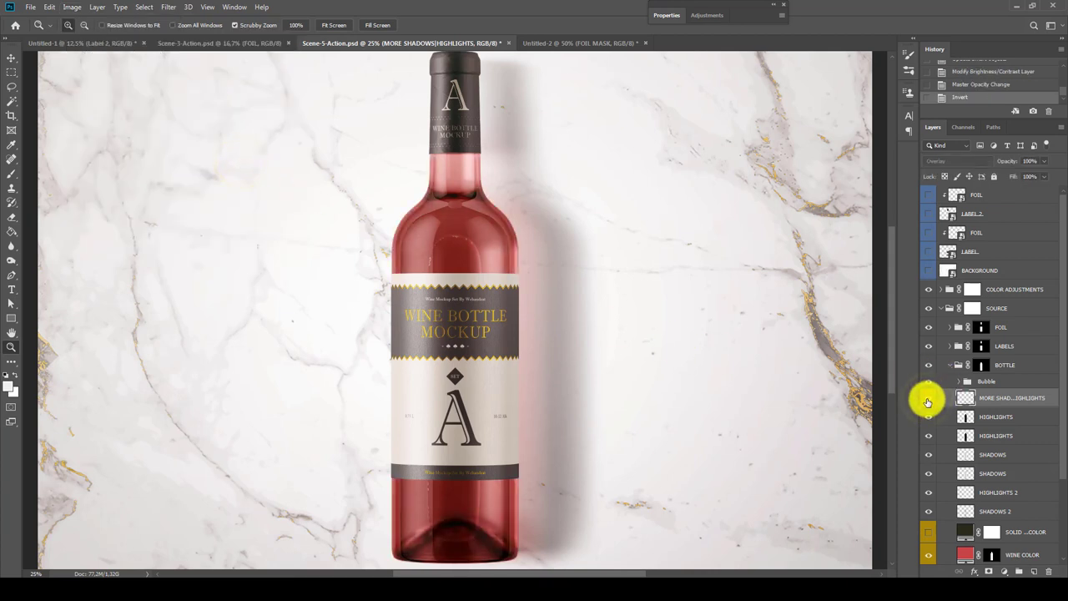
pyautogui.click(929, 399)
pyautogui.click(929, 400)
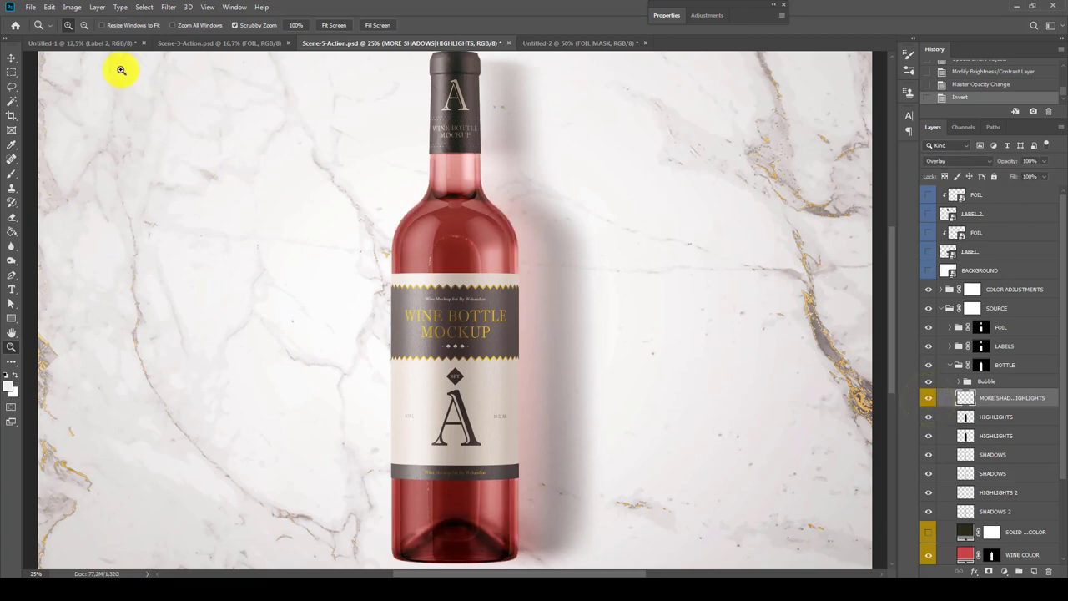
# - Invert the shading layer back to its original tones and return its opacity to 100%
pyautogui.click(74, 10)
pyautogui.moveTo(90, 36)
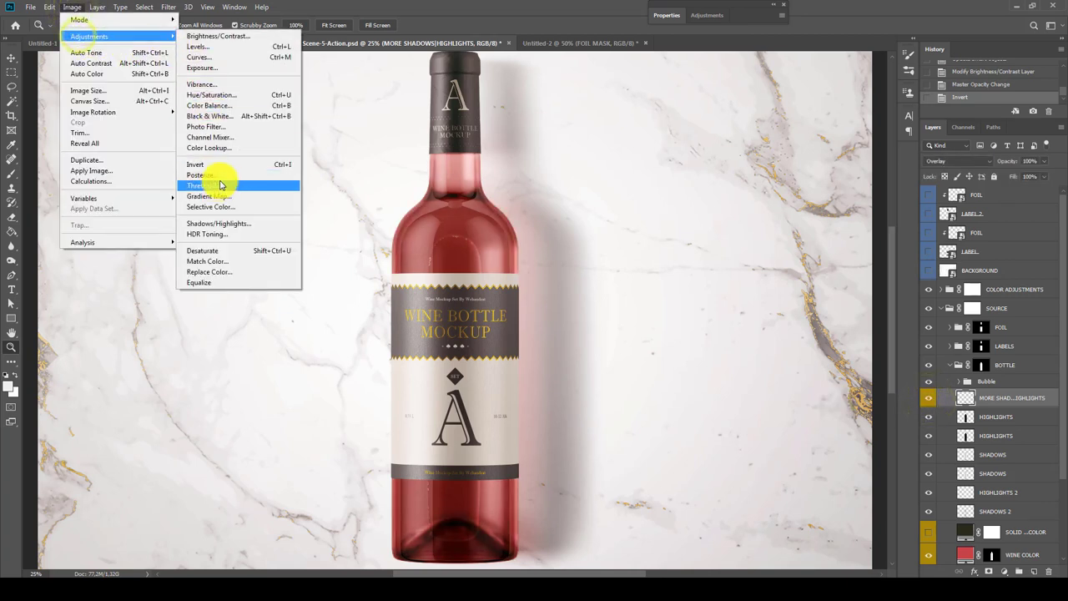
pyautogui.click(219, 166)
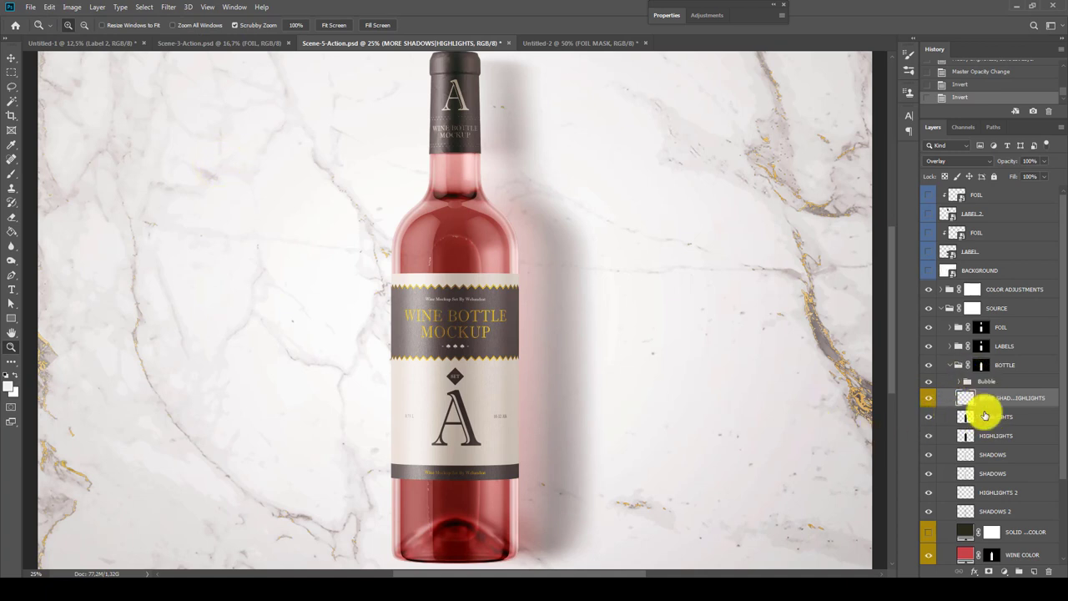
pyautogui.scroll(-3, 1064, 405)
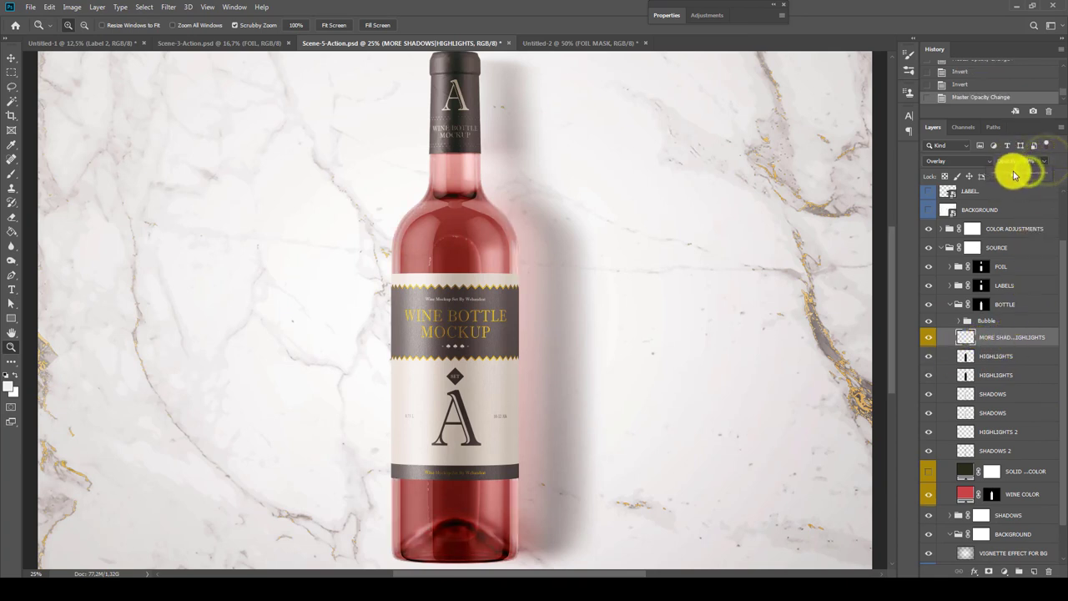
pyautogui.moveTo(1016, 175); pyautogui.dragTo(1013, 170)
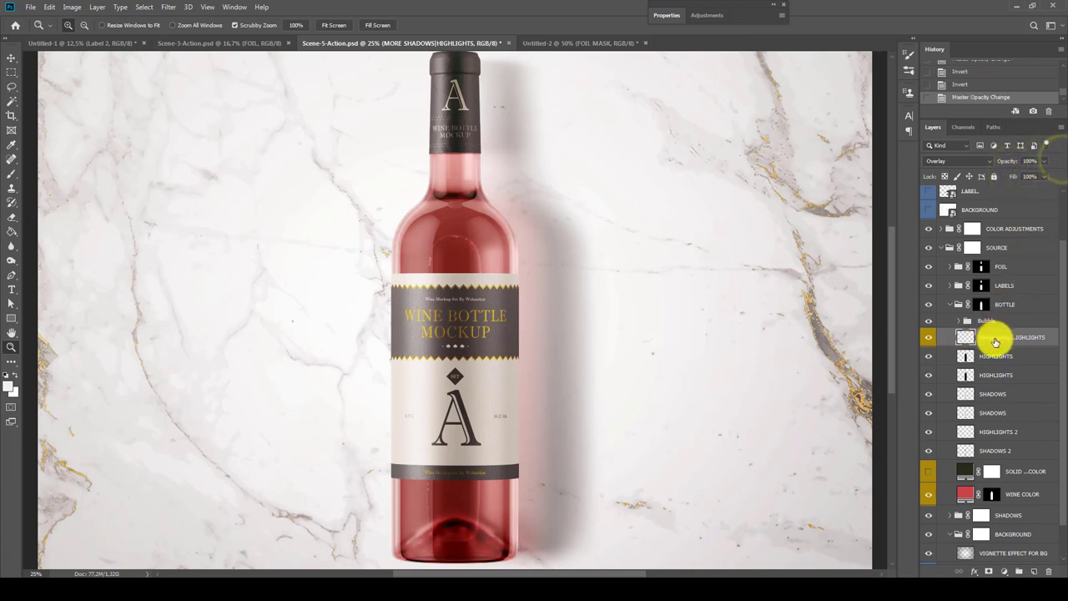
pyautogui.click(985, 471)
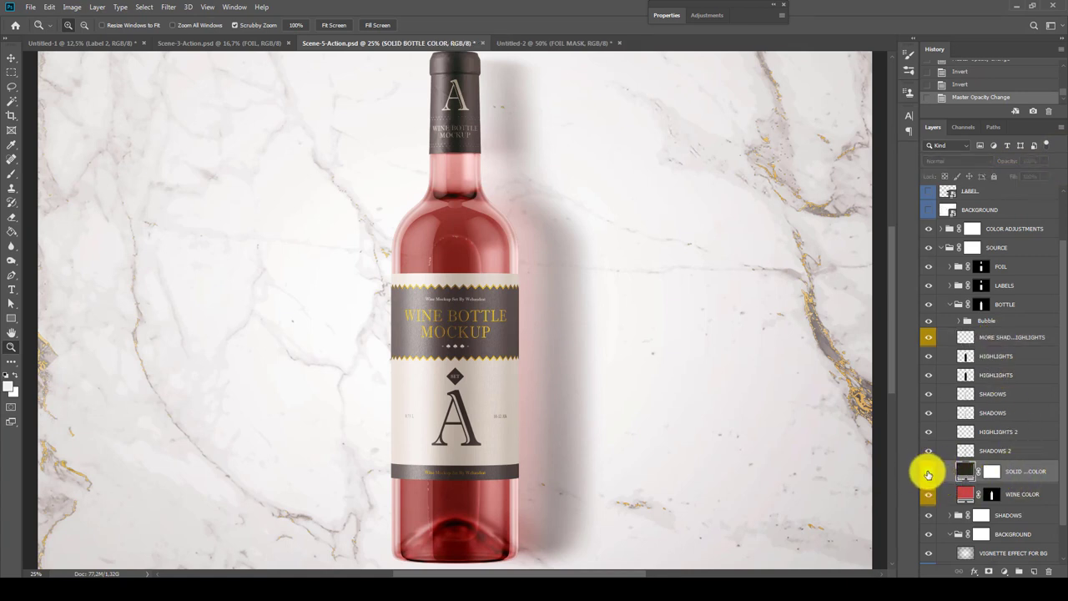
# - Enable the SOLID BOTTLE COLOR layer for dark green-black glass, then select the Bubble group
pyautogui.click(928, 472)
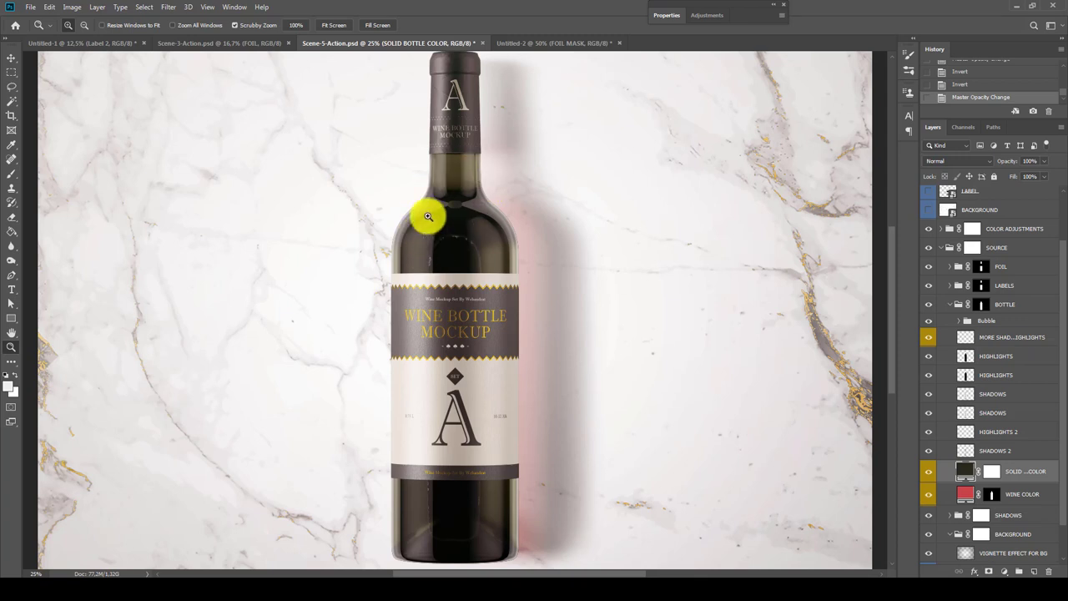
pyautogui.scroll(-2, 1063, 368)
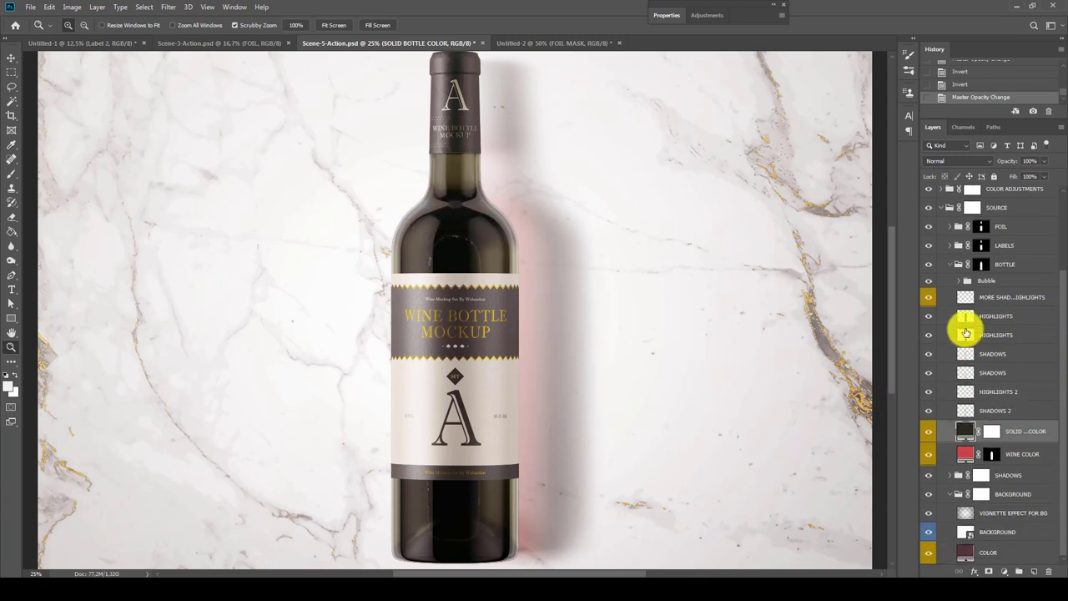
pyautogui.click(985, 282)
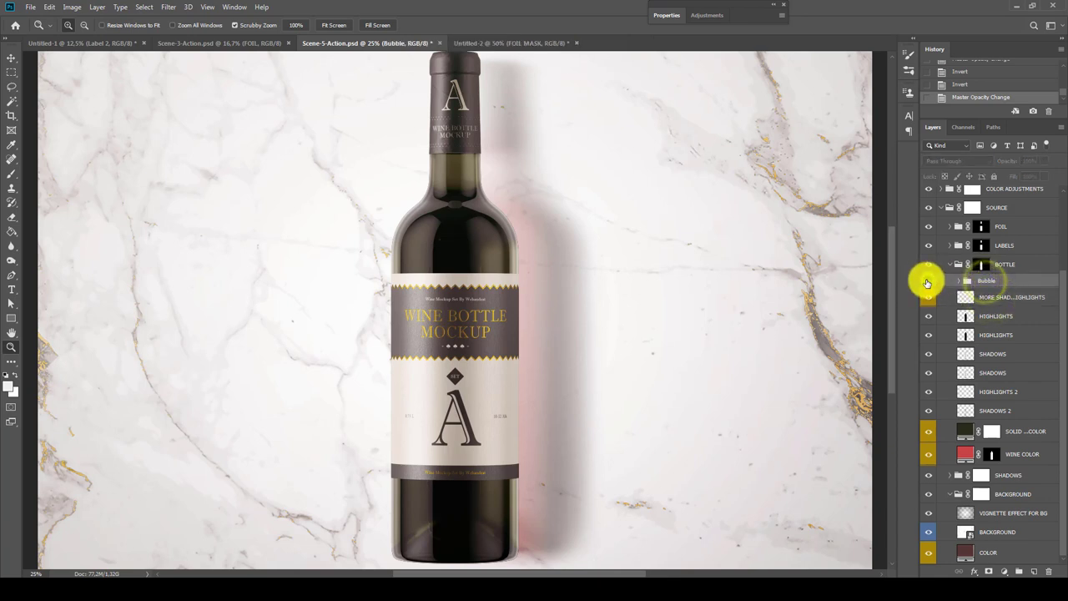
pyautogui.moveTo(926, 290); pyautogui.dragTo(925, 320)
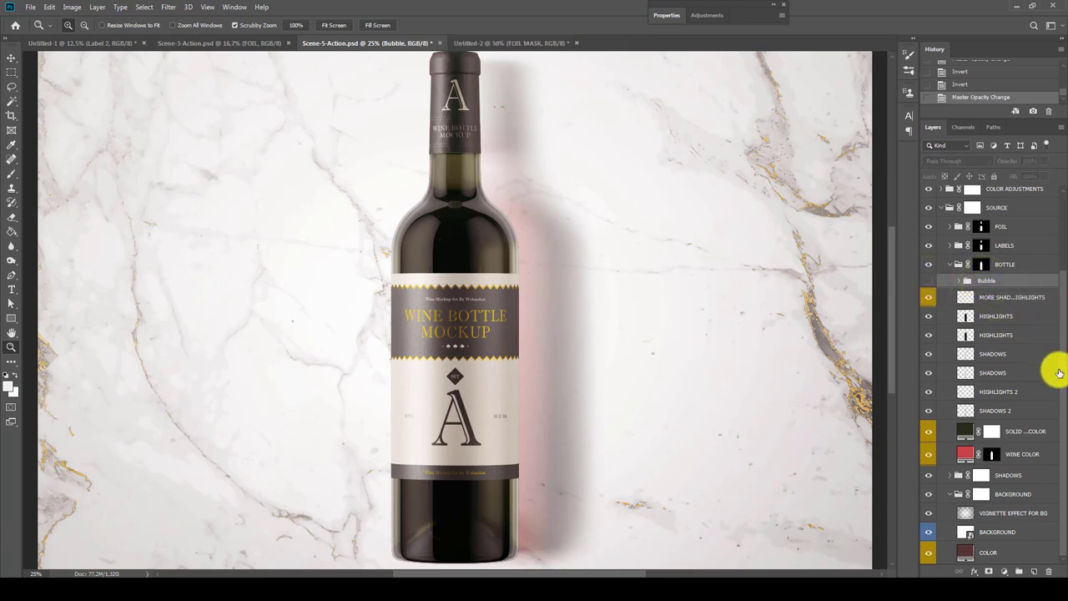
# - Set the SHADOWS group's COLOR fill to dark green #12290c
pyautogui.scroll(3, 951, 498)
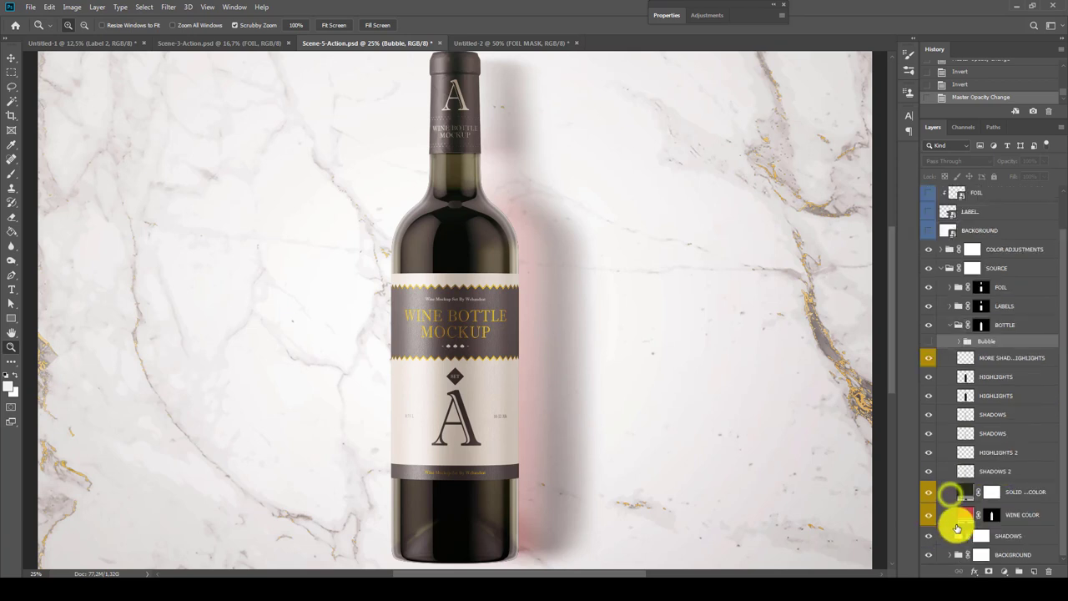
pyautogui.click(950, 537)
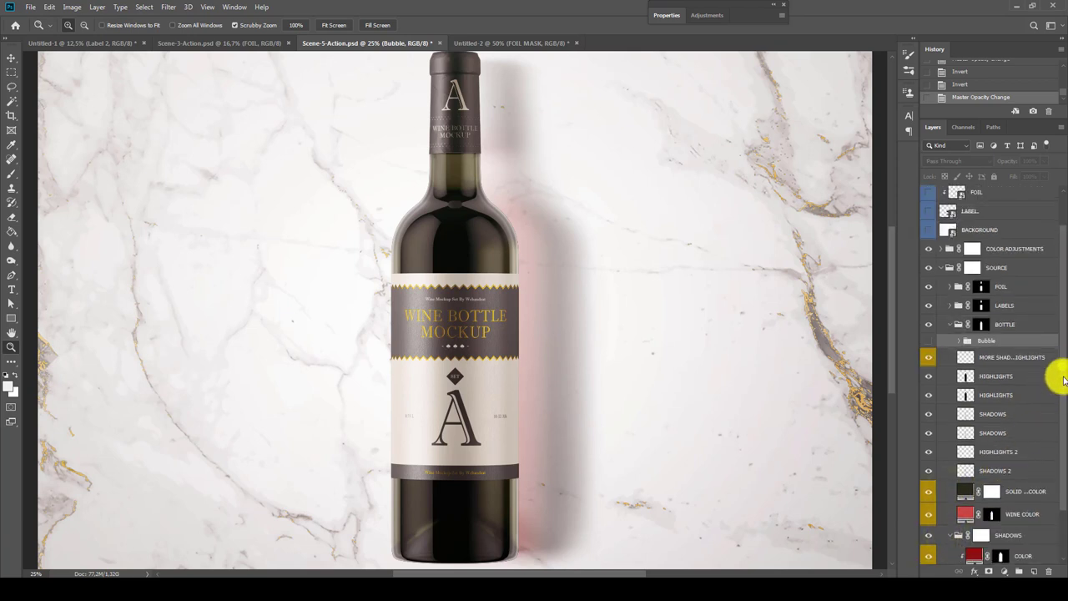
pyautogui.scroll(-3, 1057, 370)
pyautogui.doubleClick(973, 495)
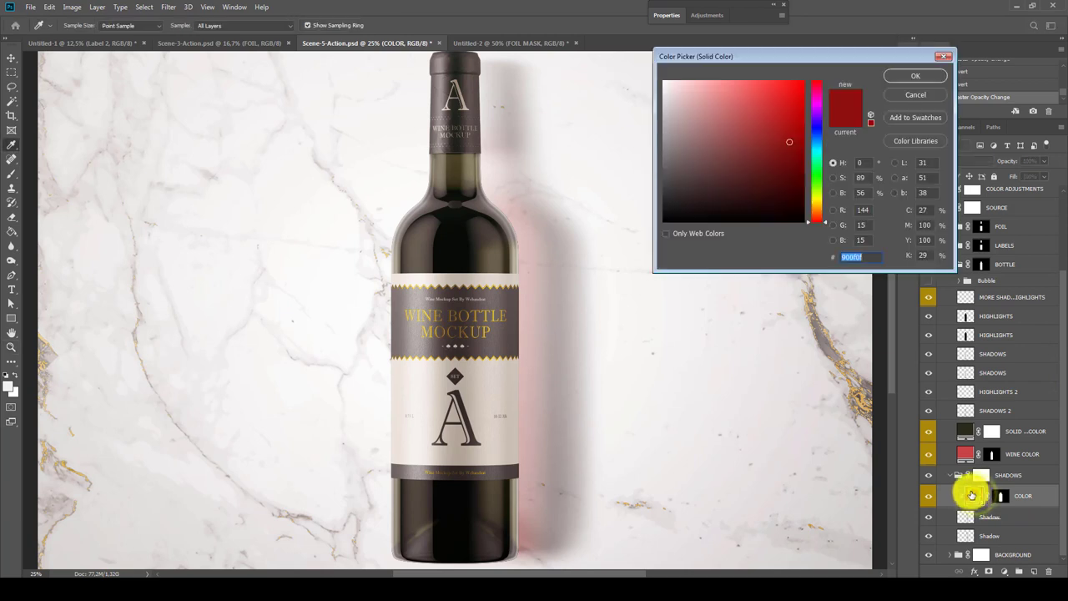
pyautogui.click(483, 241)
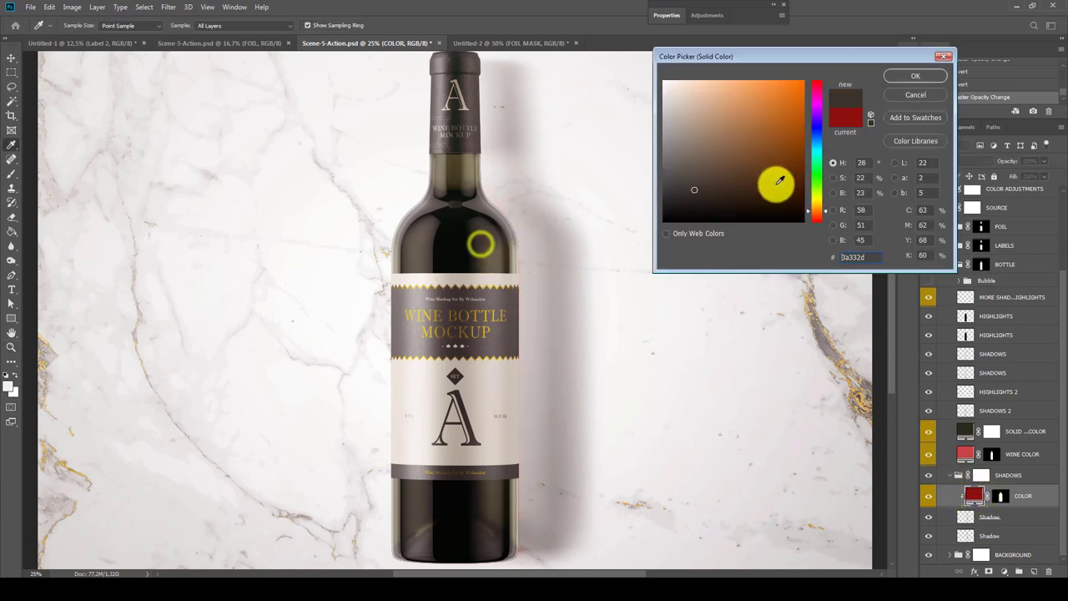
pyautogui.click(817, 179)
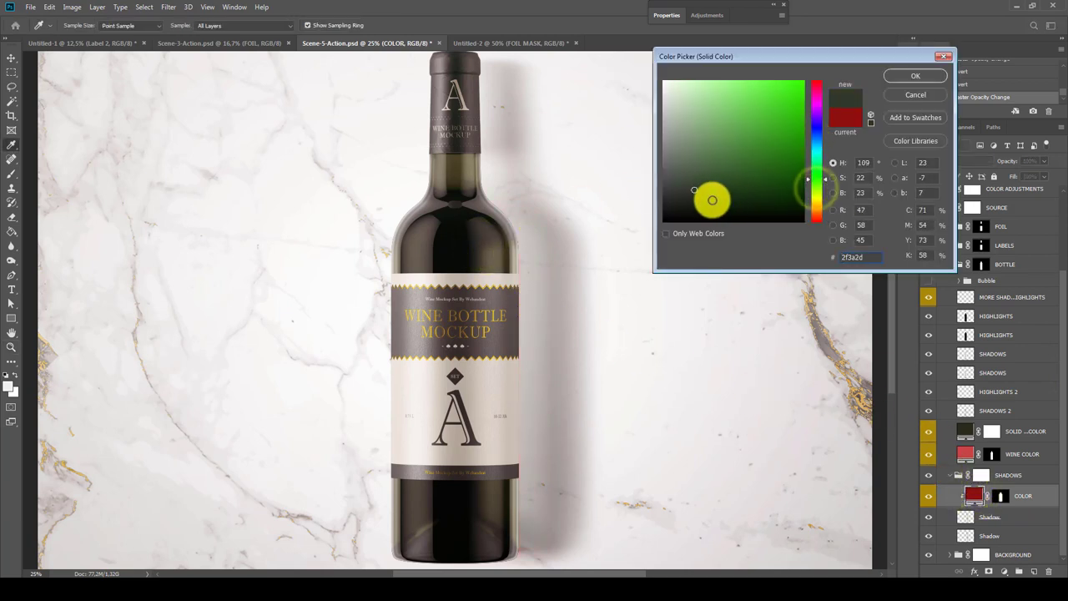
pyautogui.click(726, 202)
pyautogui.moveTo(733, 201)
pyautogui.mouseDown()
pyautogui.moveTo(752, 186)
pyautogui.moveTo(765, 200)
pyautogui.mouseUp()
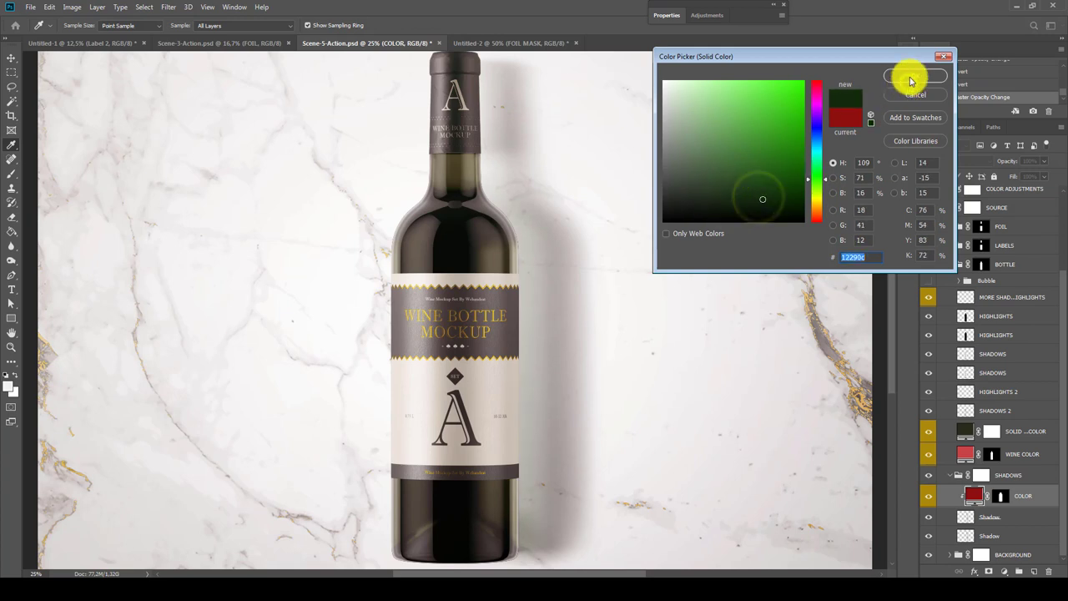
pyautogui.click(912, 76)
pyautogui.press('z')
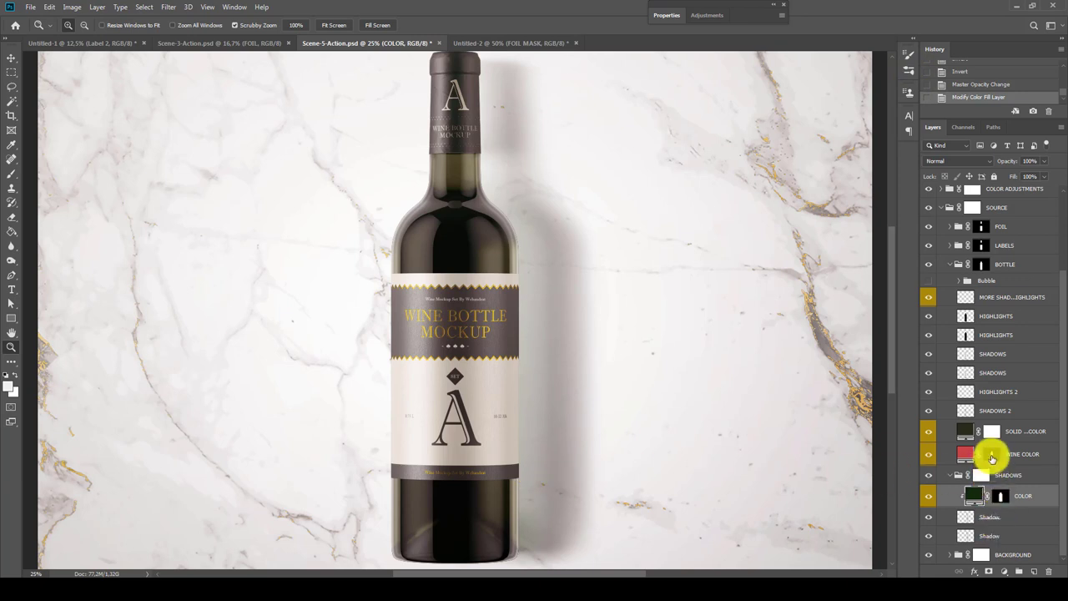
# - Duplicate the Shadow layer and set the copy to Multiply at 54% opacity
pyautogui.click(992, 518)
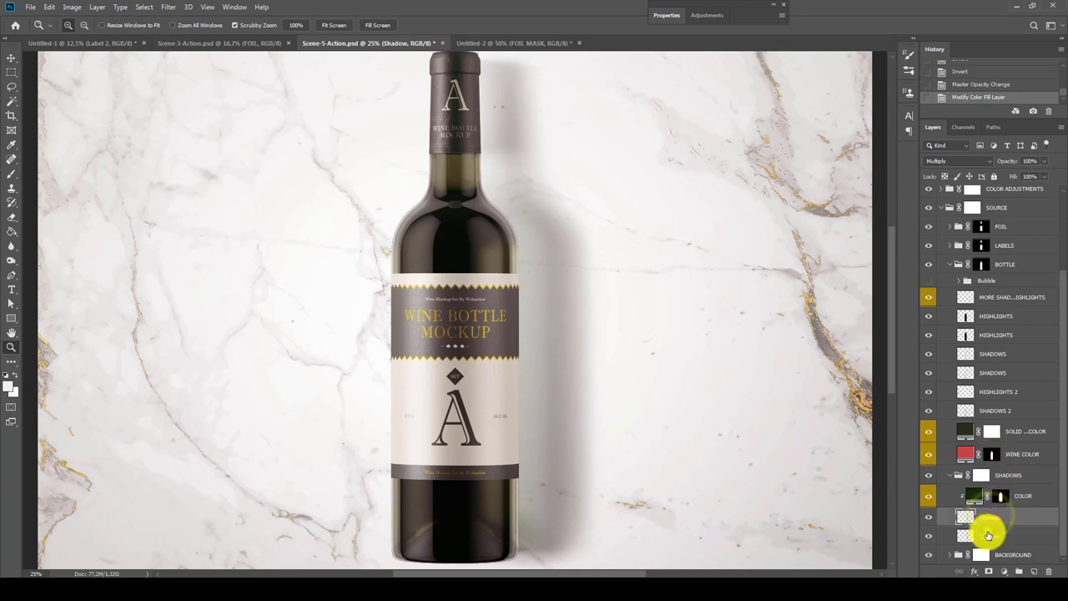
pyautogui.click(991, 535)
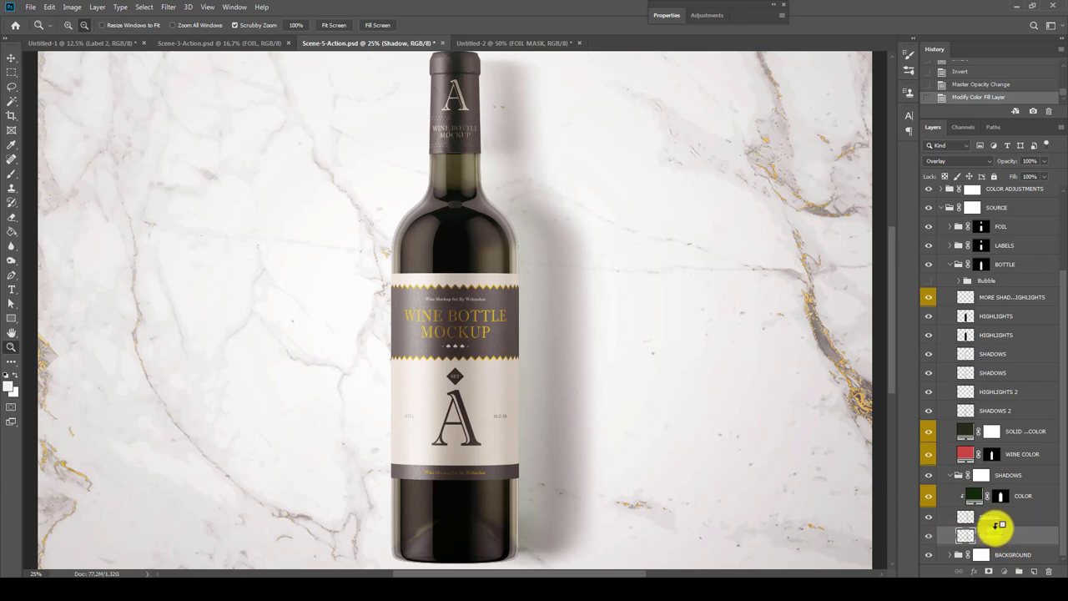
pyautogui.moveTo(998, 526); pyautogui.dragTo(993, 519)
pyautogui.click(976, 161)
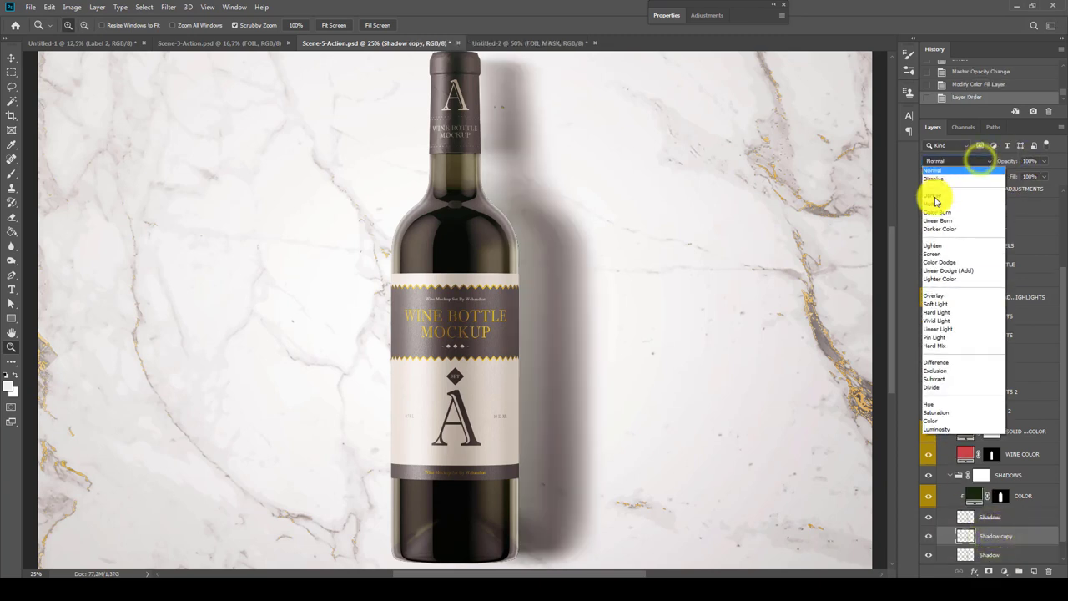
pyautogui.click(936, 203)
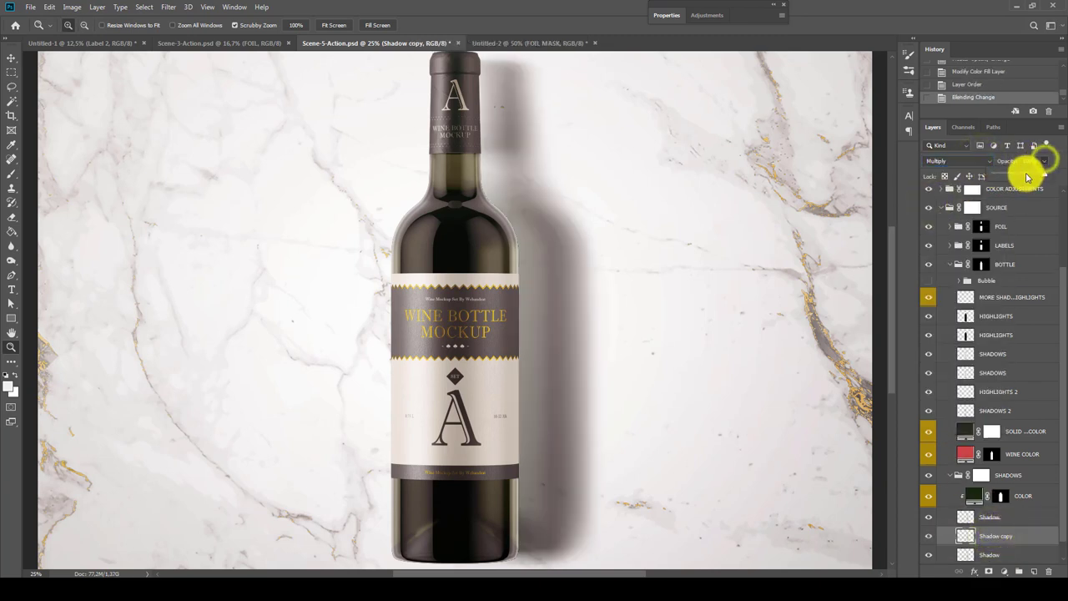
pyautogui.moveTo(1028, 177); pyautogui.dragTo(1025, 177)
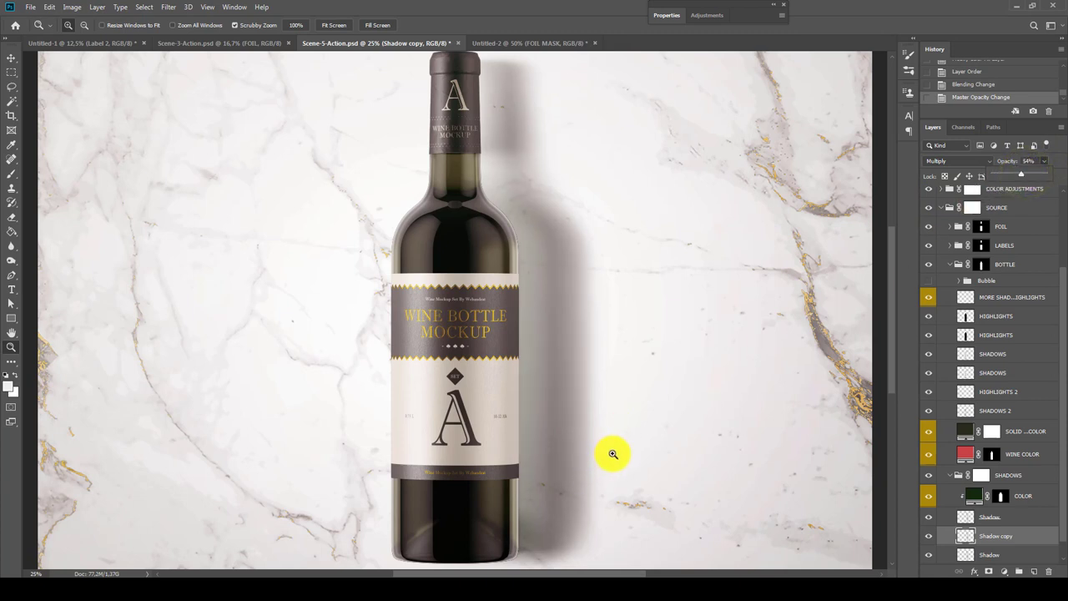
pyautogui.hotkey('ctrl', '-')
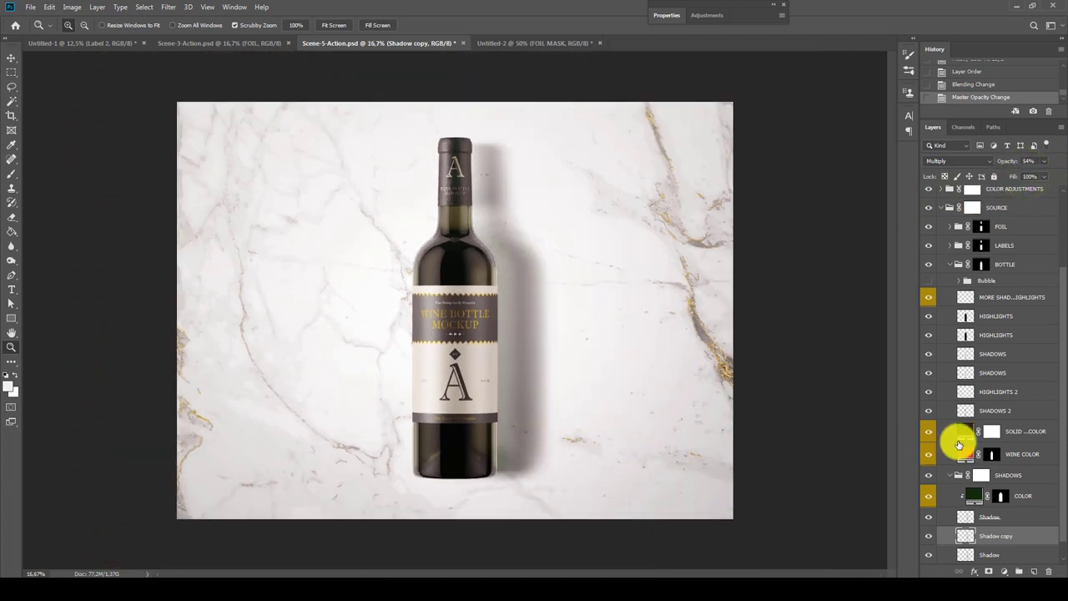
# - Hide the marble image and the background vignette inside the BACKGROUND group
pyautogui.click(950, 477)
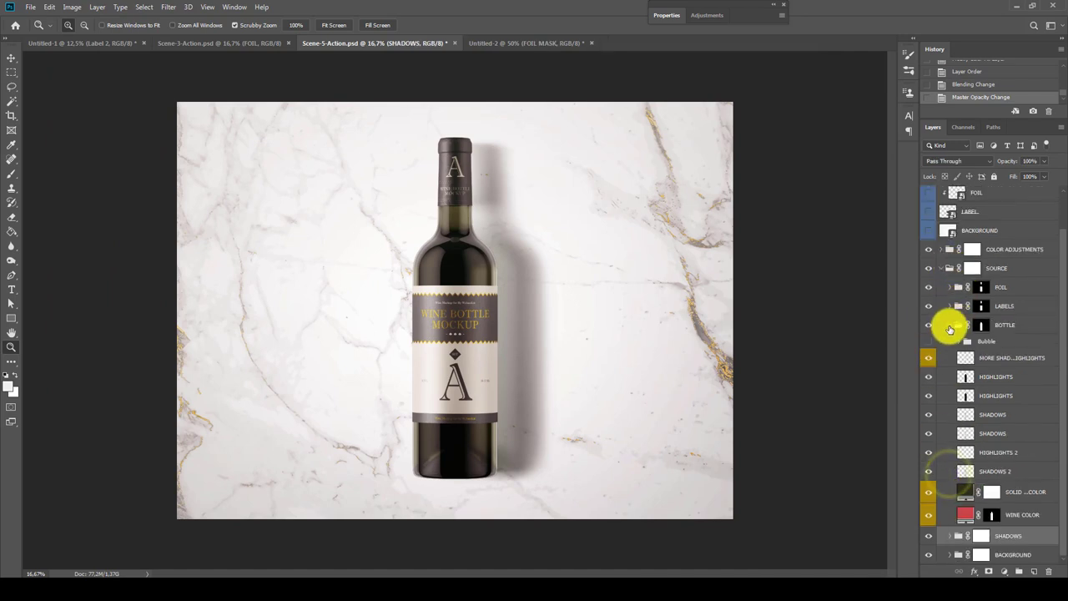
pyautogui.click(952, 324)
pyautogui.click(949, 404)
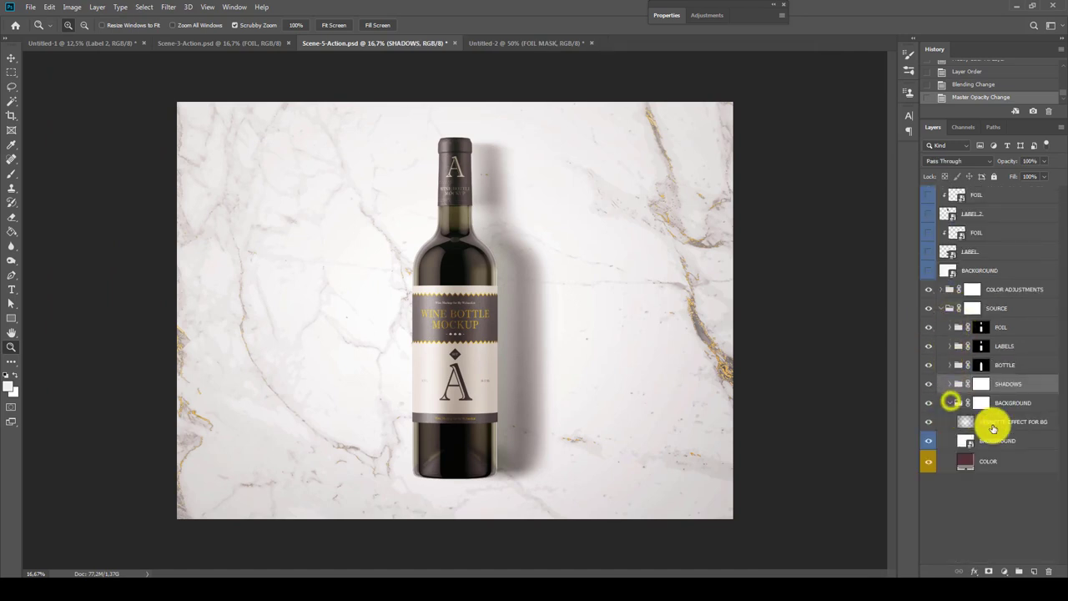
pyautogui.click(990, 431)
pyautogui.click(929, 441)
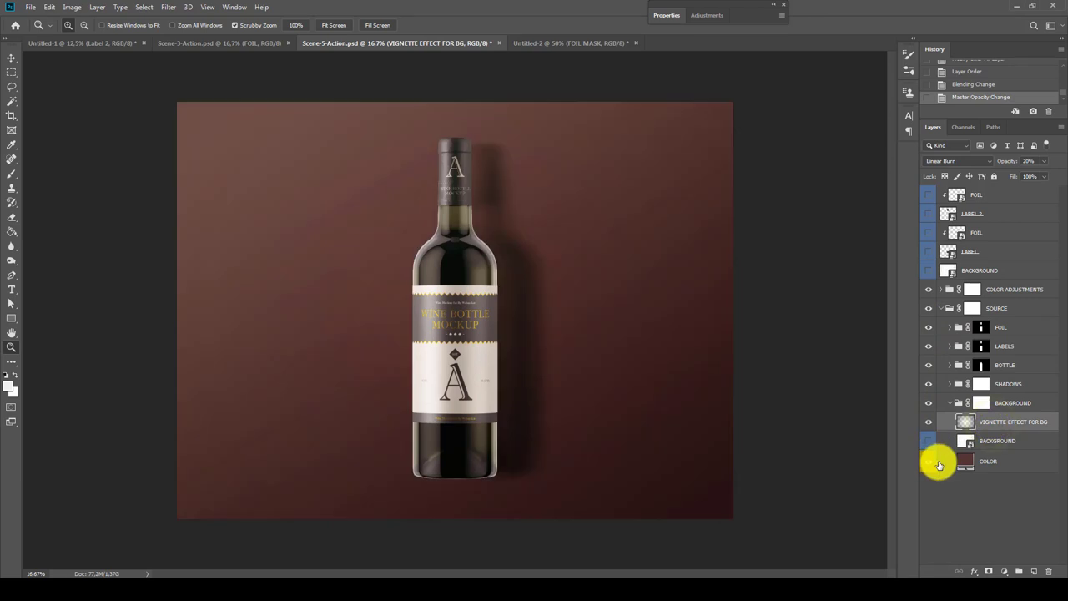
pyautogui.click(929, 423)
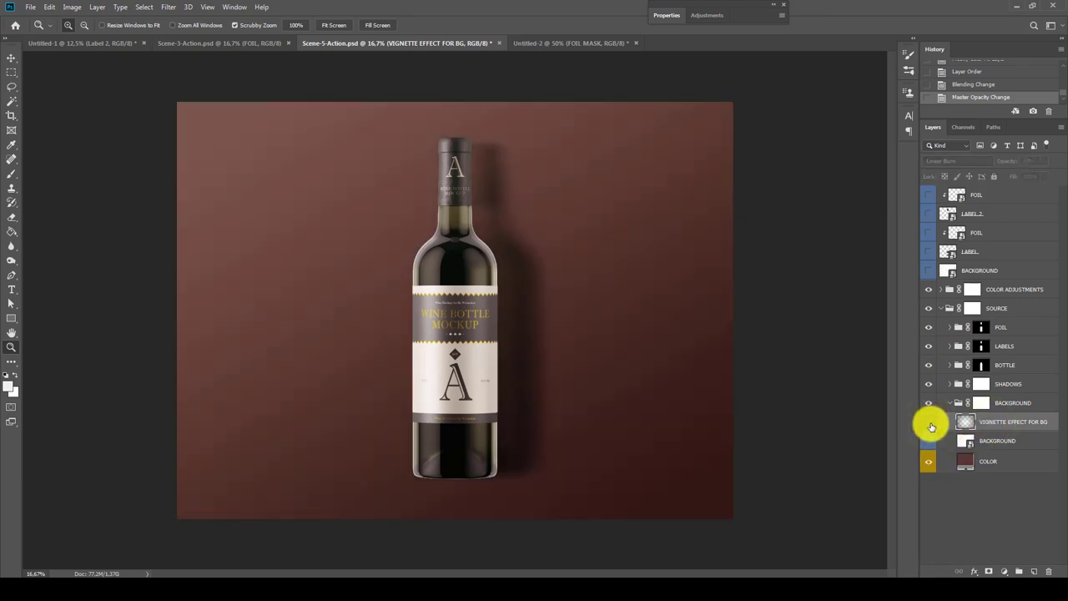
# - Turn off Gradient Lights and Vignette Effect inside the COLOR ADJUSTMENTS group
pyautogui.click(943, 290)
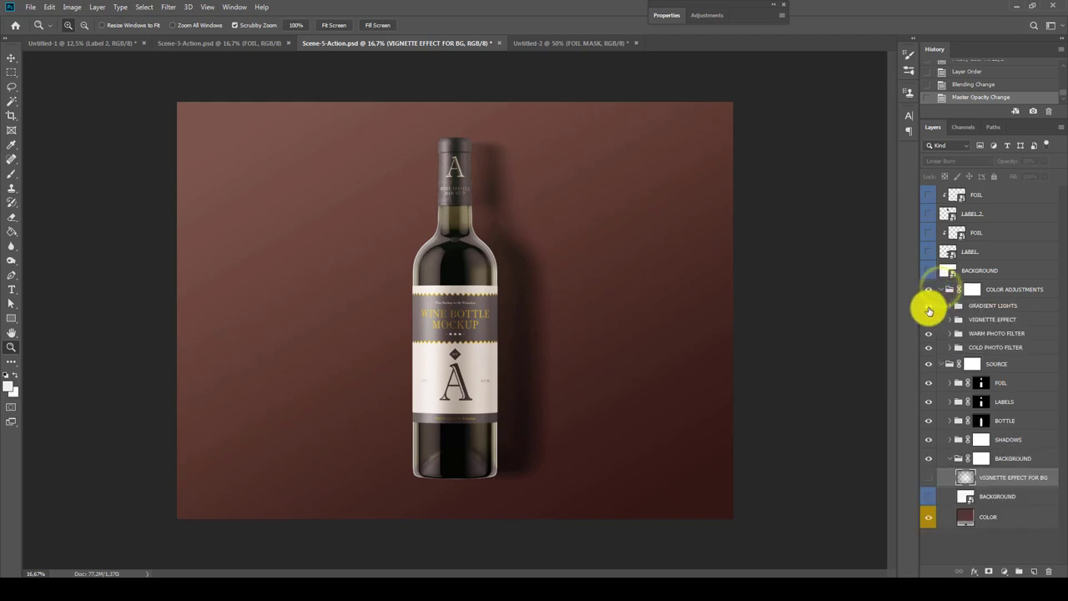
pyautogui.click(929, 307)
pyautogui.click(929, 320)
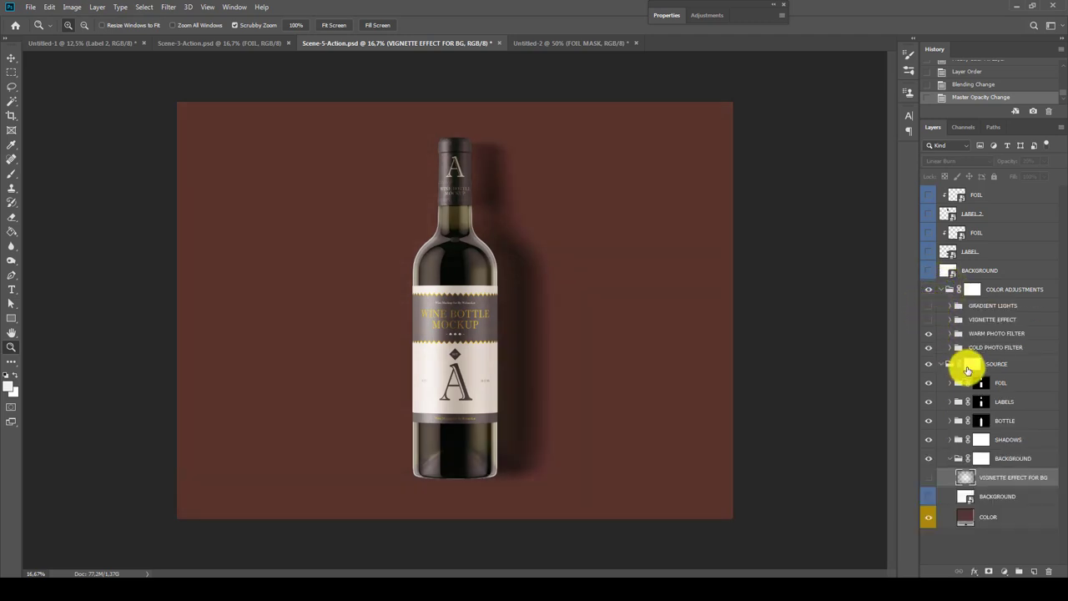
pyautogui.click(1001, 422)
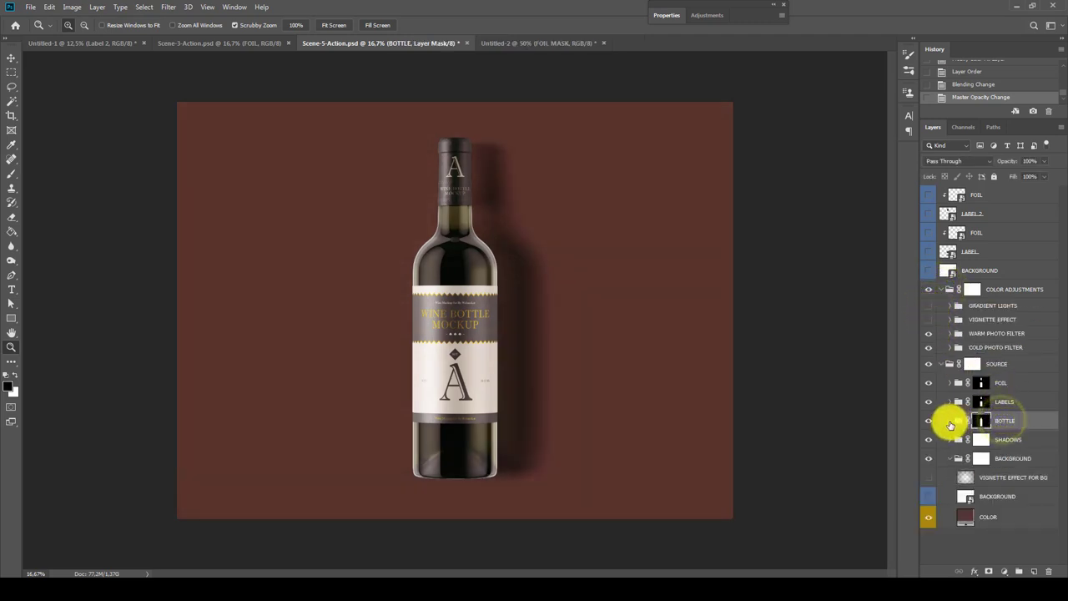
# - Invert the BOTTLE group's MORE SHADOWS HIGHLIGHTS layer, then start closing Scene-5-Action.psd
pyautogui.click(957, 422)
pyautogui.click(989, 453)
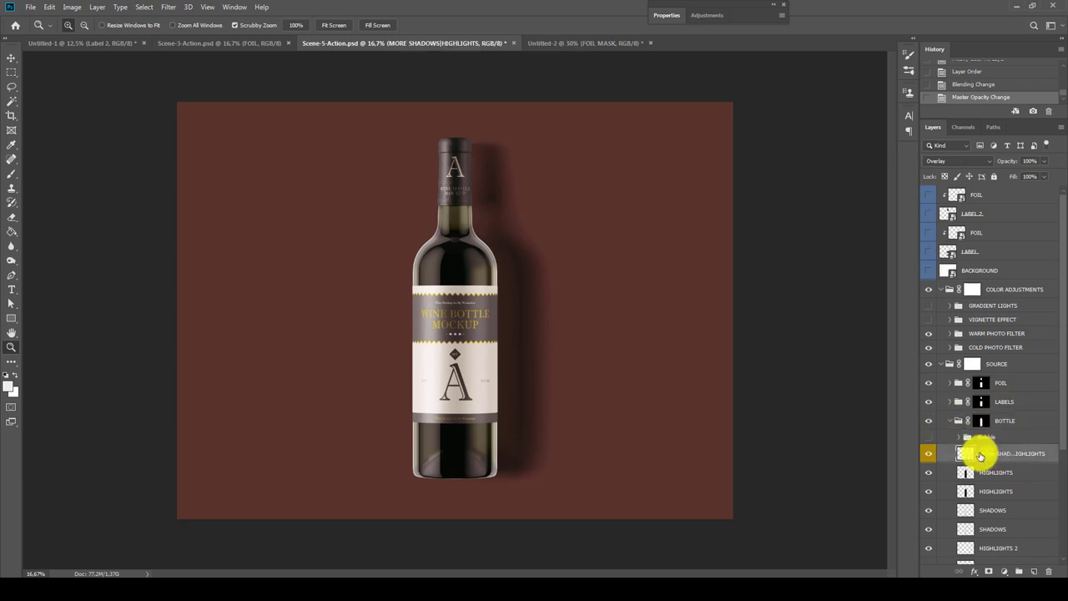
pyautogui.click(491, 266)
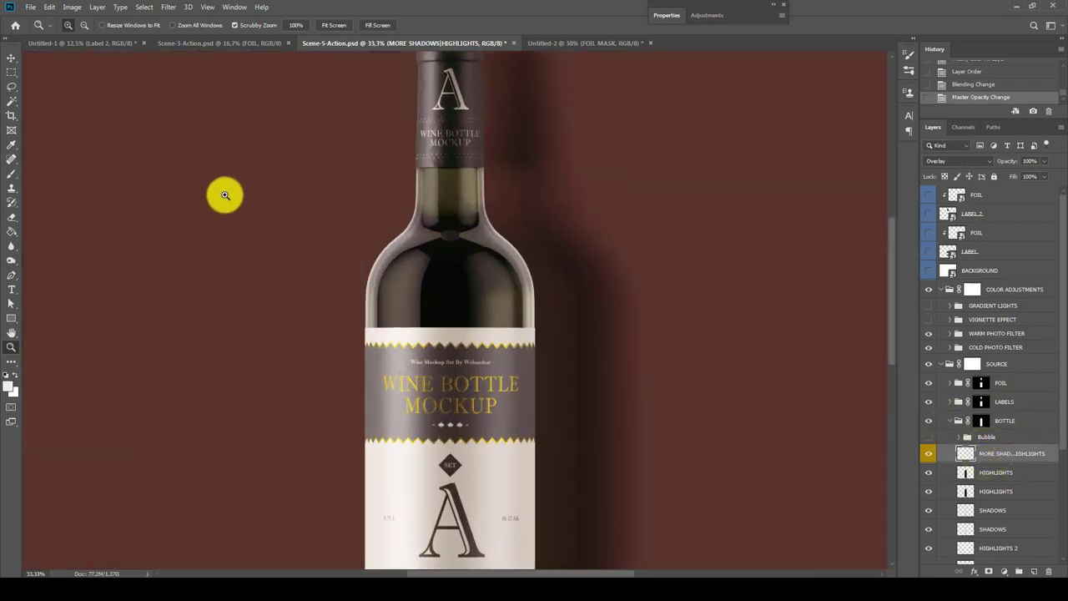
pyautogui.click(72, 6)
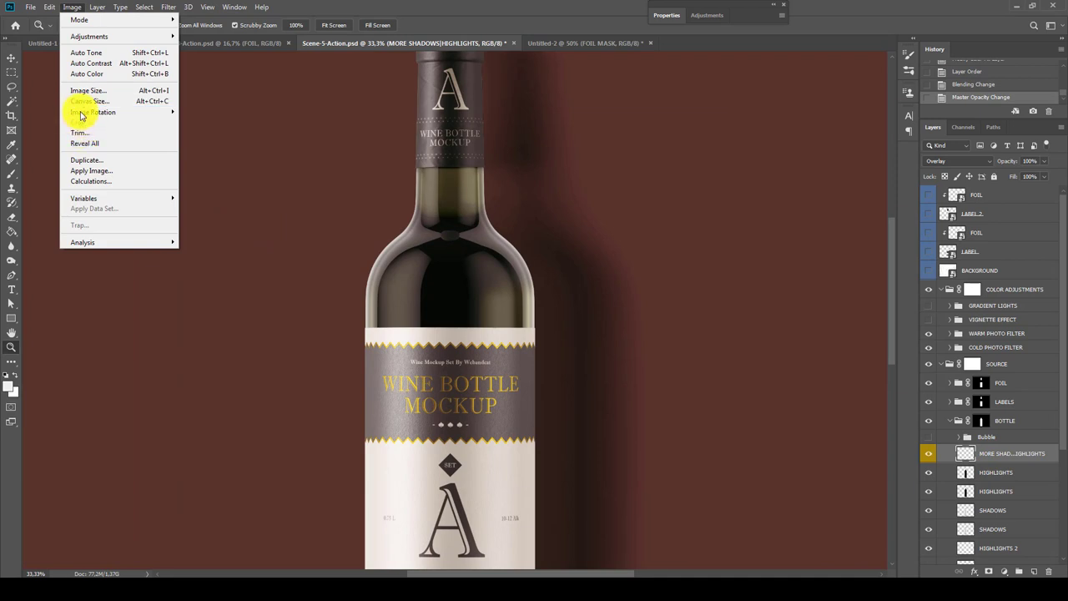
pyautogui.moveTo(89, 36)
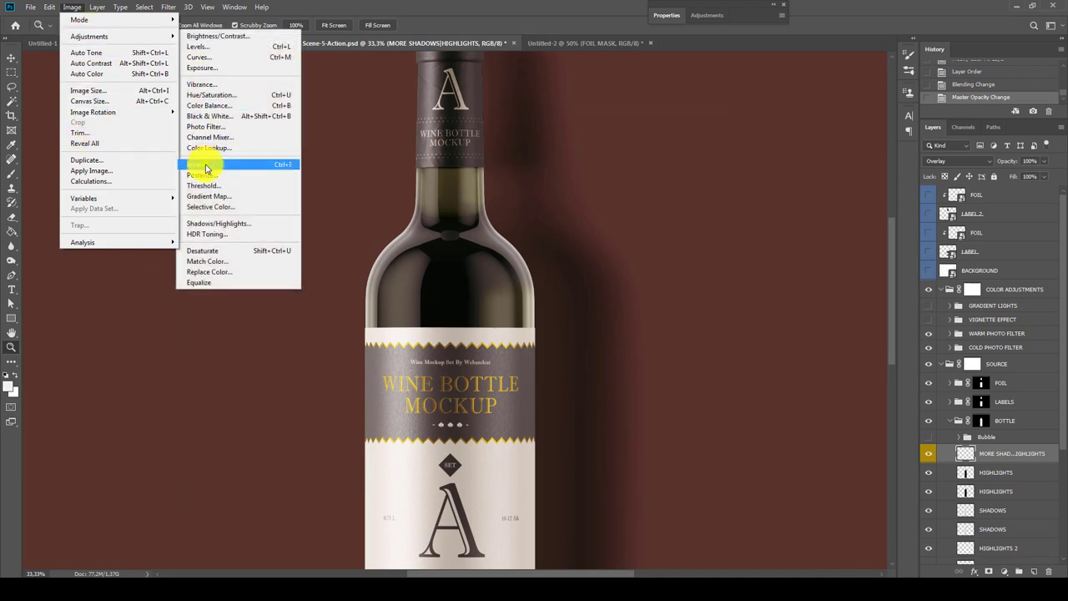
pyautogui.click(207, 169)
pyautogui.rightClick(440, 292)
pyautogui.click(481, 308)
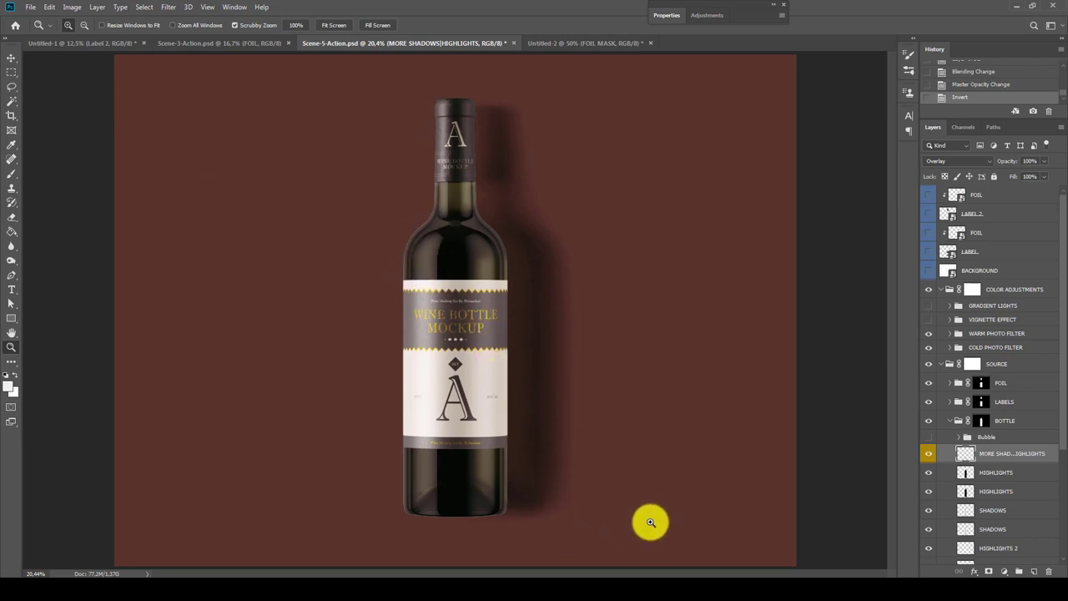
pyautogui.click(1010, 421)
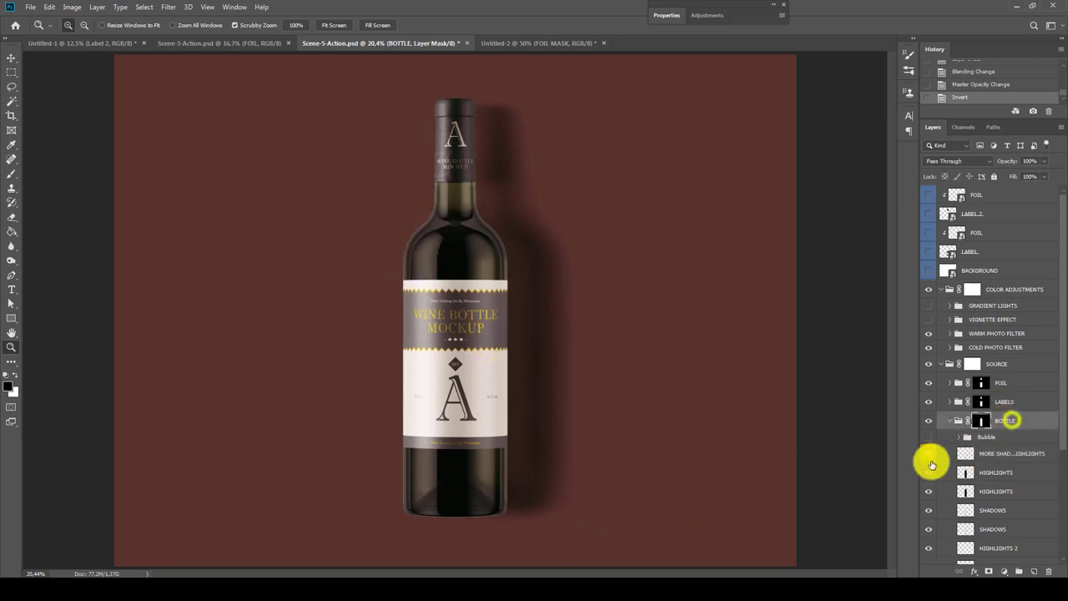
pyautogui.click(464, 43)
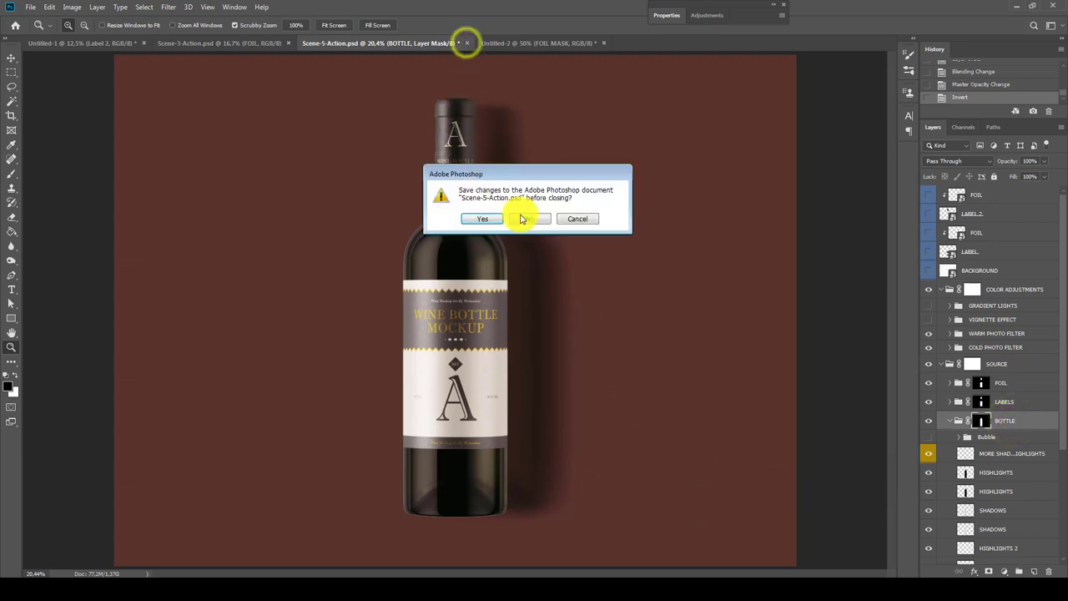
# - Close Scene-5-Action.psd without saving and enable the BACKGROUND COLOR fill in Scene-3-Action.psd
pyautogui.click(526, 219)
pyautogui.click(197, 43)
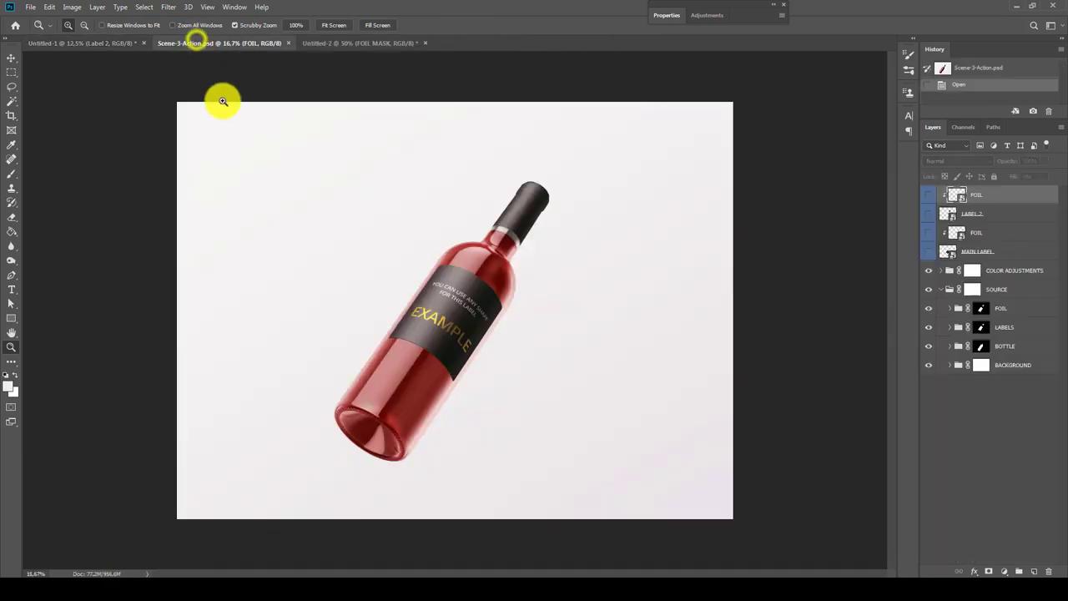
pyautogui.click(999, 367)
pyautogui.click(949, 365)
pyautogui.click(998, 384)
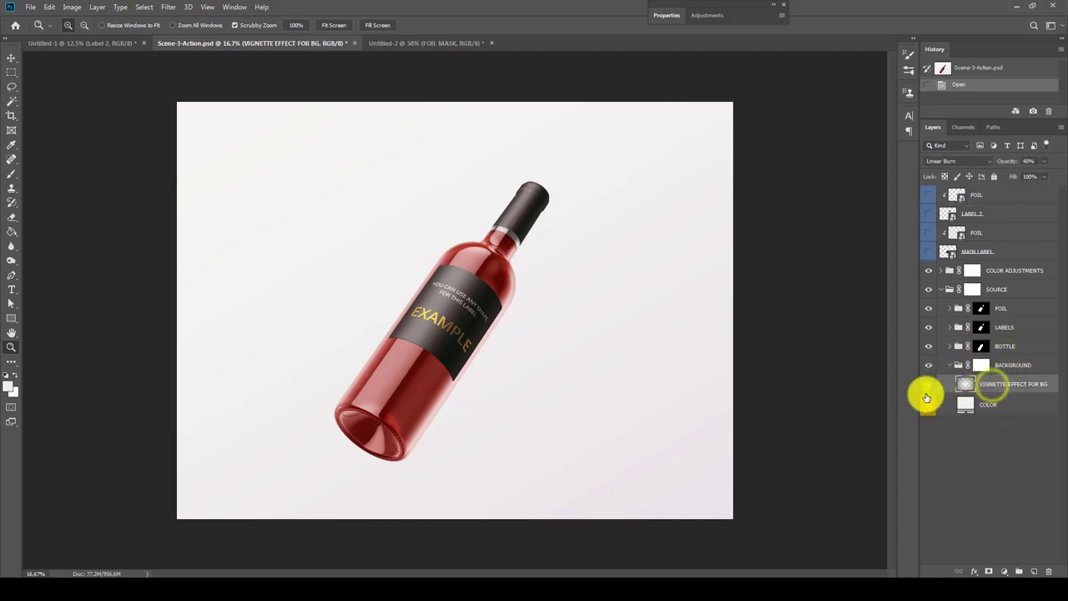
pyautogui.click(929, 404)
# - Change the COLOR fill layer to olive green #4e7430 in the Color Picker
pyautogui.doubleClick(964, 404)
pyautogui.click(780, 139)
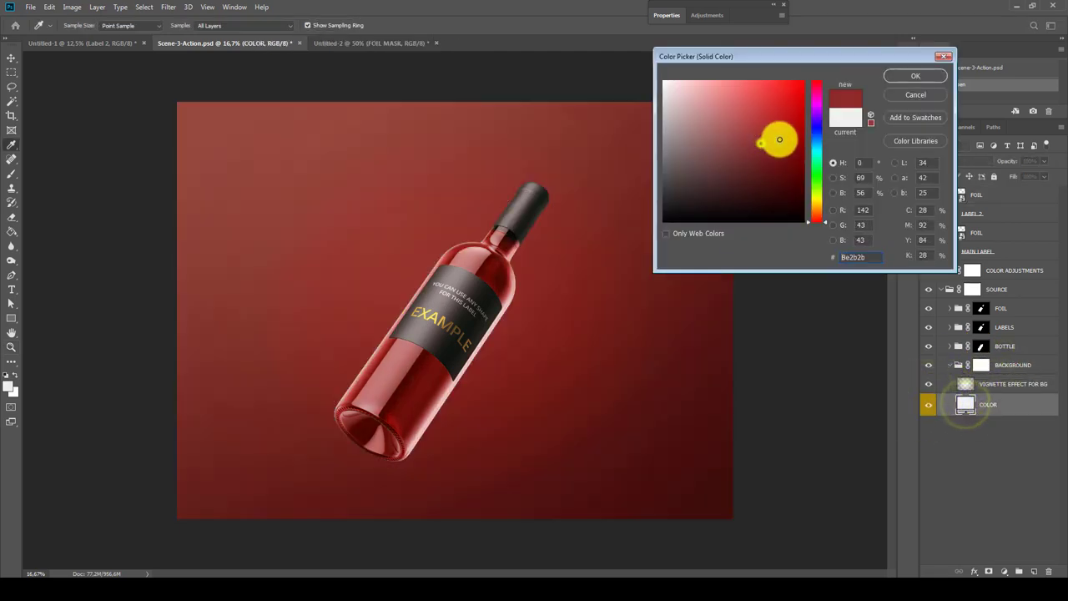
pyautogui.moveTo(780, 140); pyautogui.dragTo(785, 138)
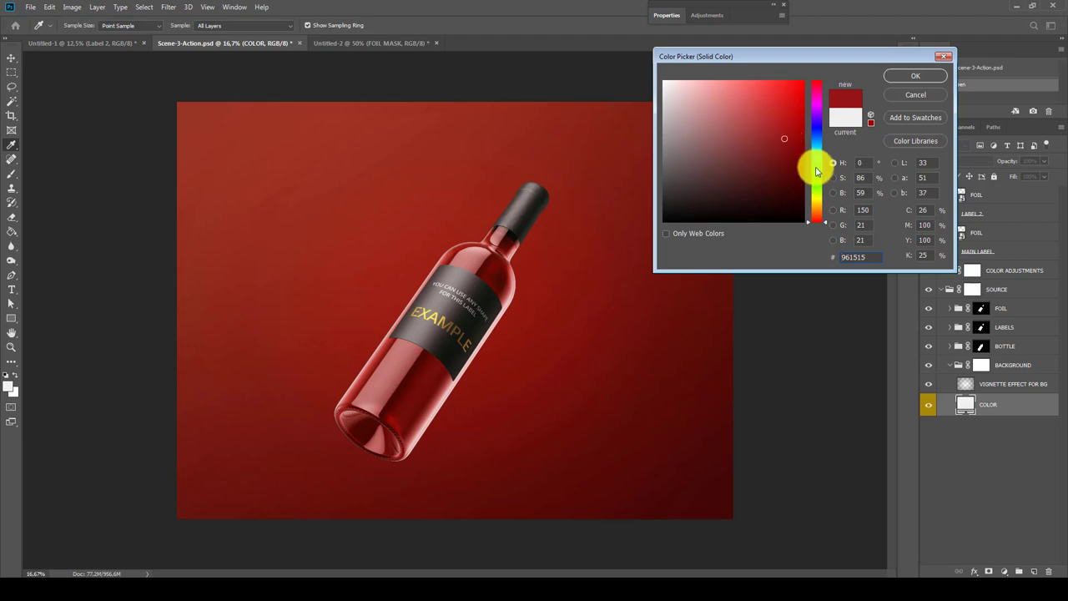
pyautogui.moveTo(816, 171); pyautogui.dragTo(819, 190)
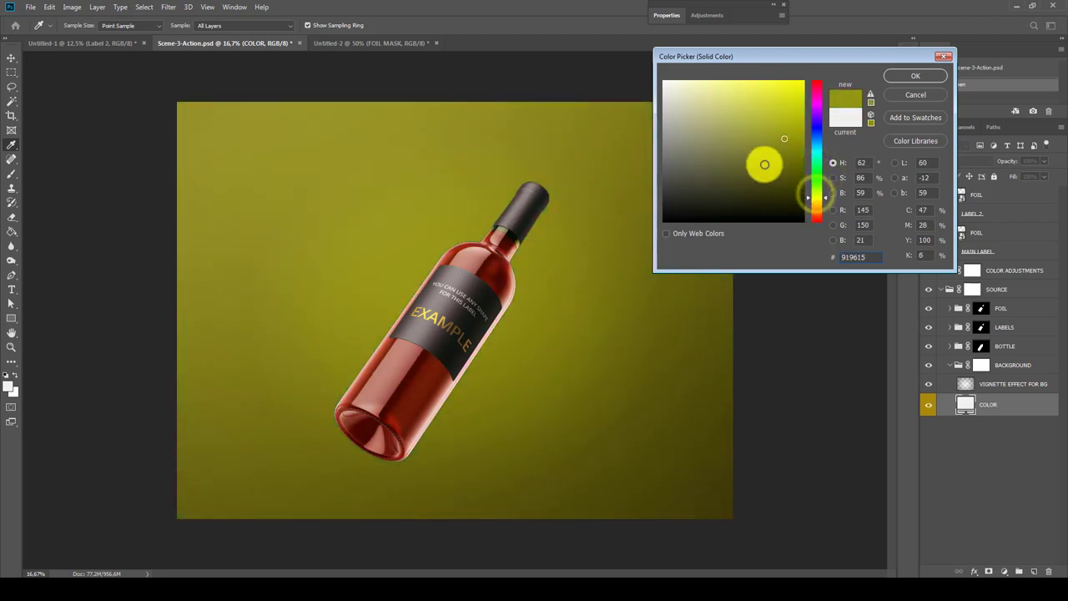
pyautogui.moveTo(765, 148)
pyautogui.mouseDown()
pyautogui.moveTo(749, 184)
pyautogui.moveTo(746, 157)
pyautogui.mouseUp()
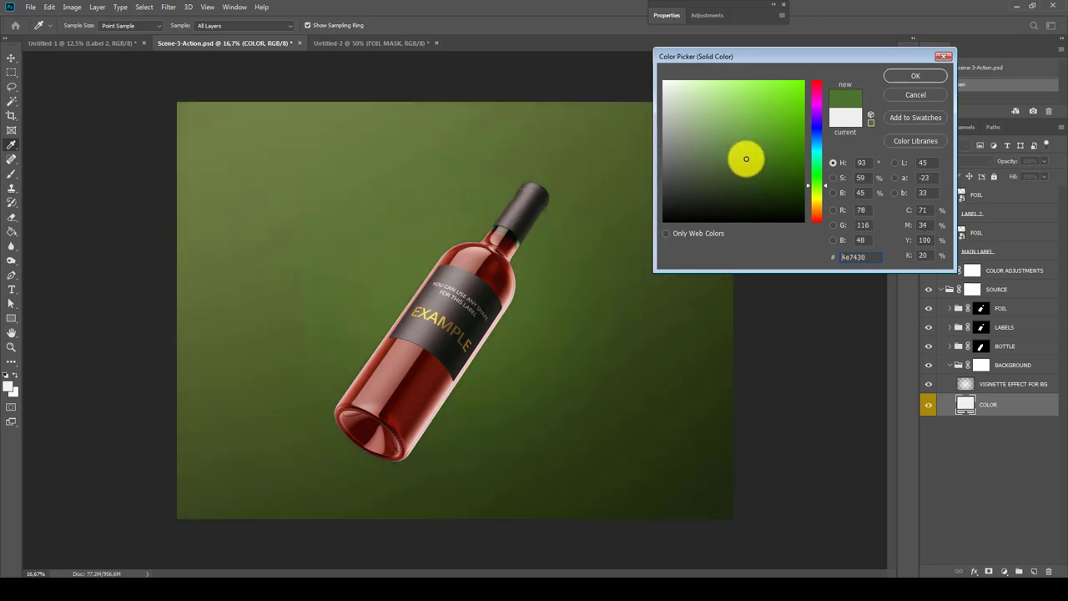
pyautogui.click(894, 75)
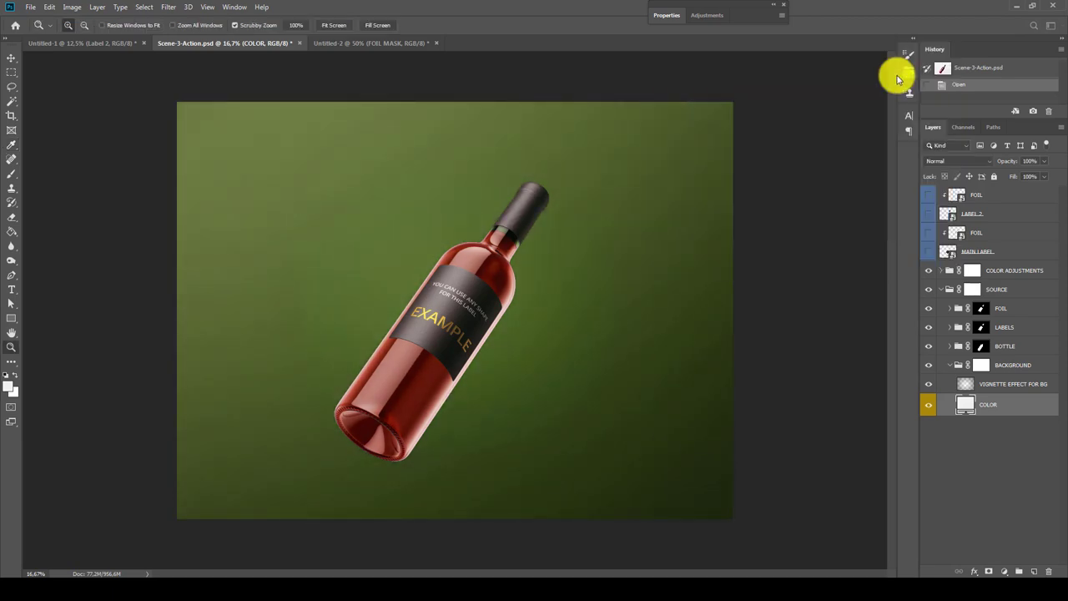
pyautogui.click(488, 283)
pyautogui.rightClick(611, 342)
# - Free-transform the GRADIENT LIGHTS layer, flipping it horizontally and vertically
pyautogui.click(630, 350)
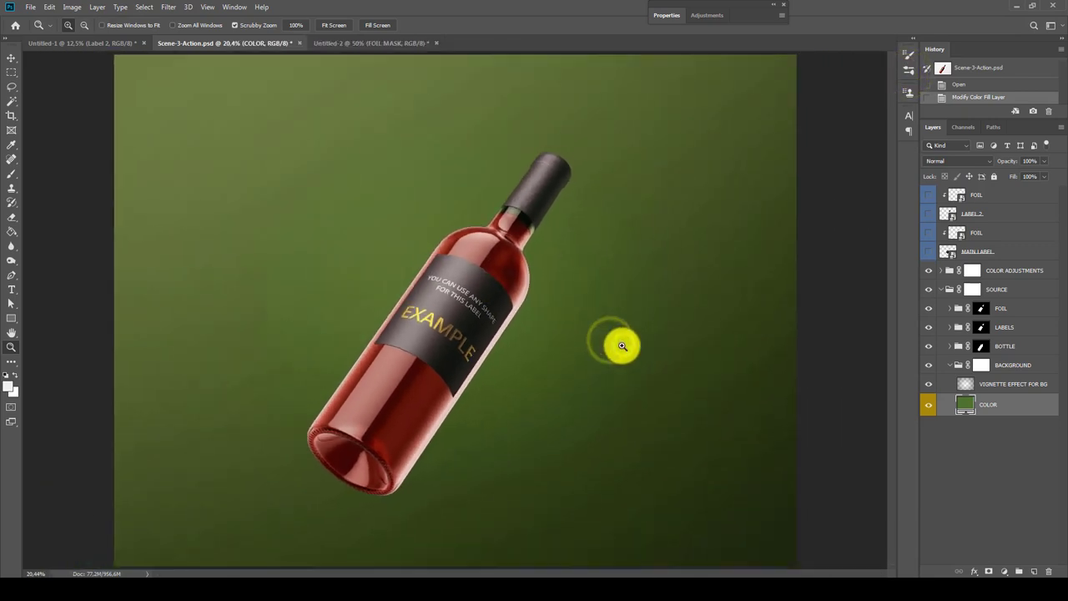
pyautogui.click(995, 271)
pyautogui.click(941, 270)
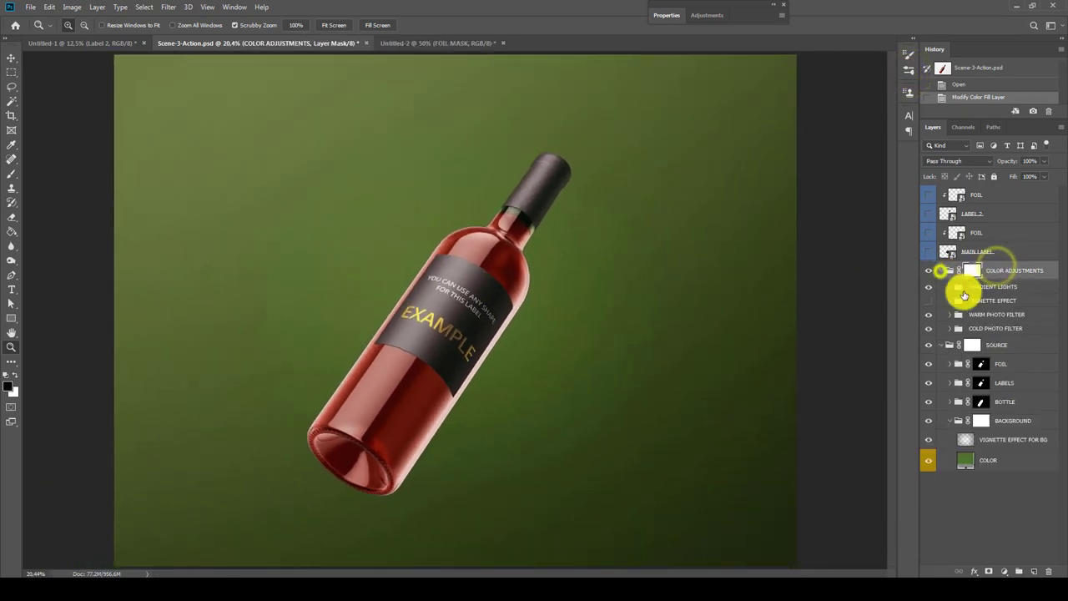
pyautogui.click(981, 286)
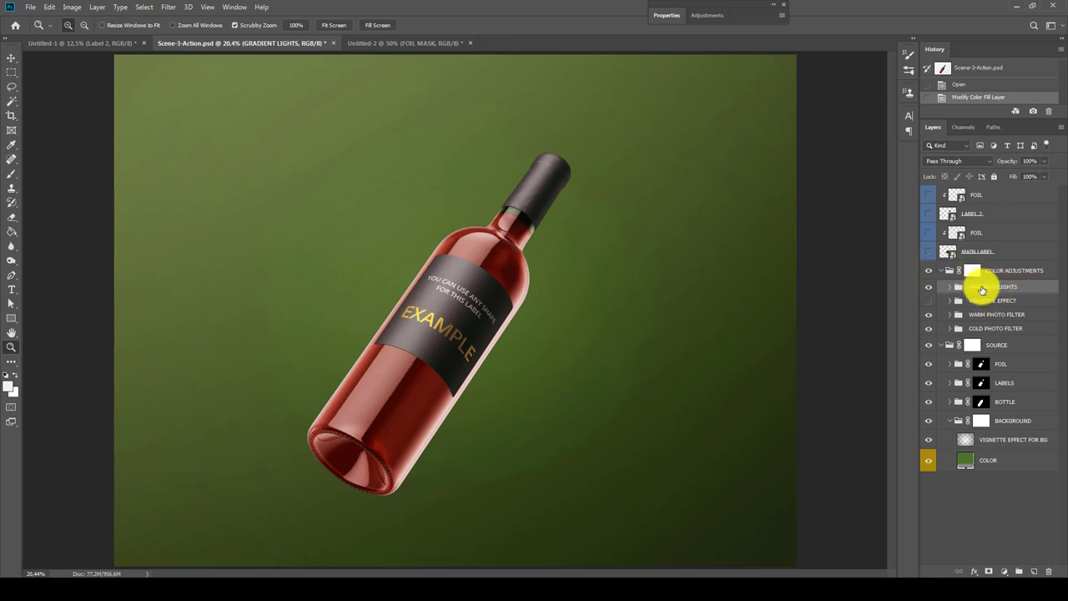
pyautogui.click(50, 7)
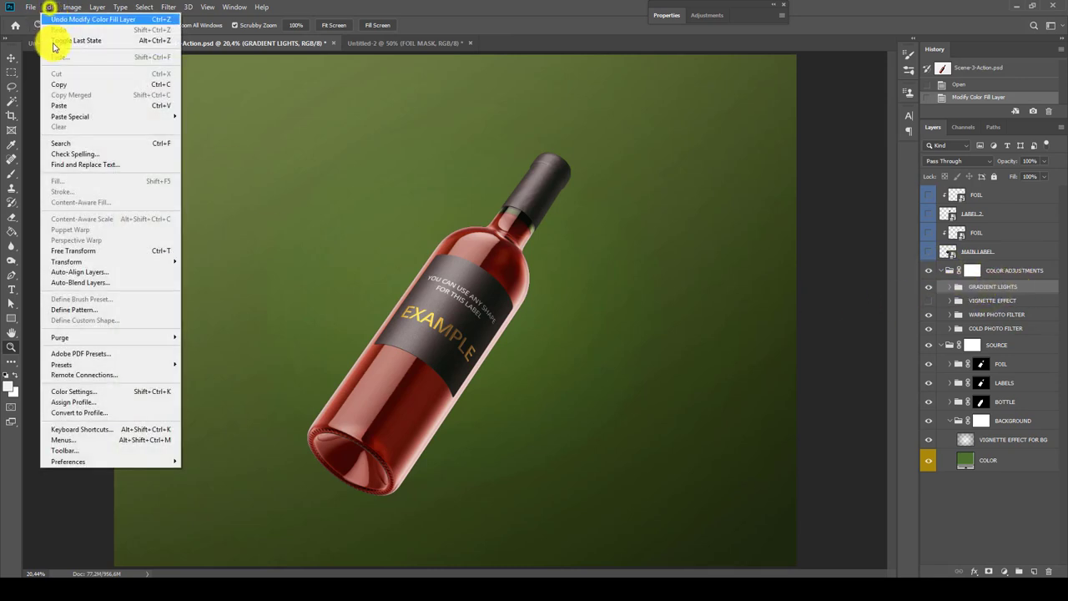
pyautogui.click(79, 251)
pyautogui.rightClick(400, 227)
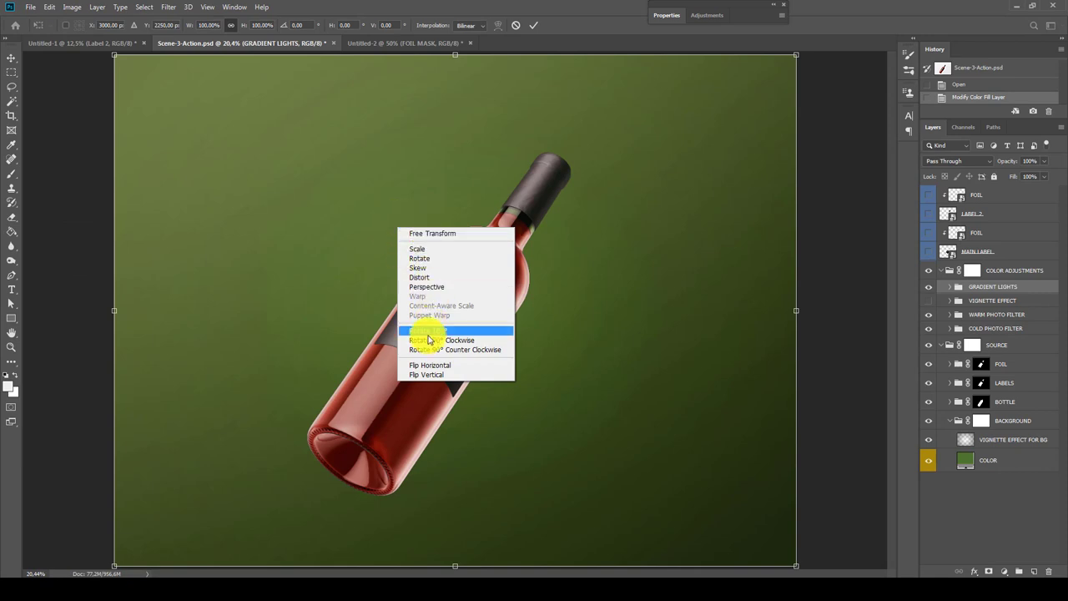
pyautogui.click(426, 368)
pyautogui.rightClick(417, 259)
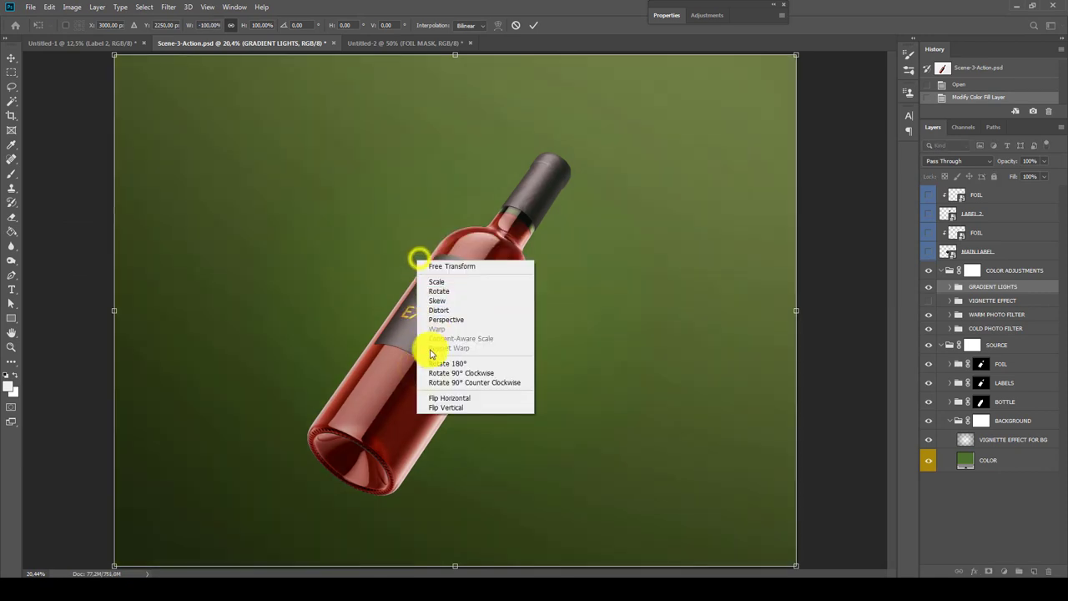
pyautogui.click(434, 408)
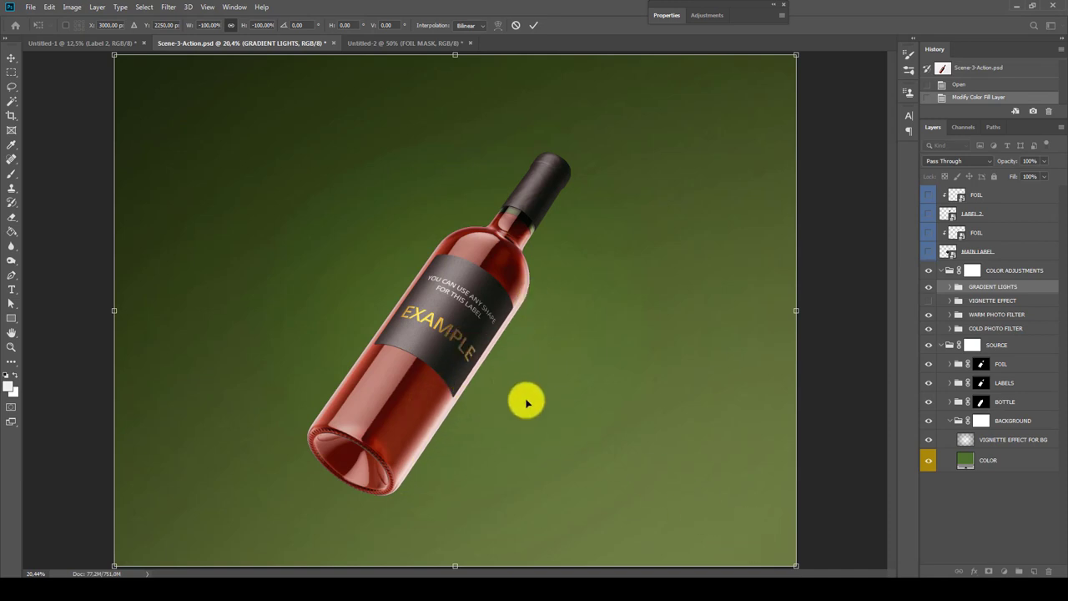
pyautogui.press('Return')
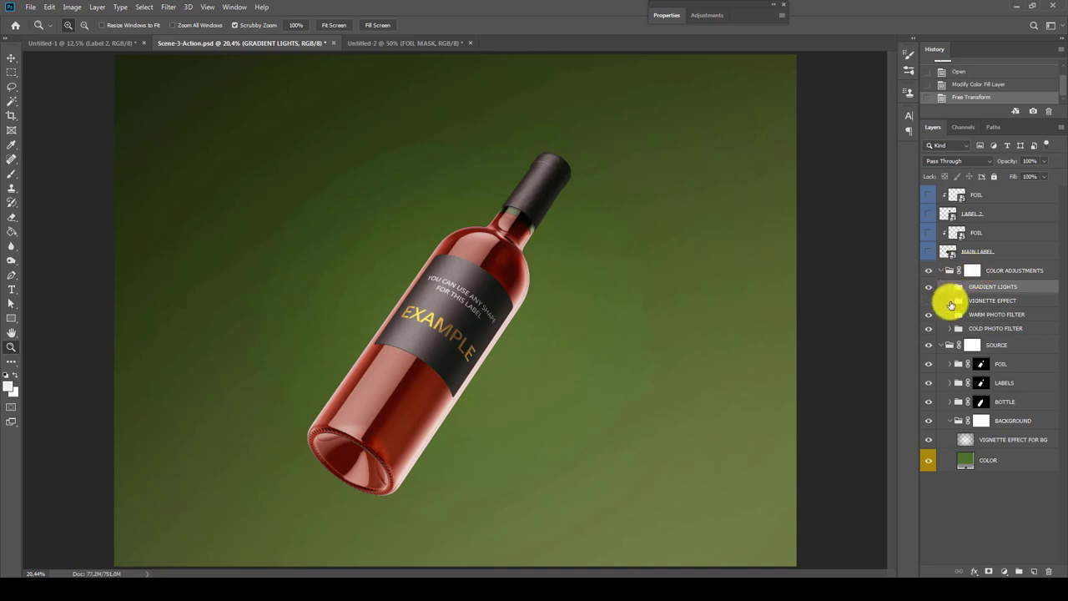
# - Place the custom LABEL layer into the MAIN LABEL smart object, hide Example, and save
pyautogui.click(952, 421)
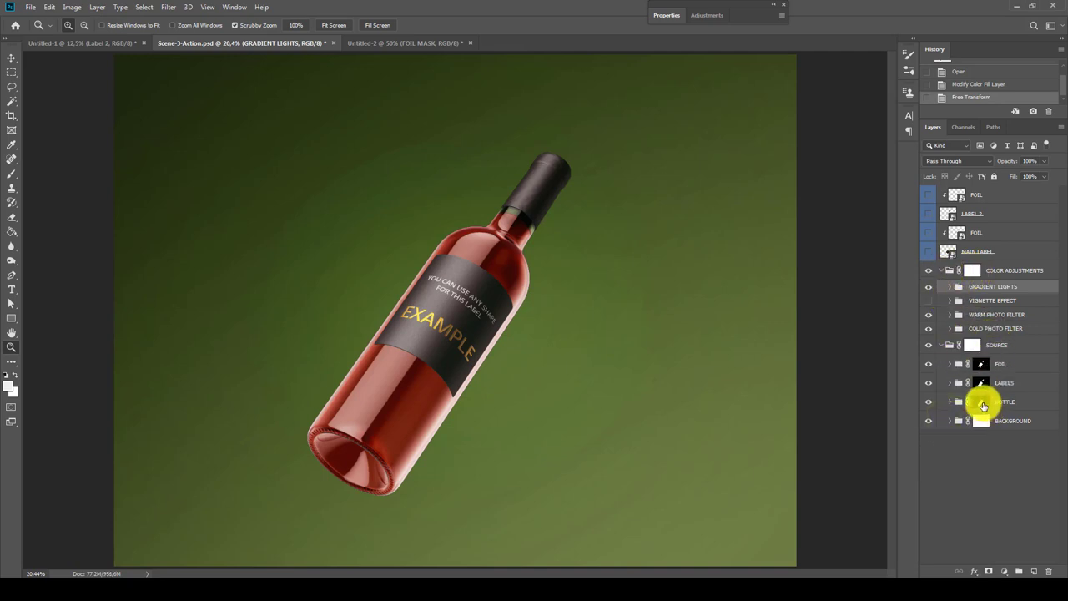
pyautogui.doubleClick(968, 253)
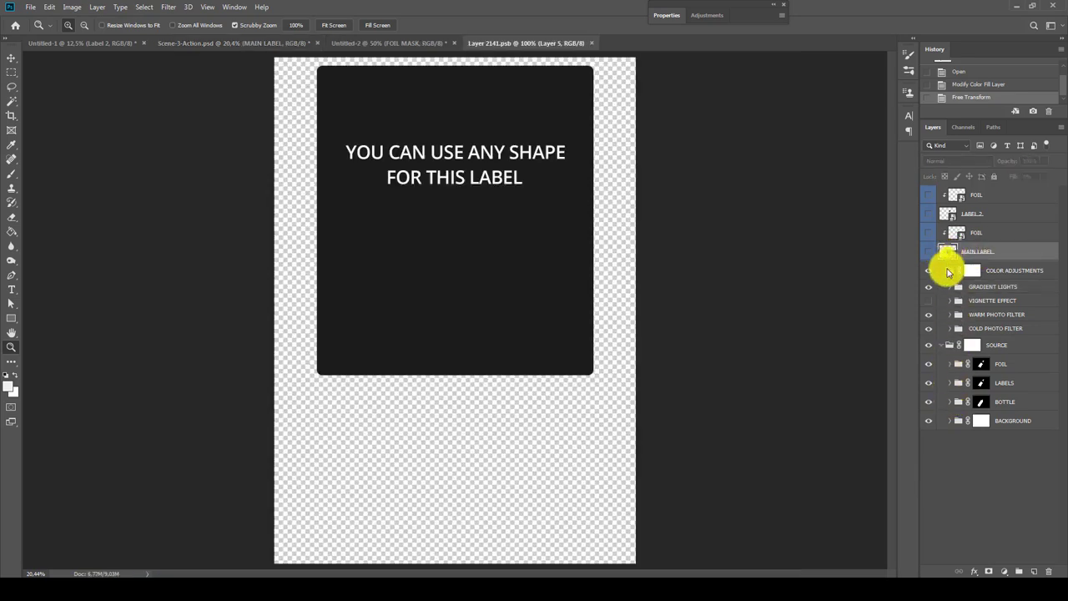
pyautogui.click(364, 45)
pyautogui.moveTo(364, 45); pyautogui.dragTo(359, 458)
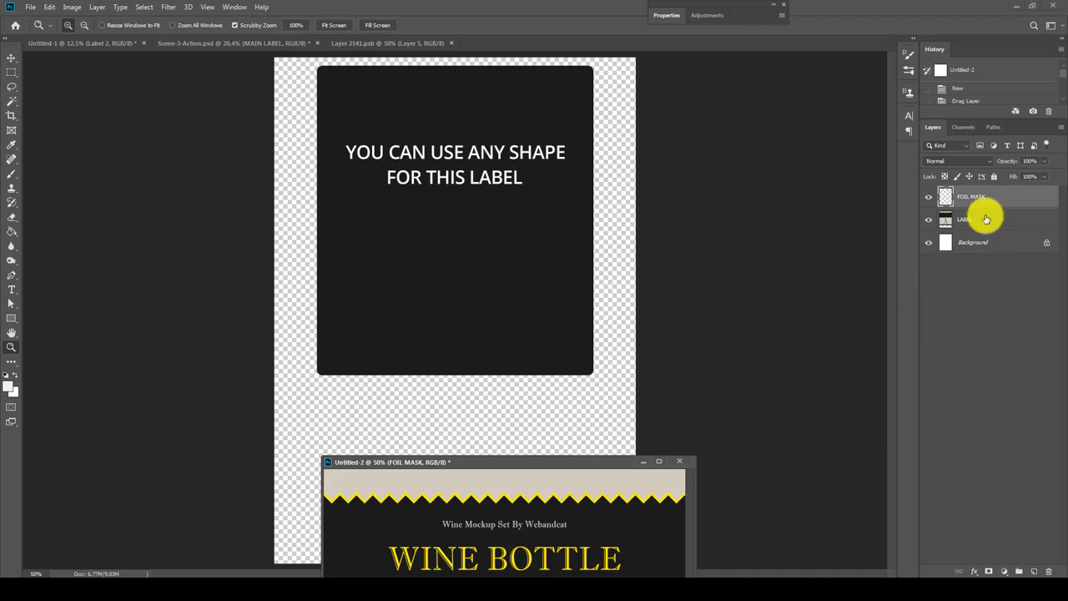
pyautogui.moveTo(969, 219); pyautogui.dragTo(846, 222)
pyautogui.click(945, 199)
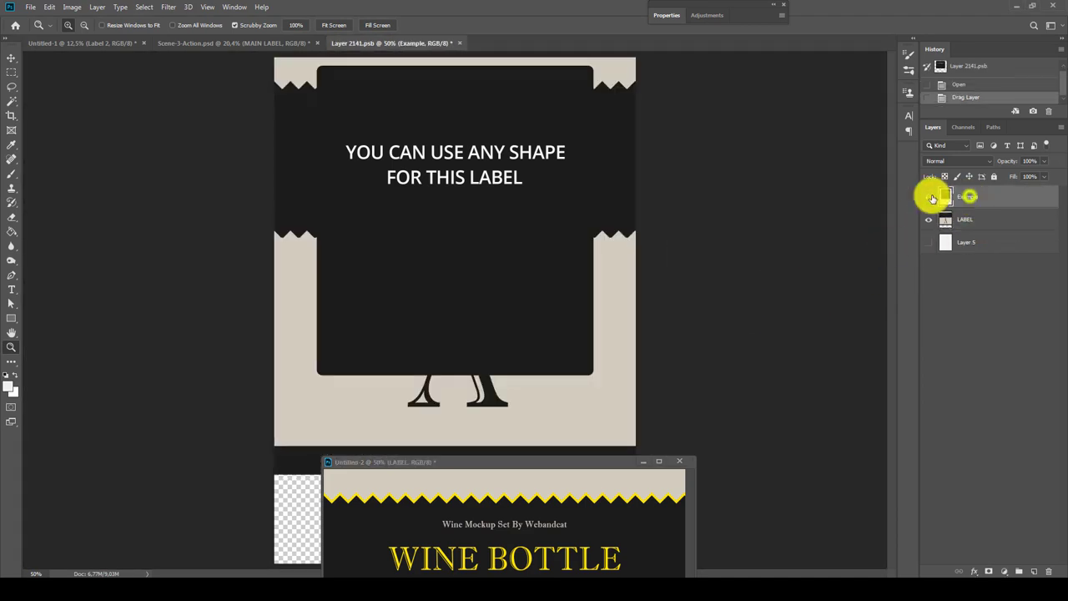
pyautogui.click(929, 197)
pyautogui.click(460, 44)
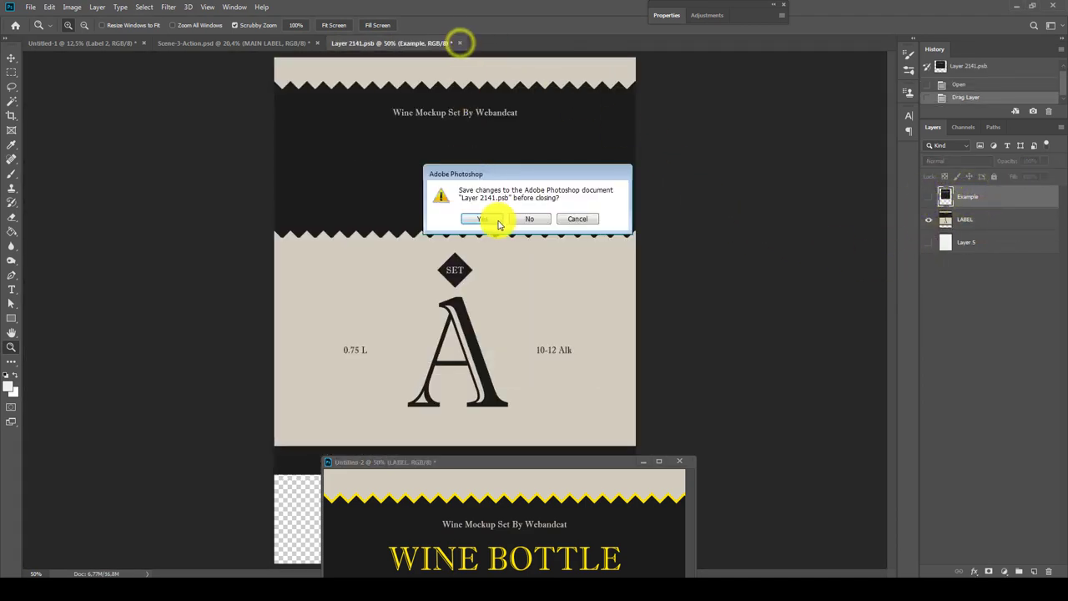
pyautogui.click(488, 216)
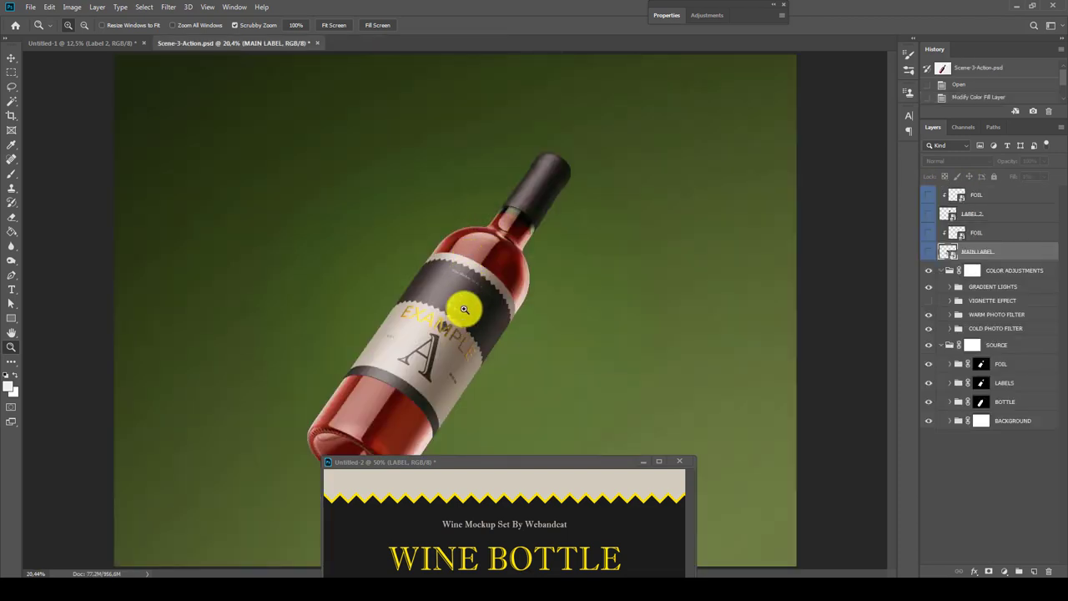
# - Place the FOIL MASK layer into the foil smart object, hide EXAMPLE, and save
pyautogui.doubleClick(958, 238)
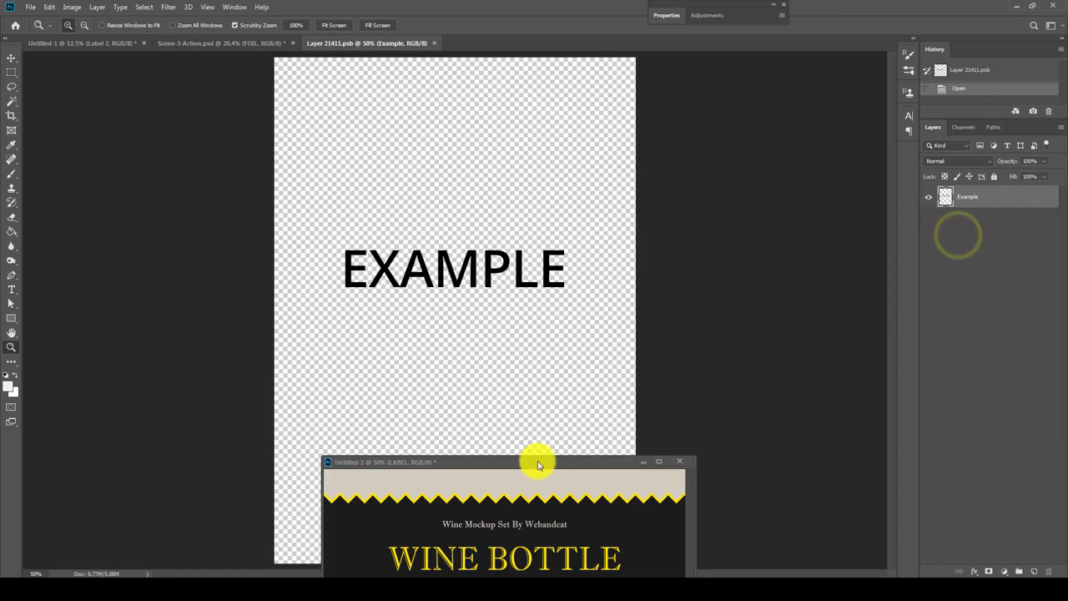
pyautogui.click(539, 459)
pyautogui.click(1001, 198)
pyautogui.moveTo(1002, 198); pyautogui.dragTo(573, 262)
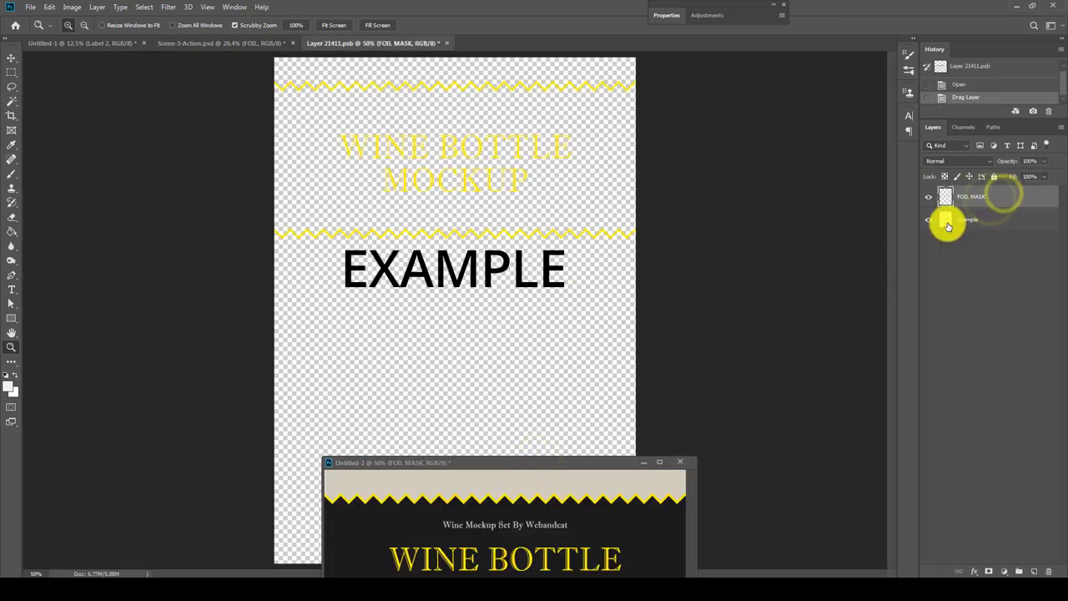
pyautogui.click(929, 220)
pyautogui.click(447, 42)
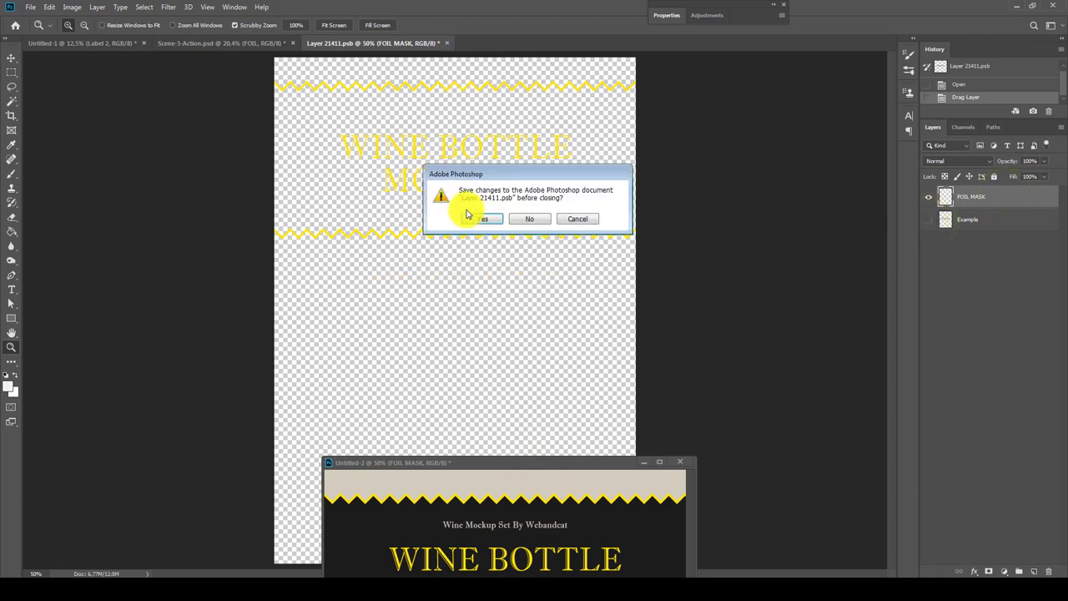
pyautogui.click(478, 218)
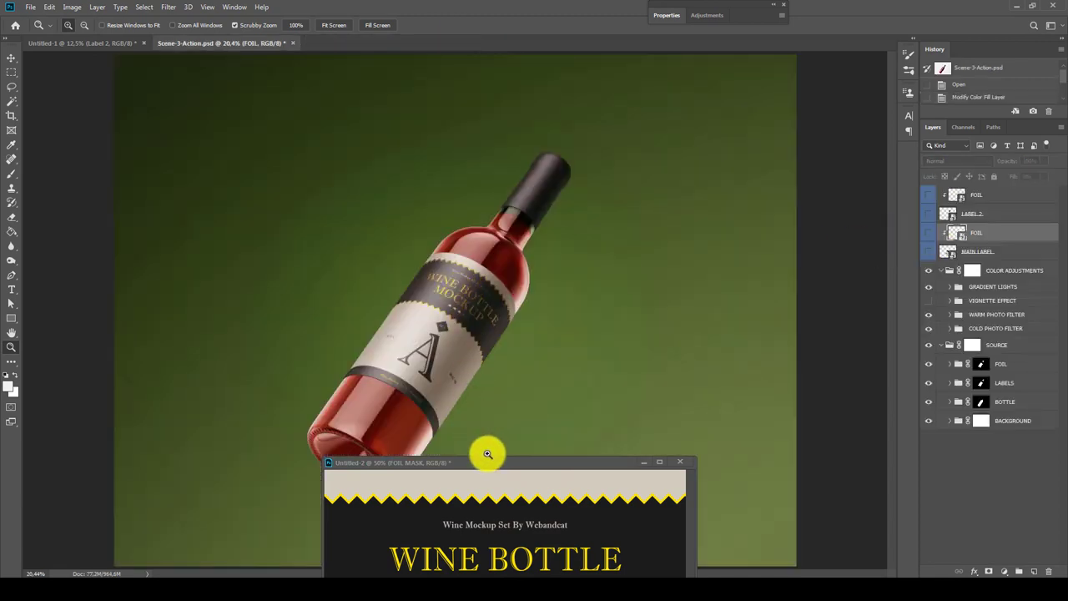
pyautogui.moveTo(494, 462); pyautogui.dragTo(437, 43)
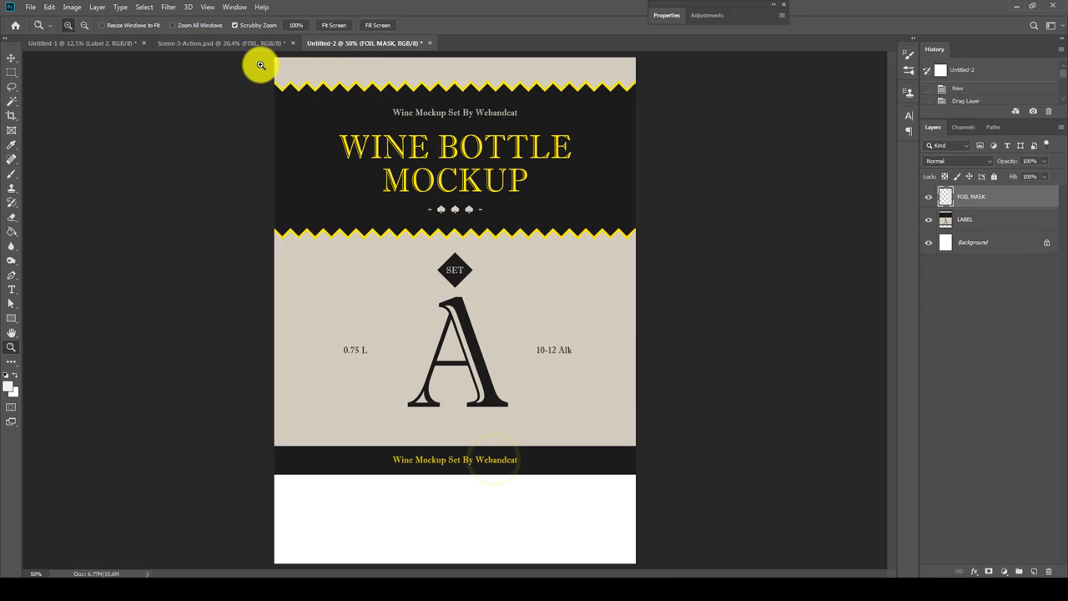
pyautogui.click(250, 44)
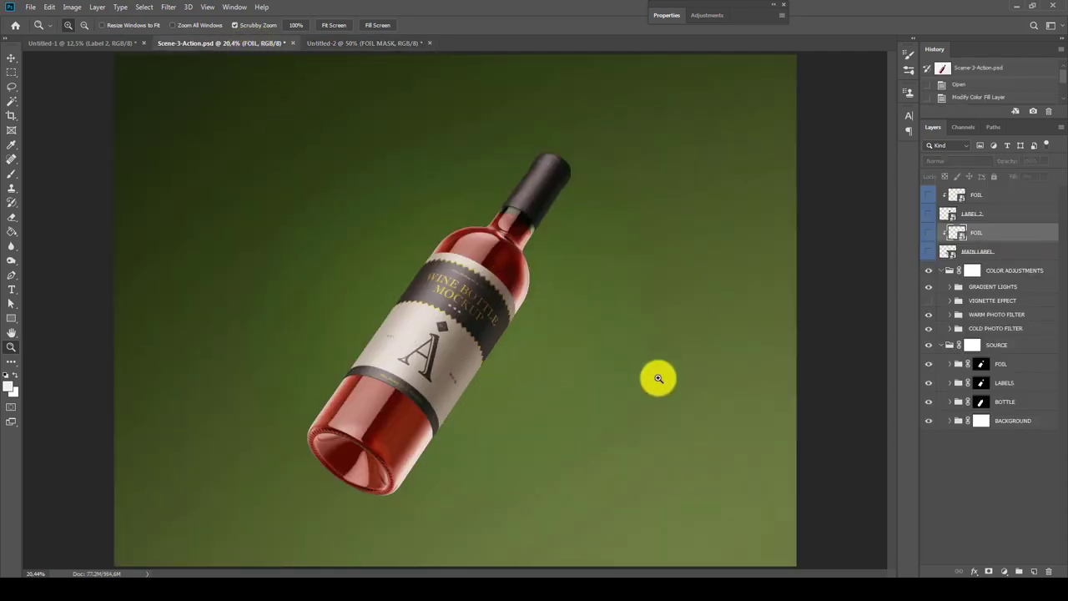
# - Fill the LABEL 2 smart object's canvas light grey with the Paint Bucket and save
pyautogui.doubleClick(949, 214)
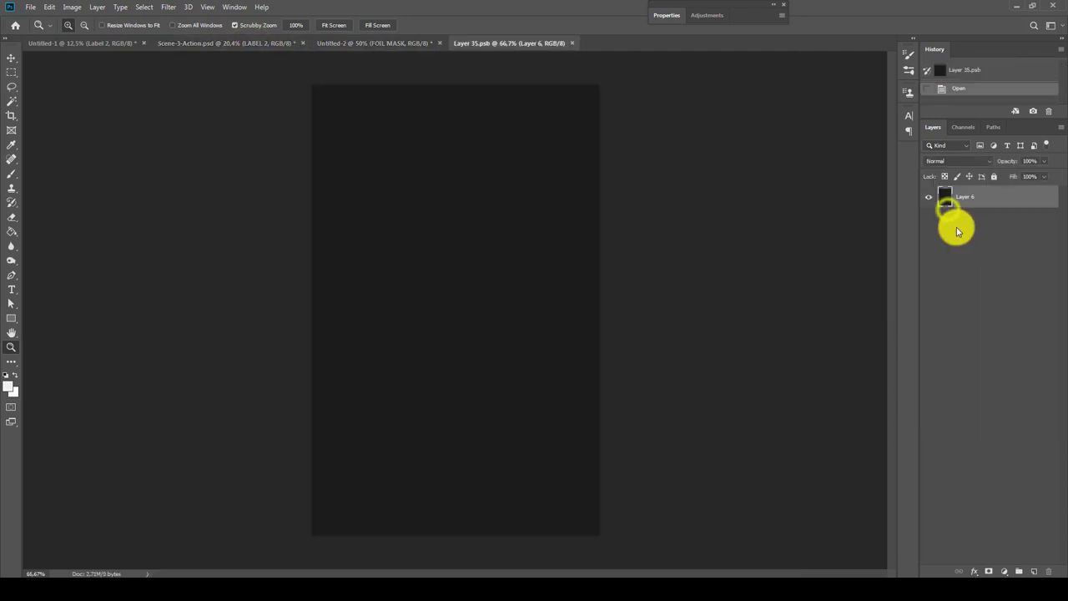
pyautogui.click(12, 232)
pyautogui.click(11, 386)
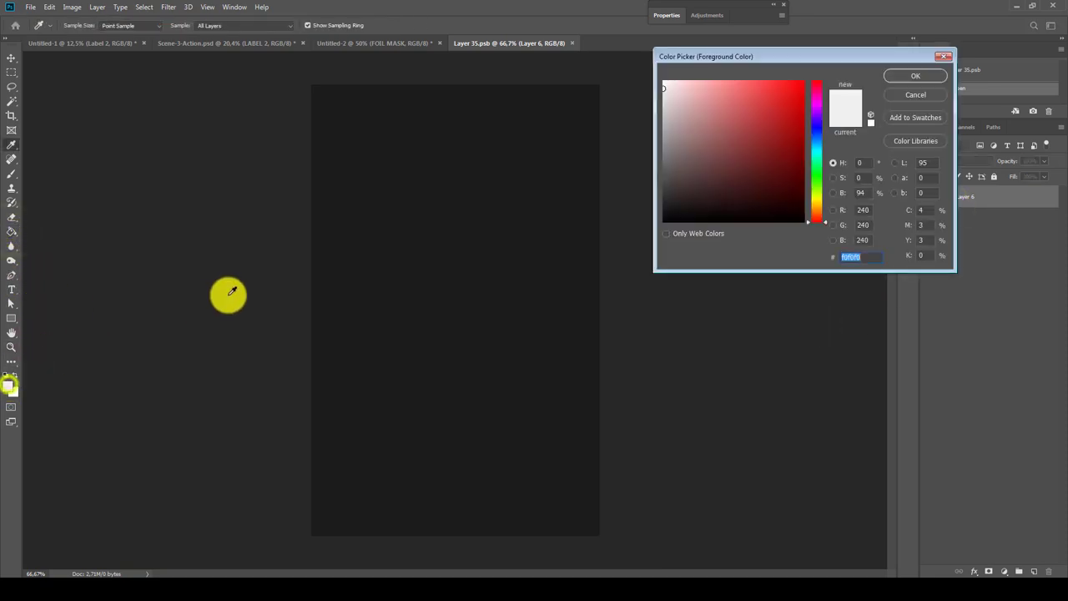
pyautogui.click(888, 74)
pyautogui.click(528, 204)
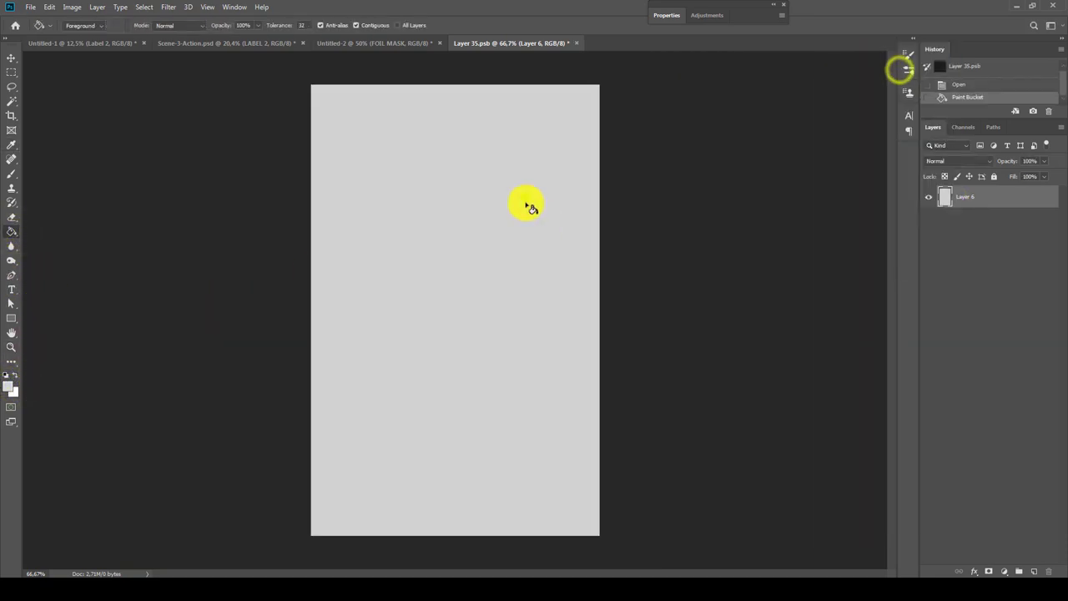
pyautogui.click(576, 42)
pyautogui.click(480, 220)
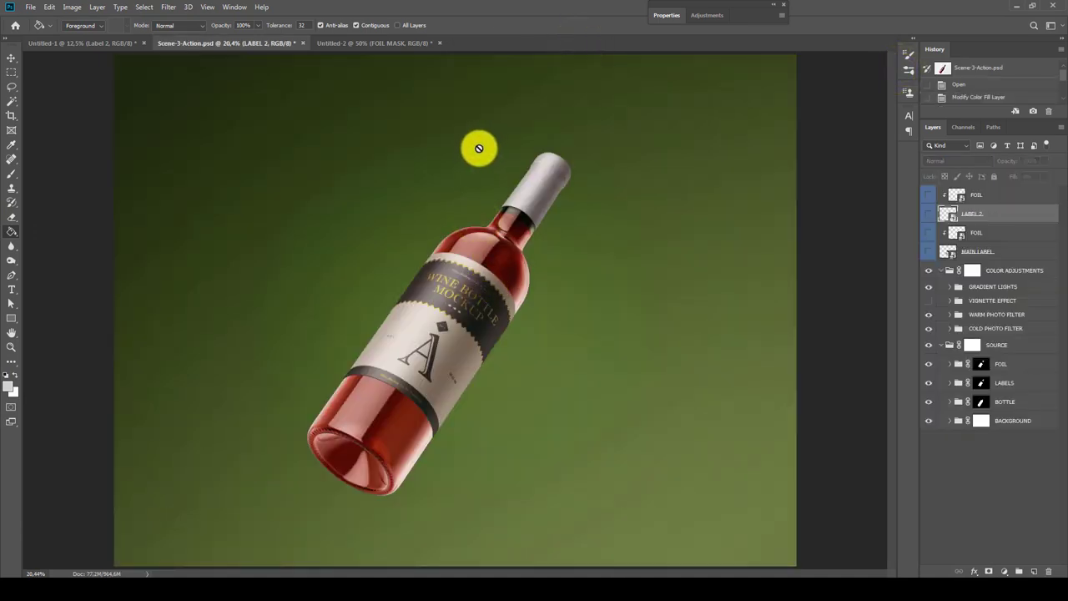
# - Paste the letter-A label artwork from Untitled-1 into the LABEL 2 neck-label smart object
pyautogui.click(56, 44)
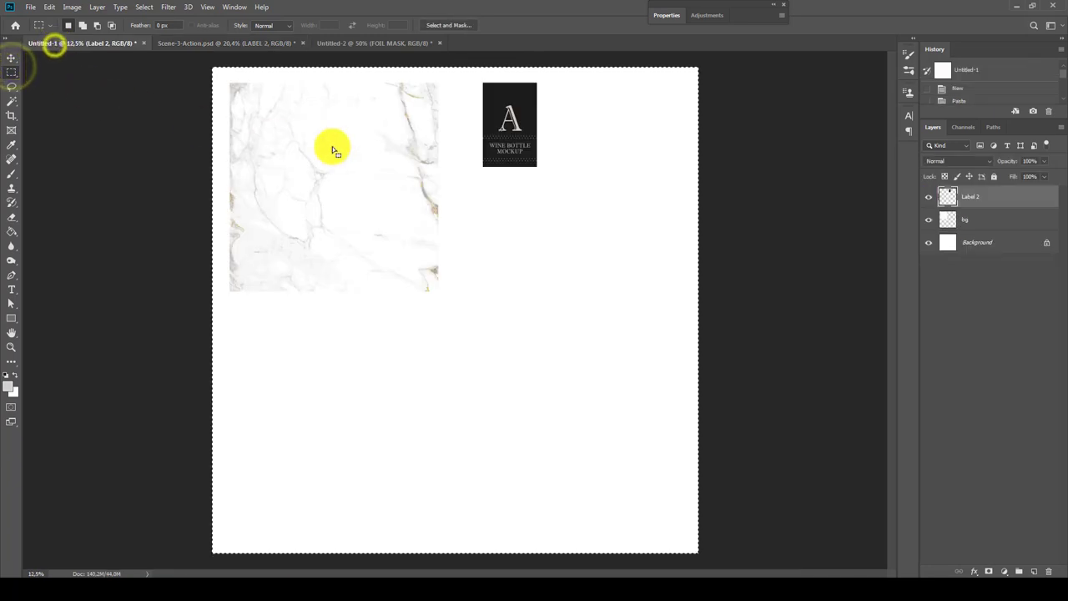
pyautogui.hotkey('ctrl', 'a')
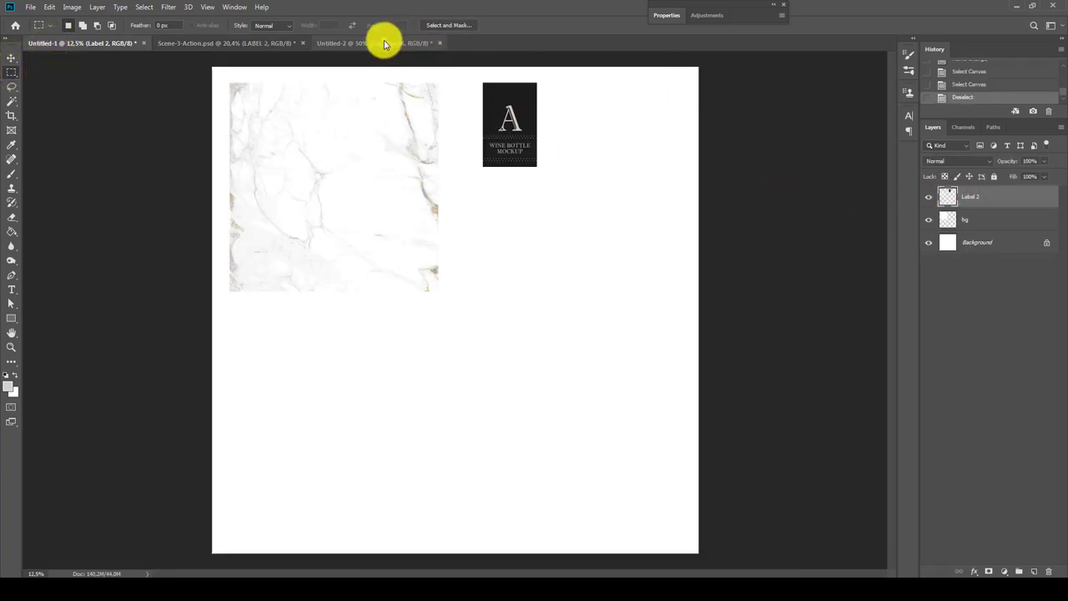
pyautogui.click(382, 42)
pyautogui.click(271, 43)
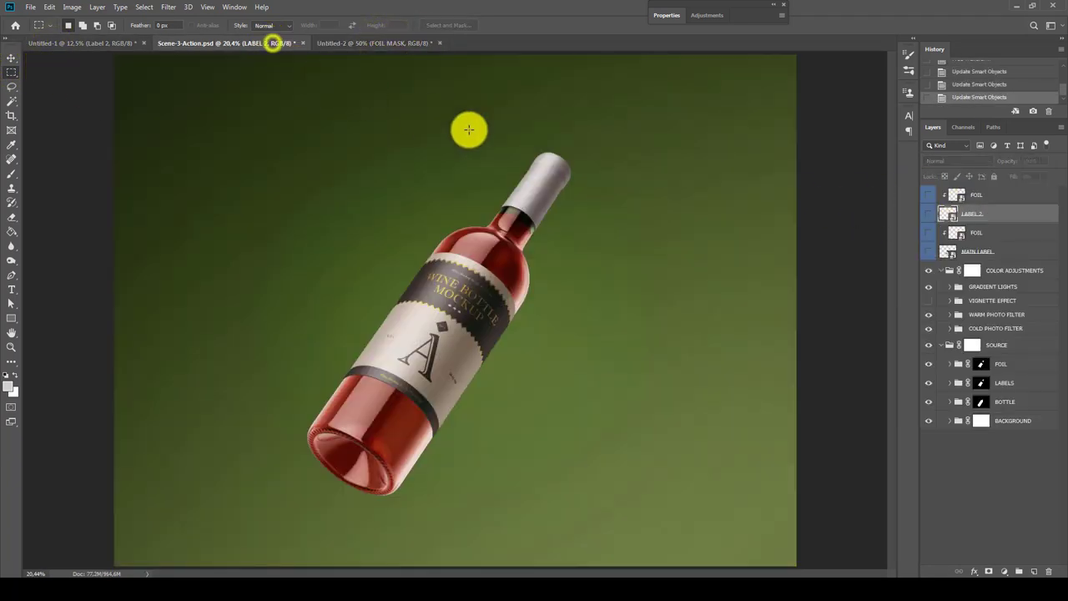
pyautogui.doubleClick(946, 212)
pyautogui.hotkey('ctrl', 'v')
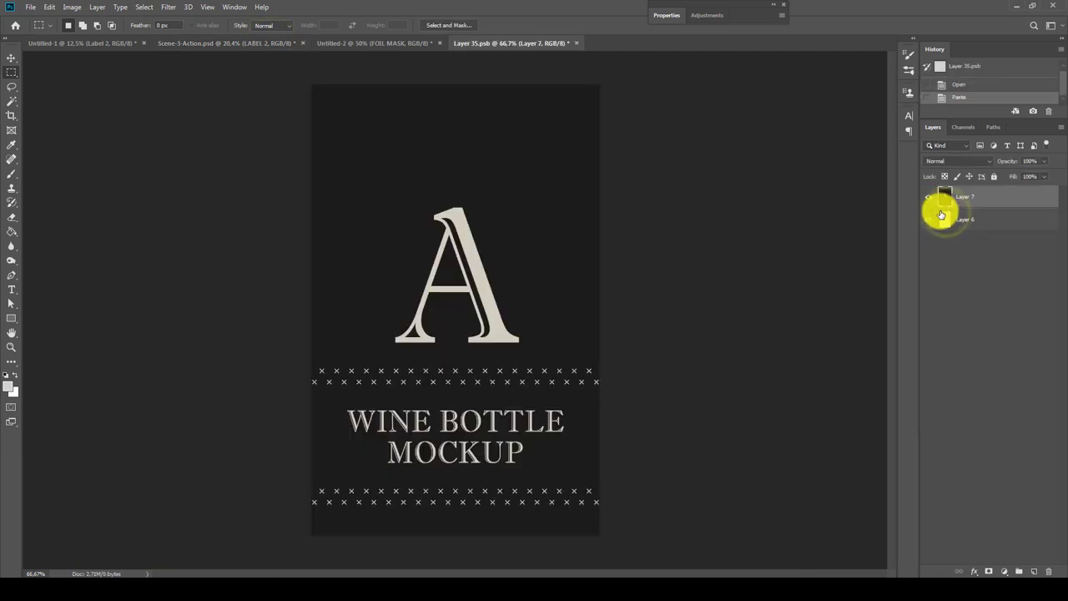
pyautogui.click(573, 42)
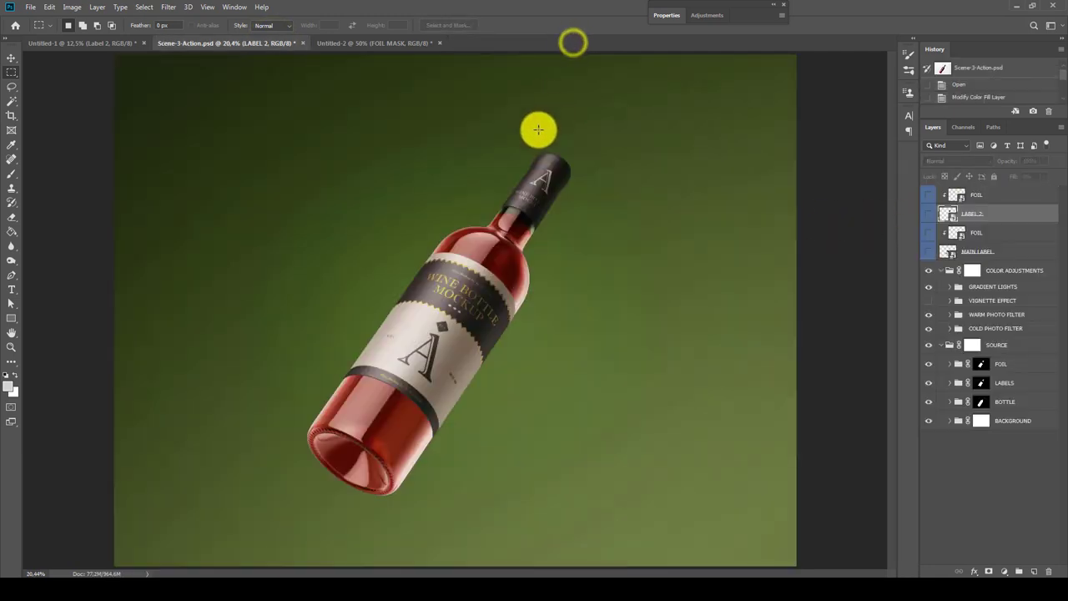
# - Invert the LABEL 2 contents and save, ending with a dark label and light lettering
pyautogui.doubleClick(946, 214)
pyautogui.hotkey('ctrl', 'i')
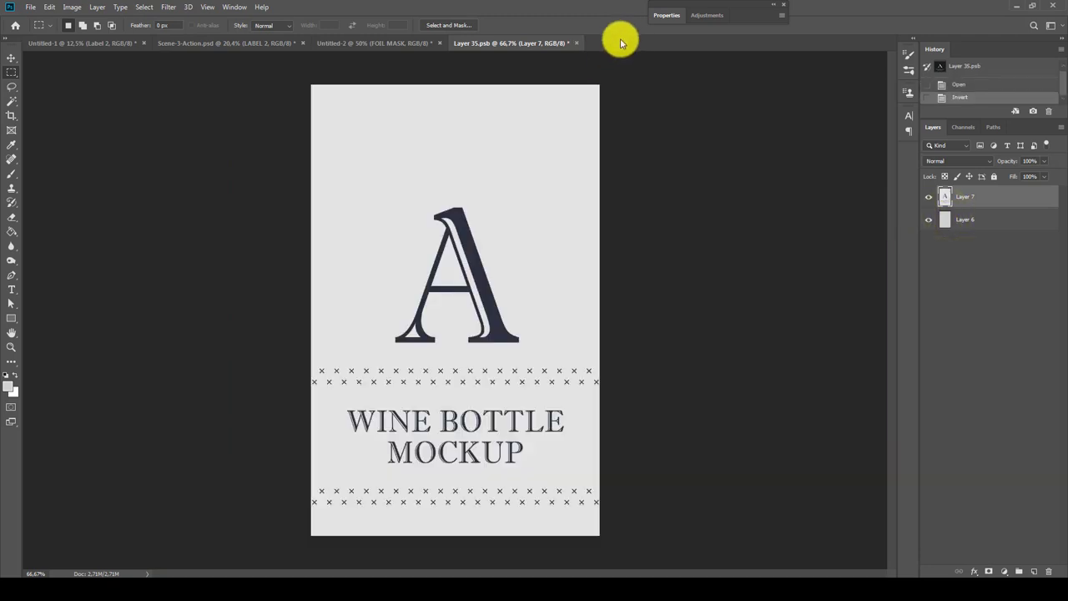
pyautogui.click(576, 43)
pyautogui.click(484, 219)
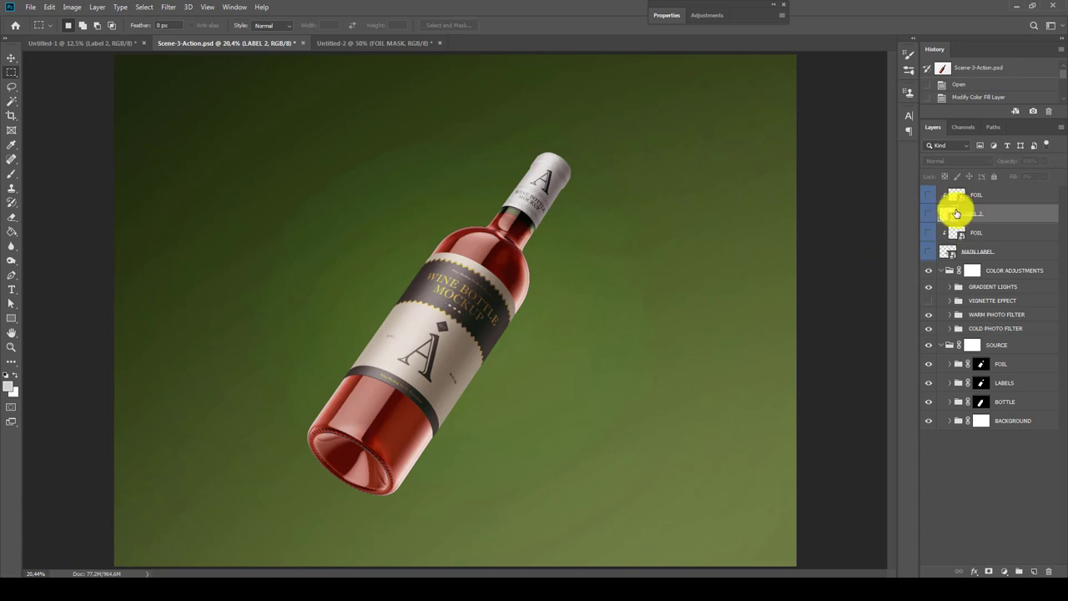
pyautogui.doubleClick(950, 215)
pyautogui.hotkey('ctrl', 'i')
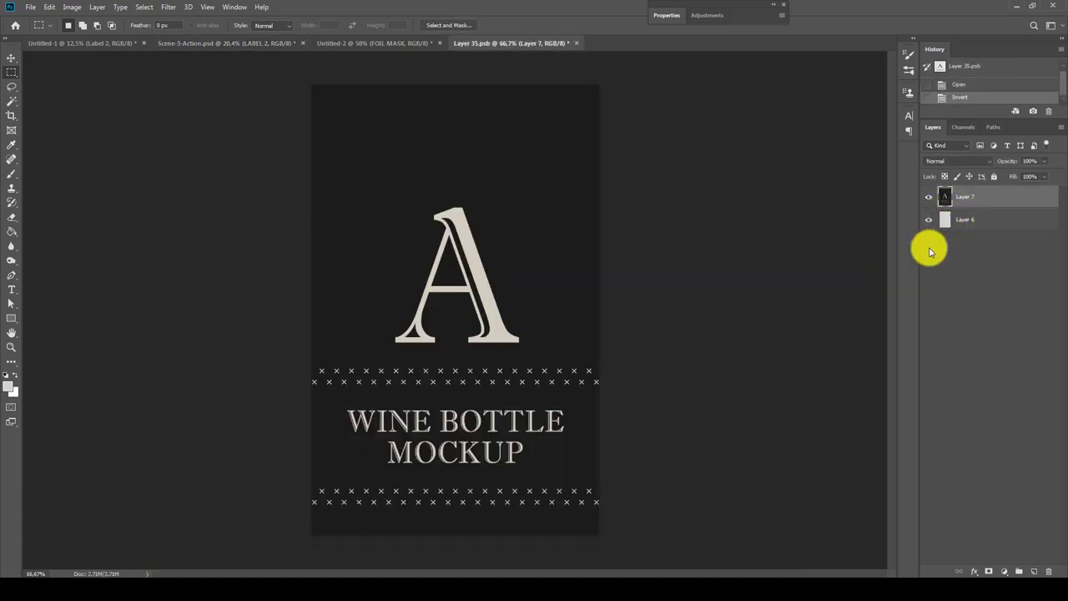
pyautogui.click(573, 43)
pyautogui.click(486, 219)
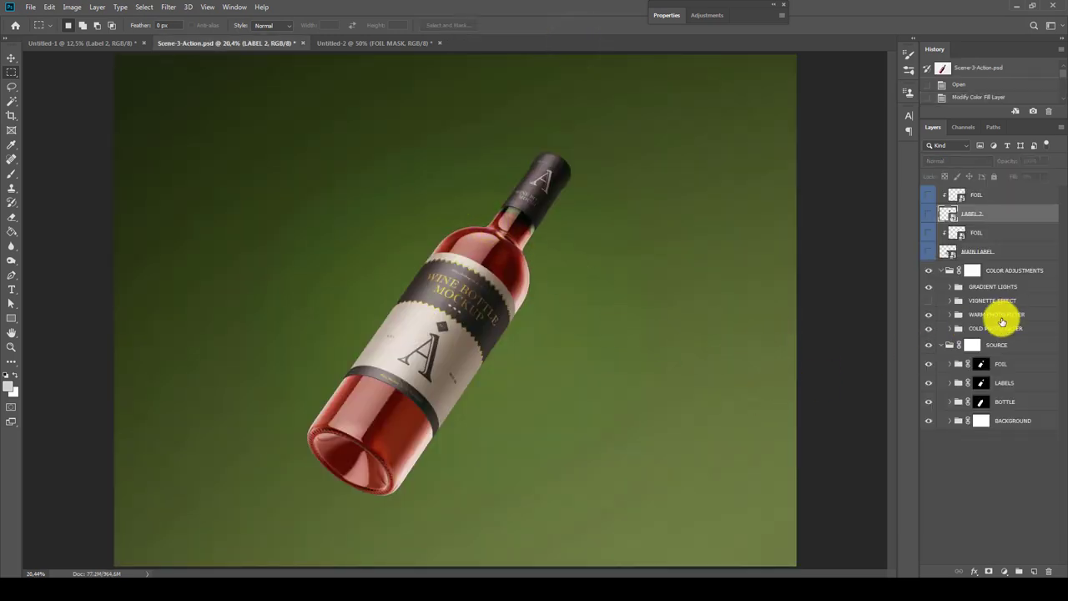
# - Expand the BOTTLE group and try inverting MORE SHADOWS/HIGHLIGHTS, then revert it
pyautogui.click(960, 274)
pyautogui.click(943, 271)
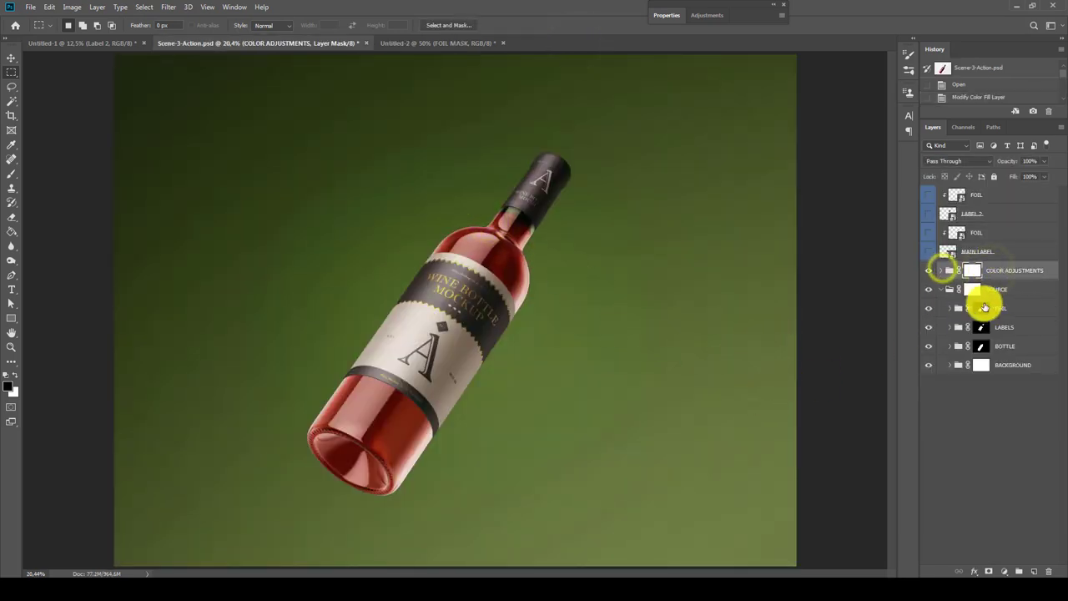
pyautogui.click(1004, 347)
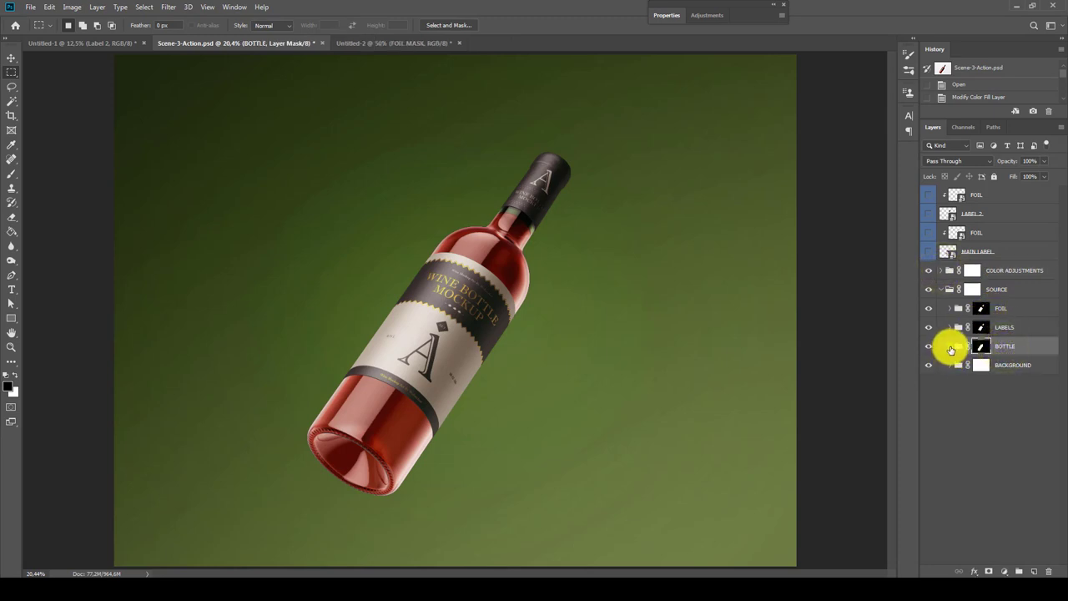
pyautogui.click(950, 347)
pyautogui.click(983, 366)
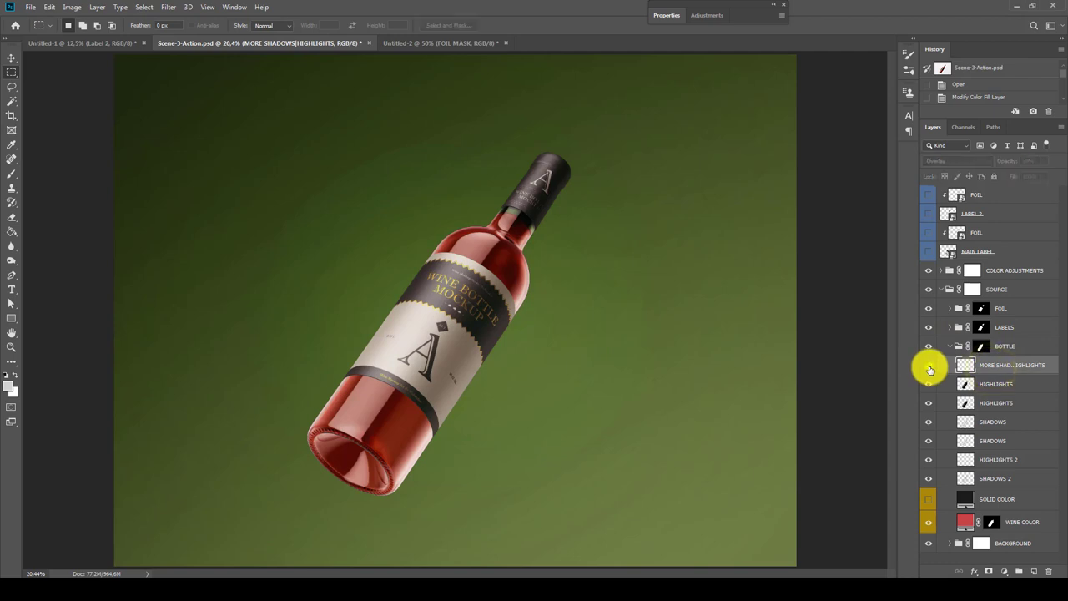
pyautogui.click(930, 367)
pyautogui.click(930, 369)
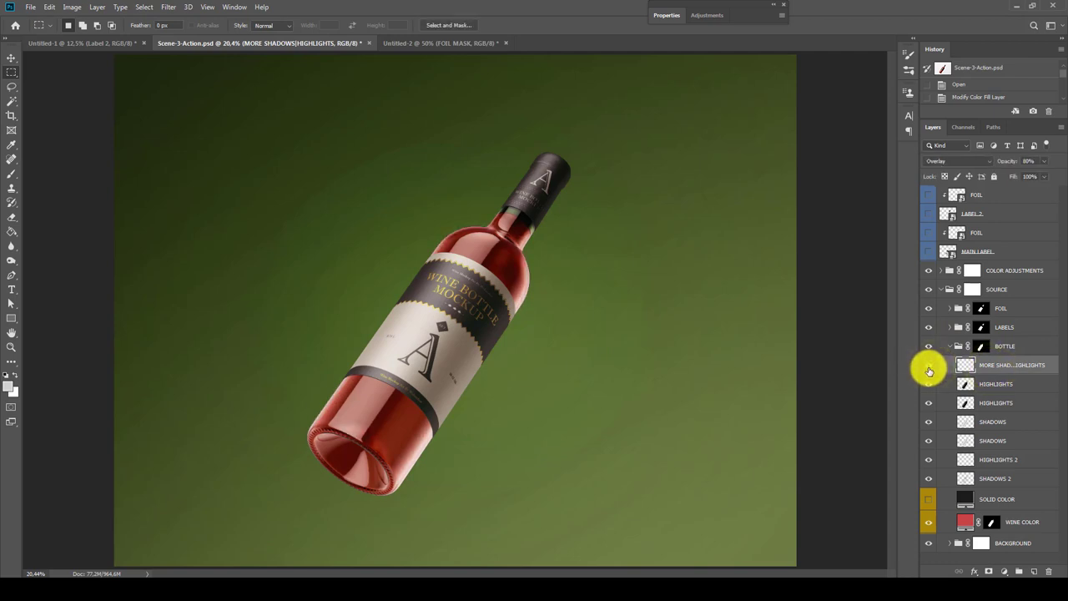
pyautogui.hotkey('ctrl', 'i')
pyautogui.hotkey('ctrl', 'i')
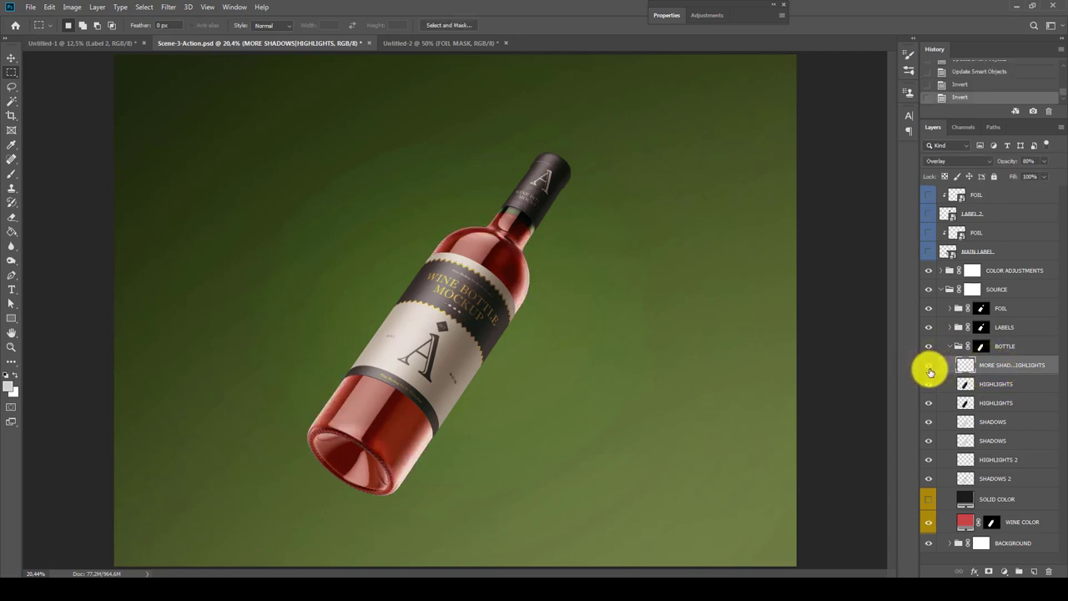
pyautogui.hotkey('ctrl', 'i')
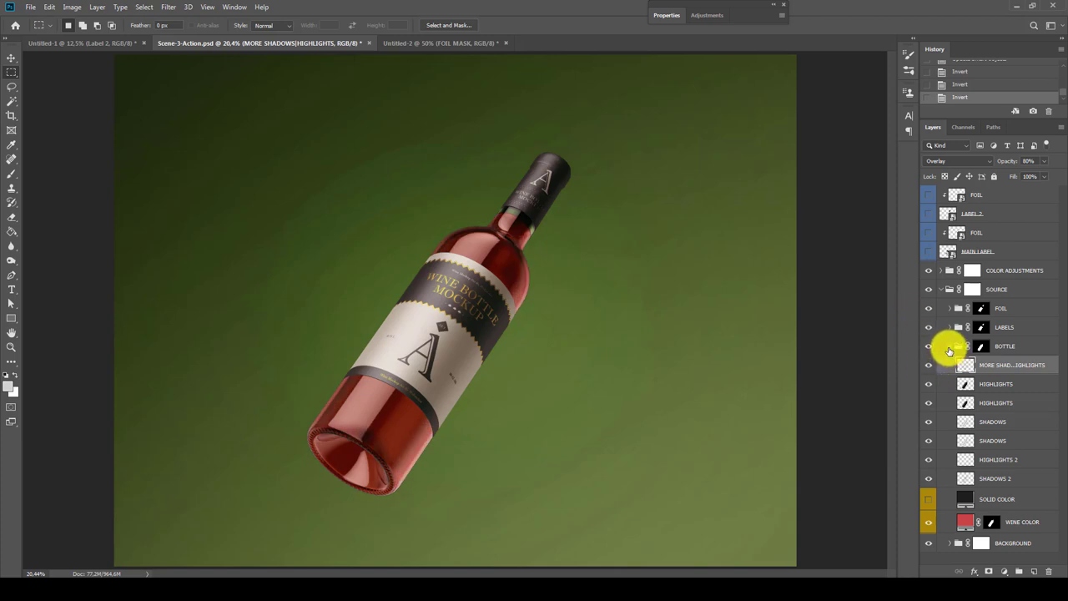
# - Switch on the SOLID COLOR layer so the bottle glass turns nearly black
pyautogui.click(949, 347)
pyautogui.click(949, 346)
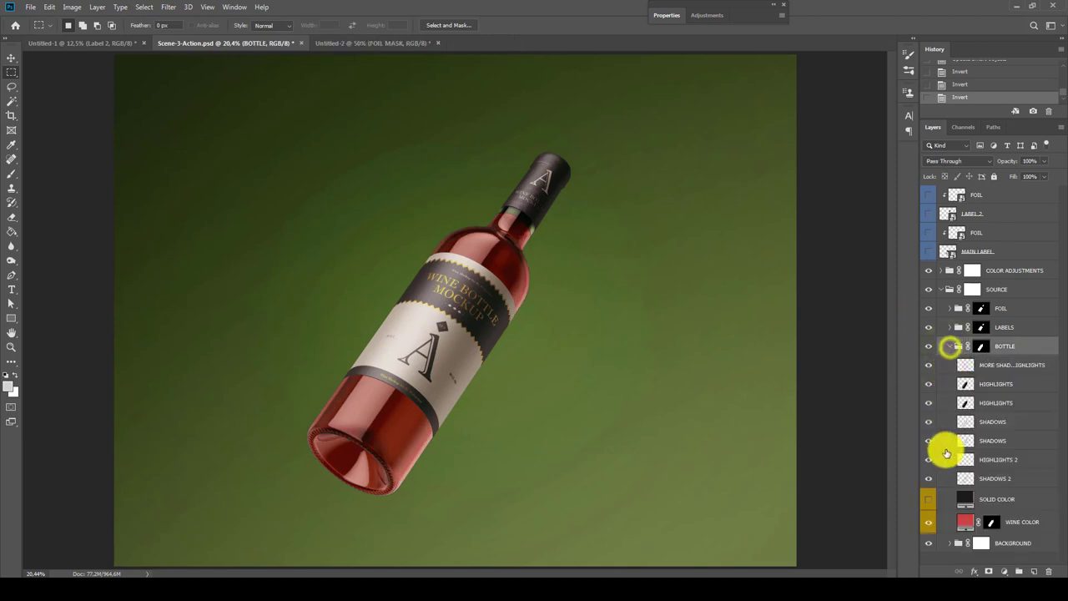
pyautogui.click(928, 499)
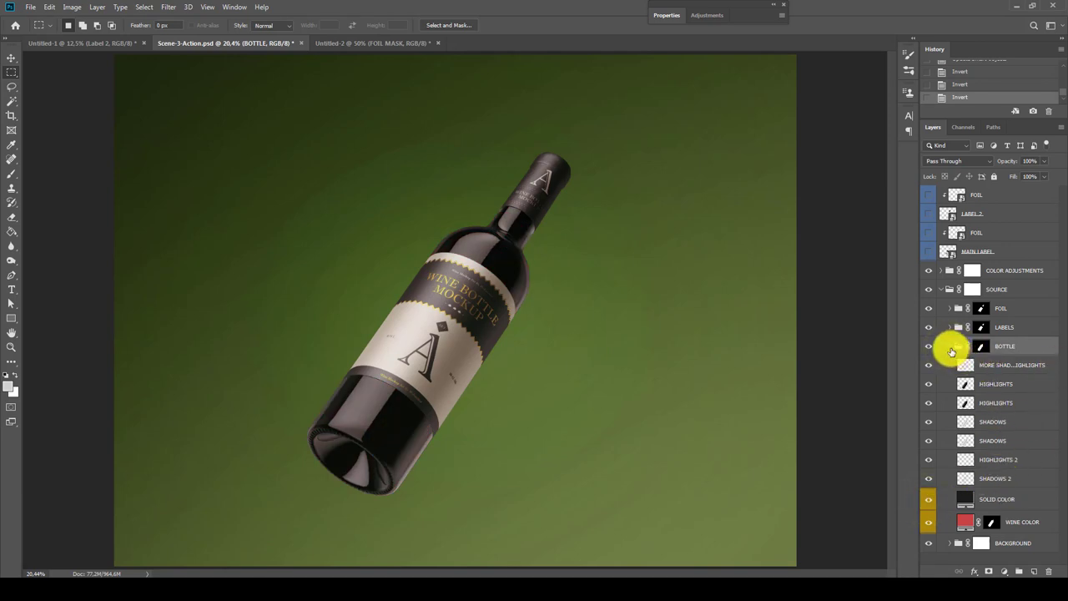
# - Change the BACKGROUND COLOR fill from olive green to dark brown #502d19
pyautogui.click(949, 347)
pyautogui.click(950, 366)
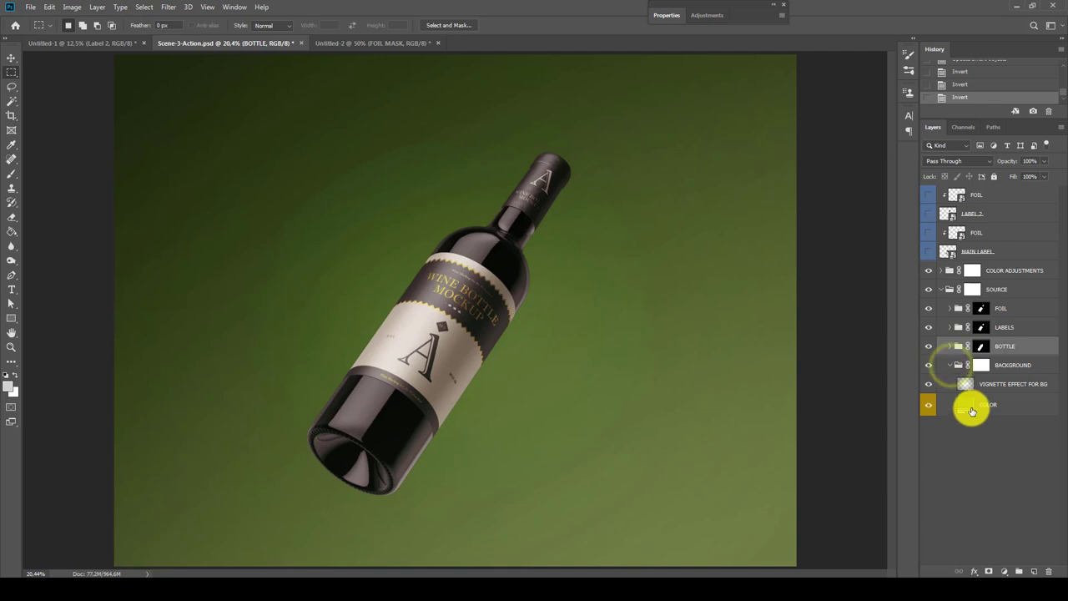
pyautogui.doubleClick(972, 411)
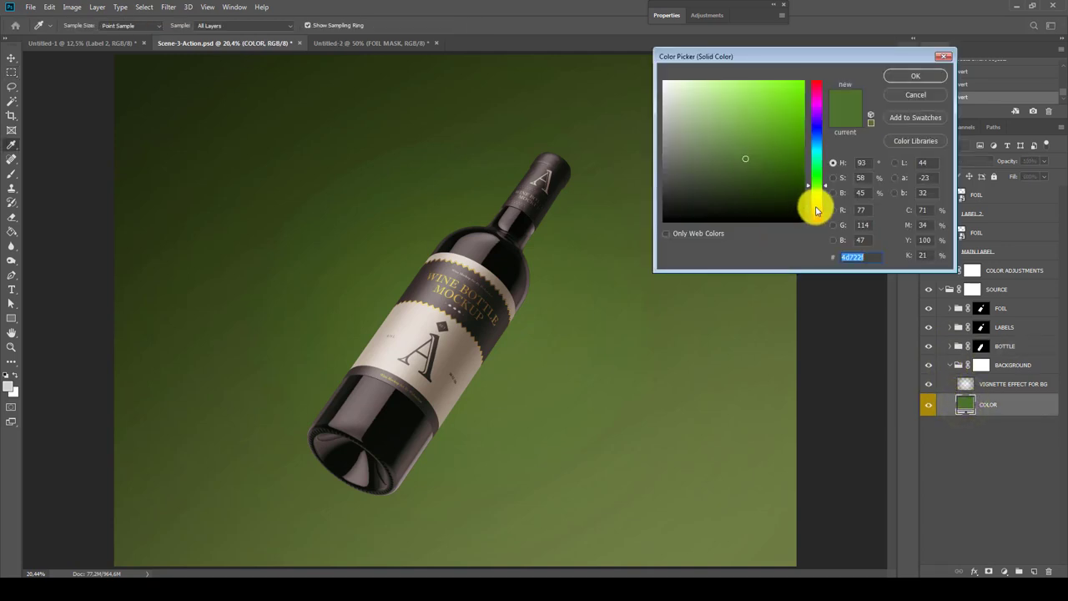
pyautogui.moveTo(816, 210); pyautogui.dragTo(816, 215)
pyautogui.click(751, 173)
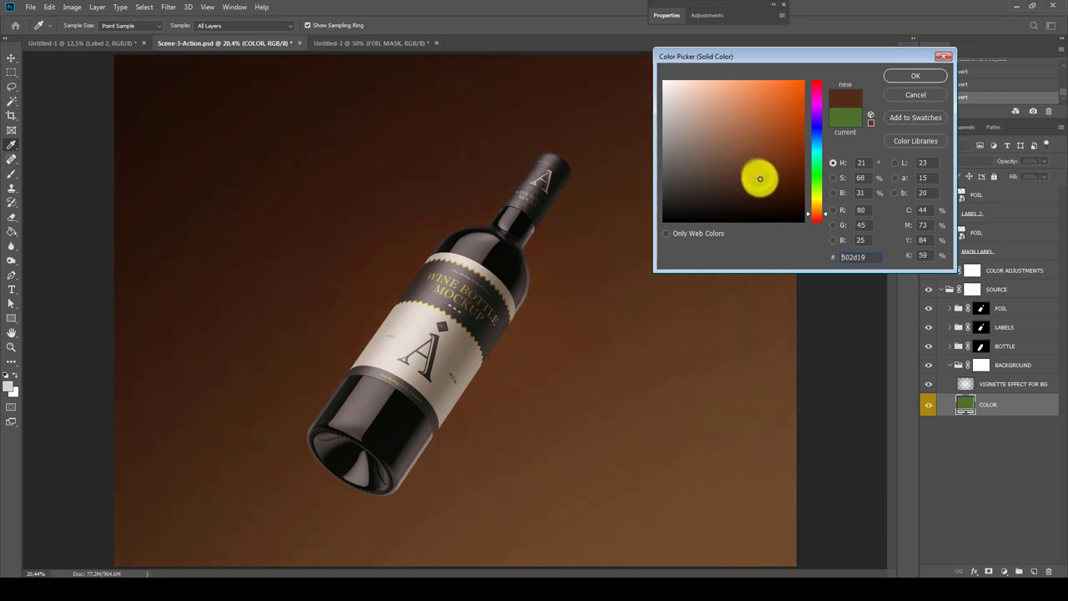
pyautogui.click(910, 73)
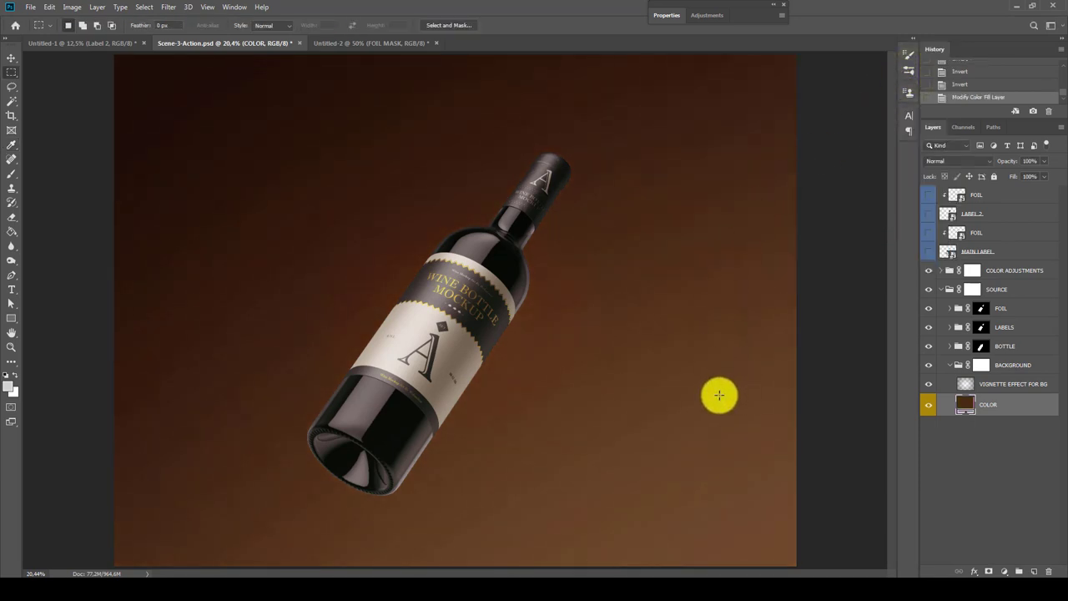
pyautogui.click(944, 288)
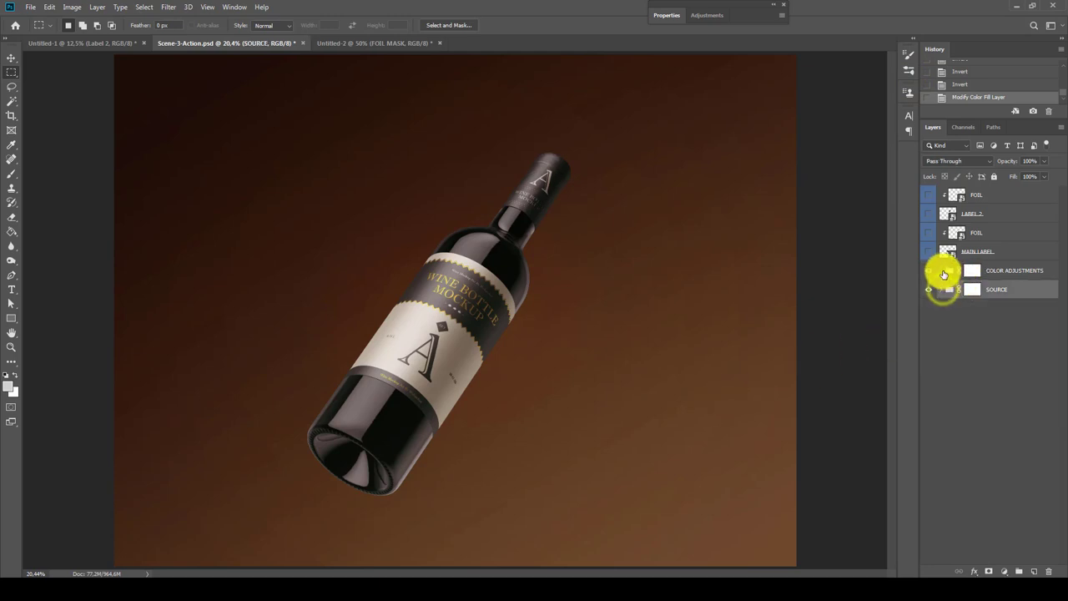
# - Free-transform the GRADIENT LIGHTS group, flipping it horizontally and then vertically
pyautogui.click(942, 270)
pyautogui.click(978, 287)
pyautogui.hotkey('ctrl', 't')
pyautogui.rightClick(465, 212)
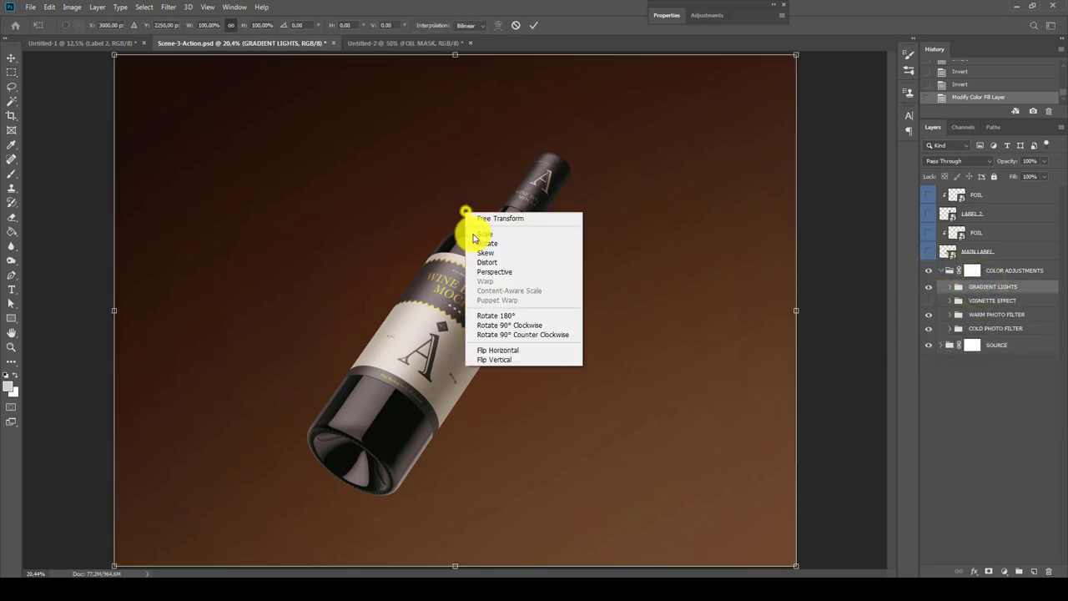
pyautogui.click(500, 350)
pyautogui.rightClick(496, 310)
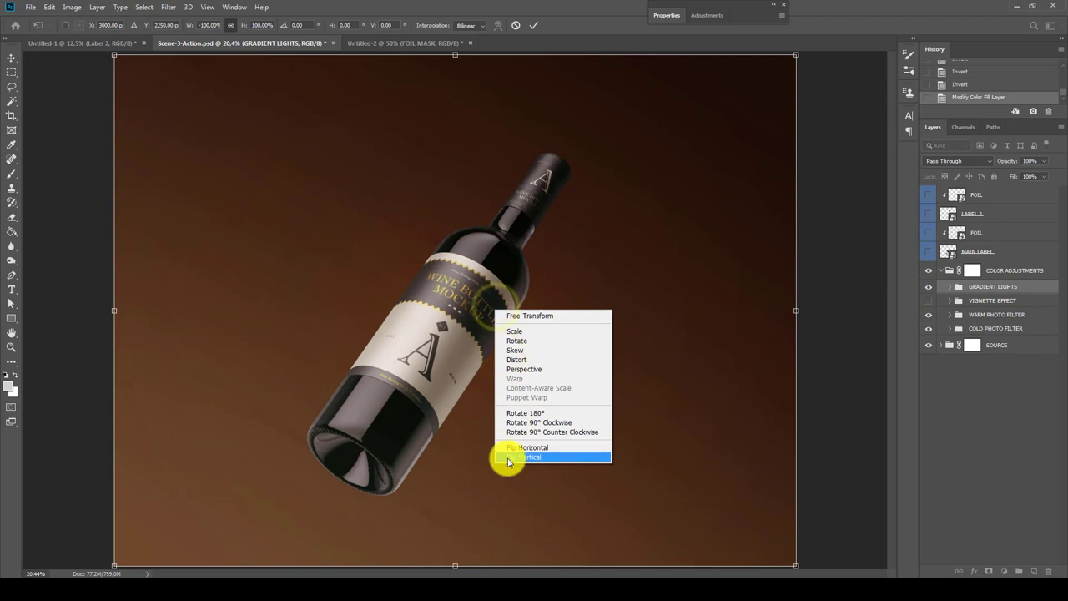
pyautogui.click(509, 458)
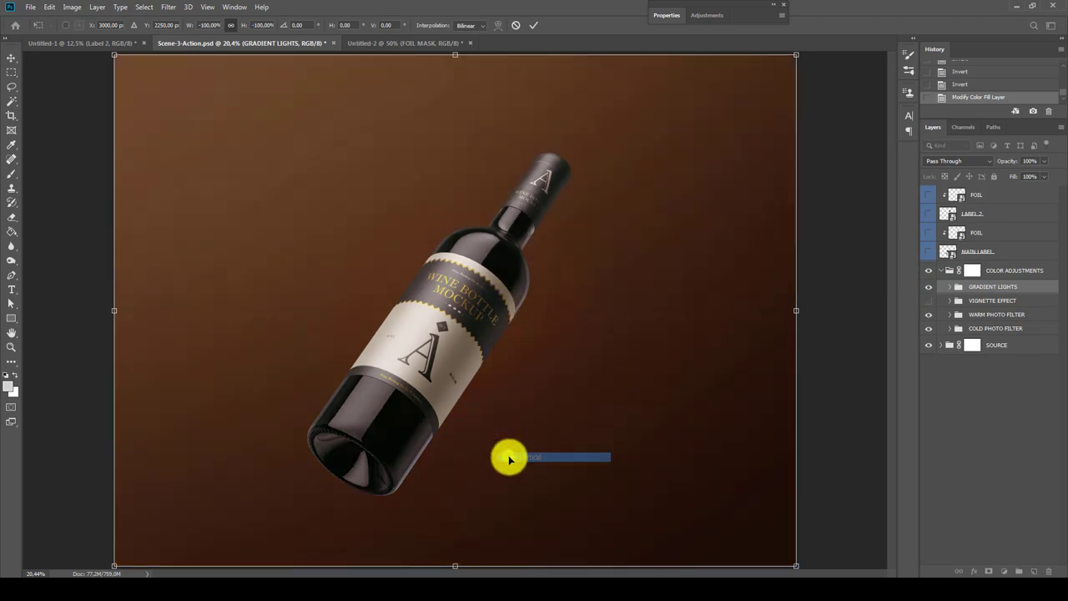
# - Compare vertical flips of the lighting and commit the transform mirrored horizontally
pyautogui.rightClick(489, 349)
pyautogui.click(506, 485)
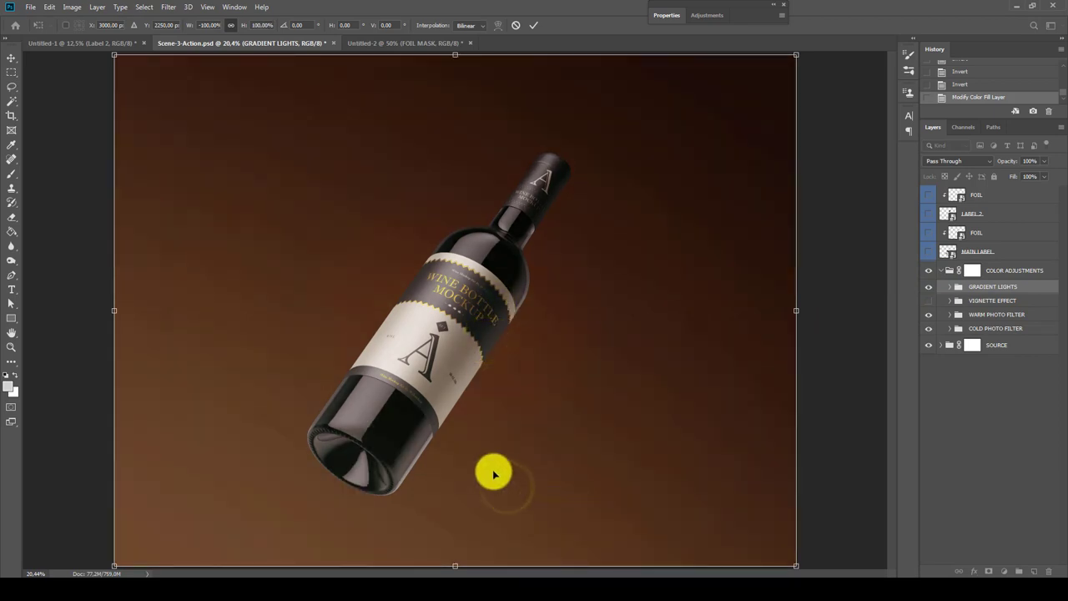
pyautogui.rightClick(455, 380)
pyautogui.click(494, 529)
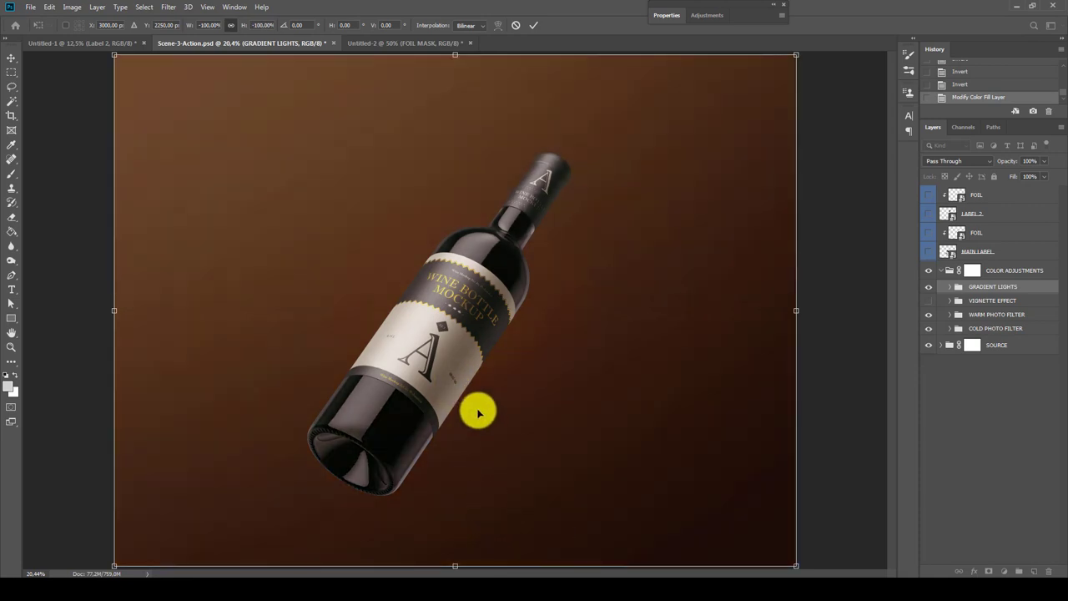
pyautogui.rightClick(477, 404)
pyautogui.click(496, 550)
pyautogui.press('Return')
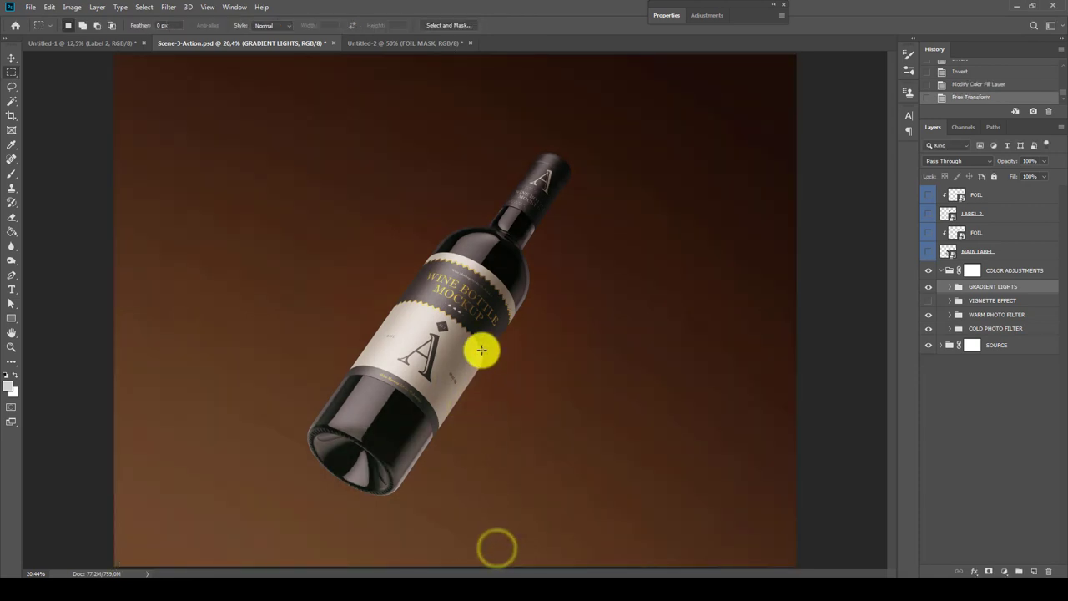
pyautogui.click(950, 286)
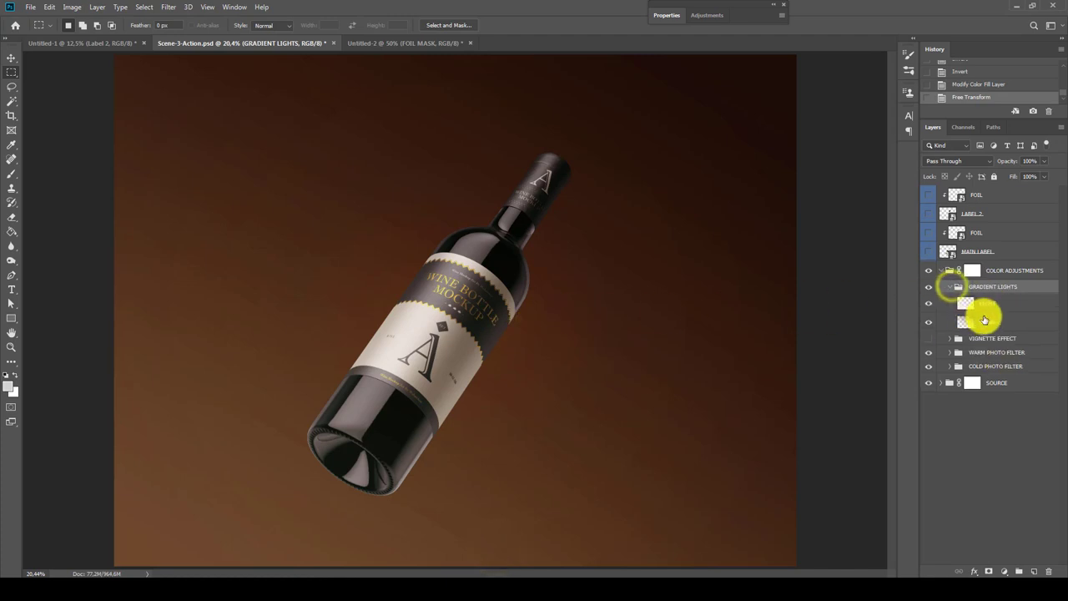
# - Switch on the WARM PHOTO FILTER group and lower its opacity to 64%
pyautogui.click(950, 286)
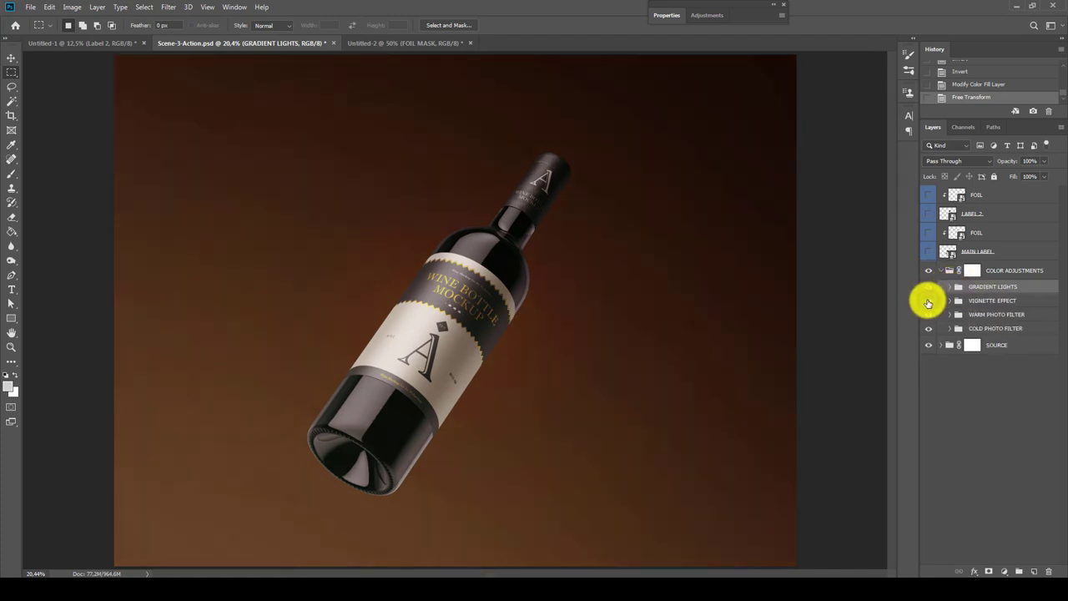
pyautogui.click(983, 312)
pyautogui.click(926, 315)
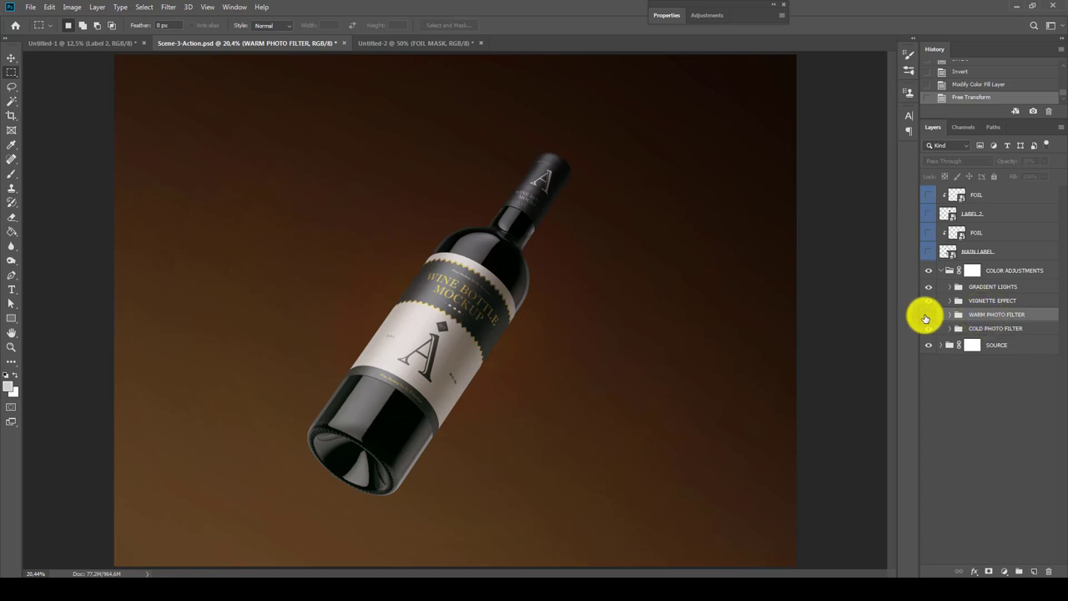
pyautogui.click(927, 328)
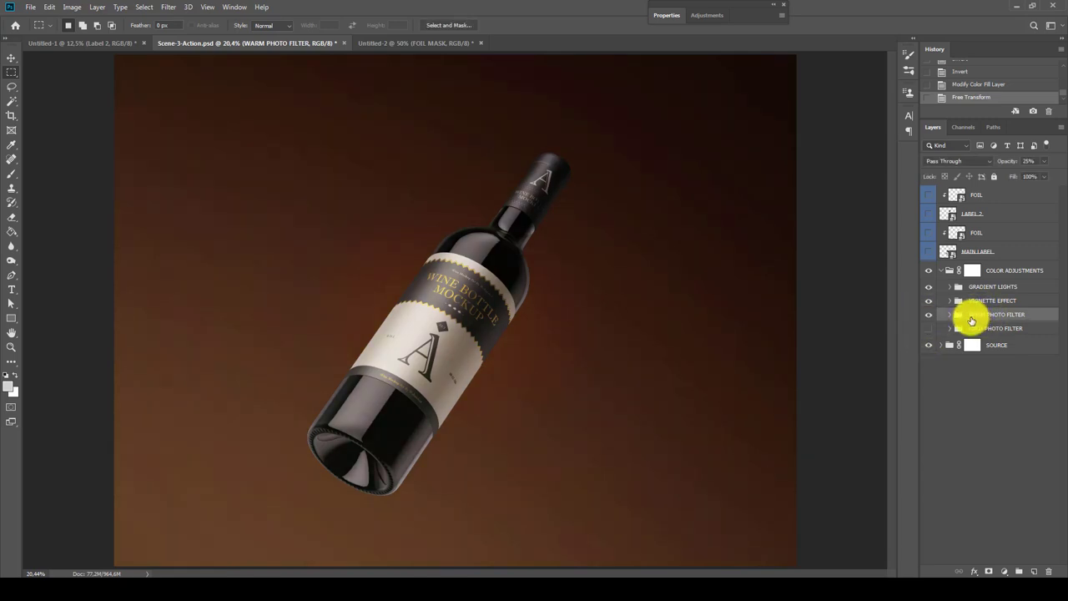
pyautogui.moveTo(1048, 170); pyautogui.dragTo(1041, 176)
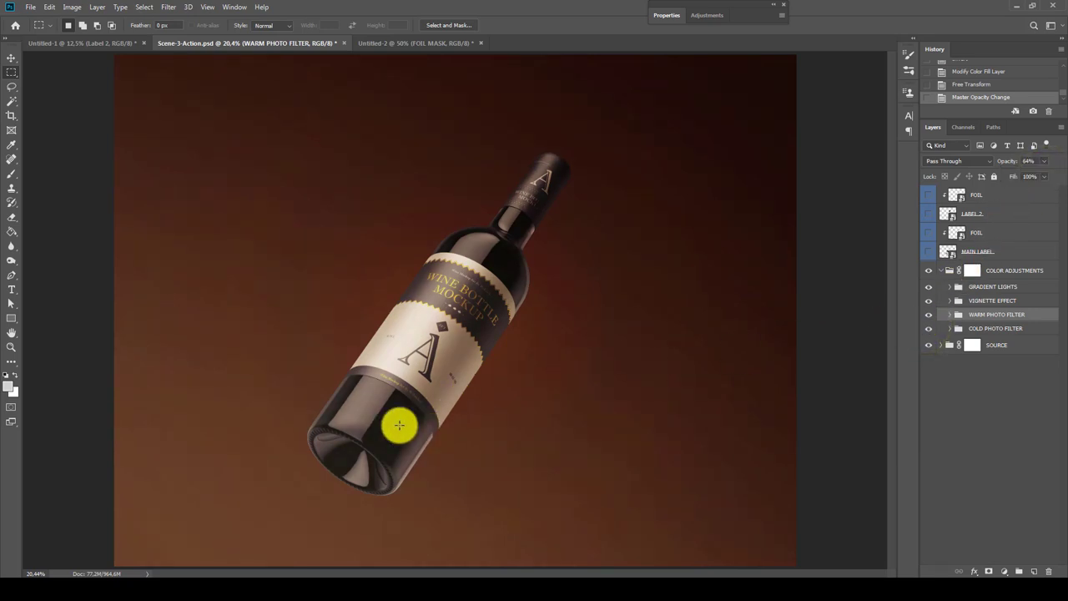
pyautogui.press('z')
pyautogui.rightClick(472, 284)
pyautogui.click(488, 306)
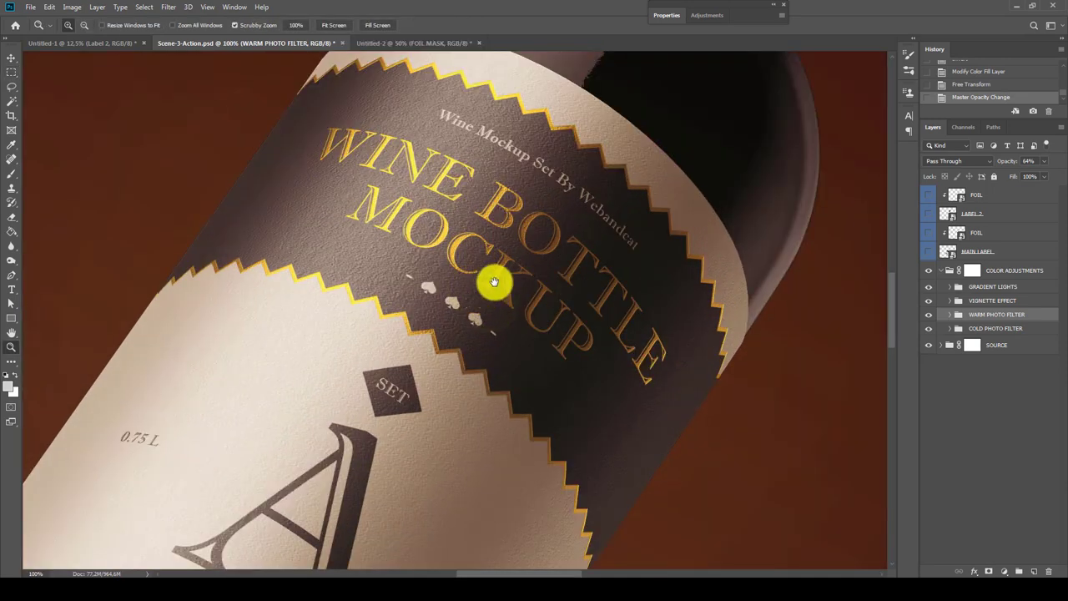
pyautogui.click(546, 217)
pyautogui.moveTo(523, 246); pyautogui.dragTo(395, 460)
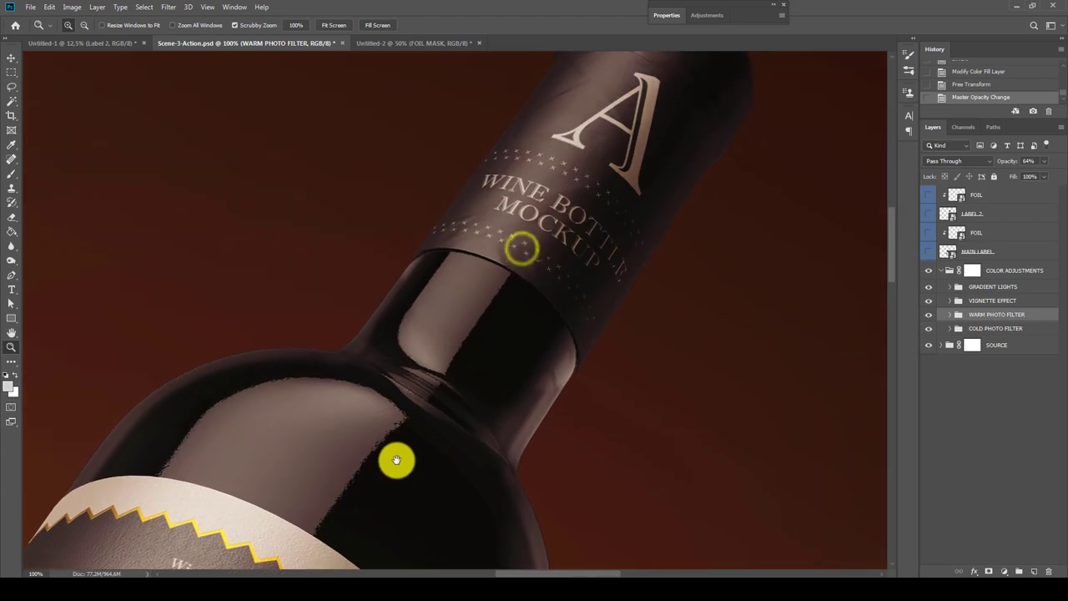
pyautogui.moveTo(523, 242); pyautogui.dragTo(401, 443)
pyautogui.moveTo(353, 501)
pyautogui.mouseDown()
pyautogui.moveTo(405, 393)
pyautogui.moveTo(543, 206)
pyautogui.mouseUp()
pyautogui.moveTo(325, 435); pyautogui.dragTo(470, 105)
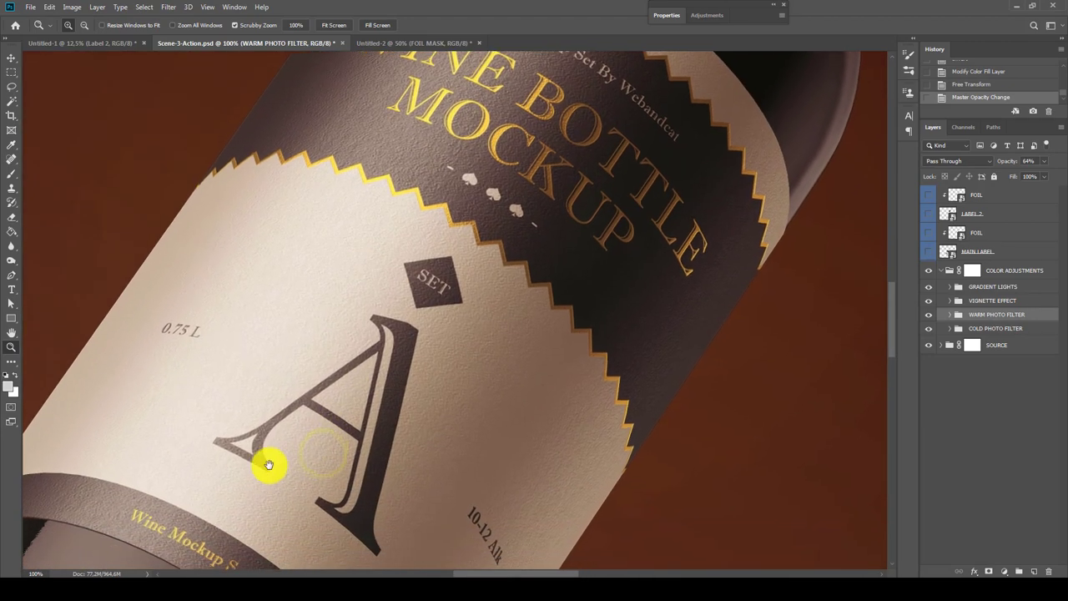
pyautogui.moveTo(267, 467)
pyautogui.mouseDown()
pyautogui.moveTo(313, 375)
pyautogui.moveTo(444, 196)
pyautogui.mouseUp()
pyautogui.moveTo(271, 465); pyautogui.dragTo(482, 238)
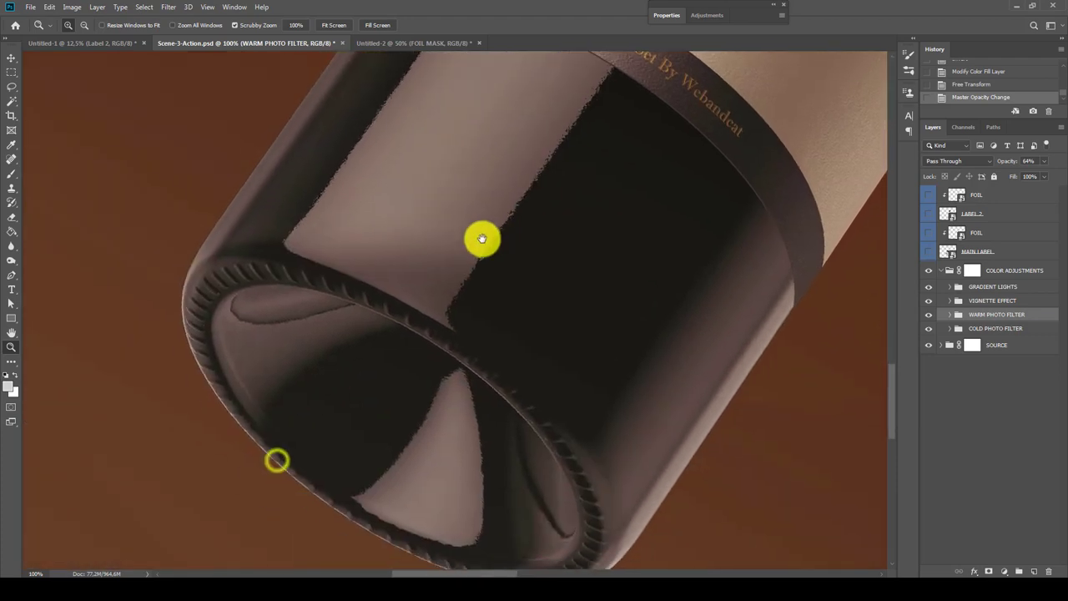
pyautogui.click(478, 271)
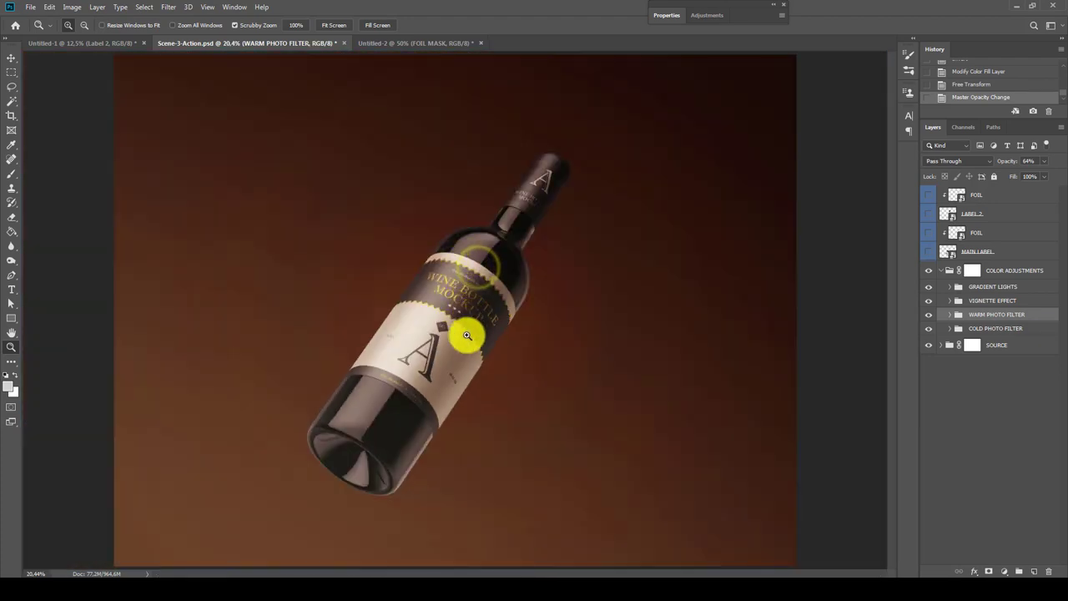